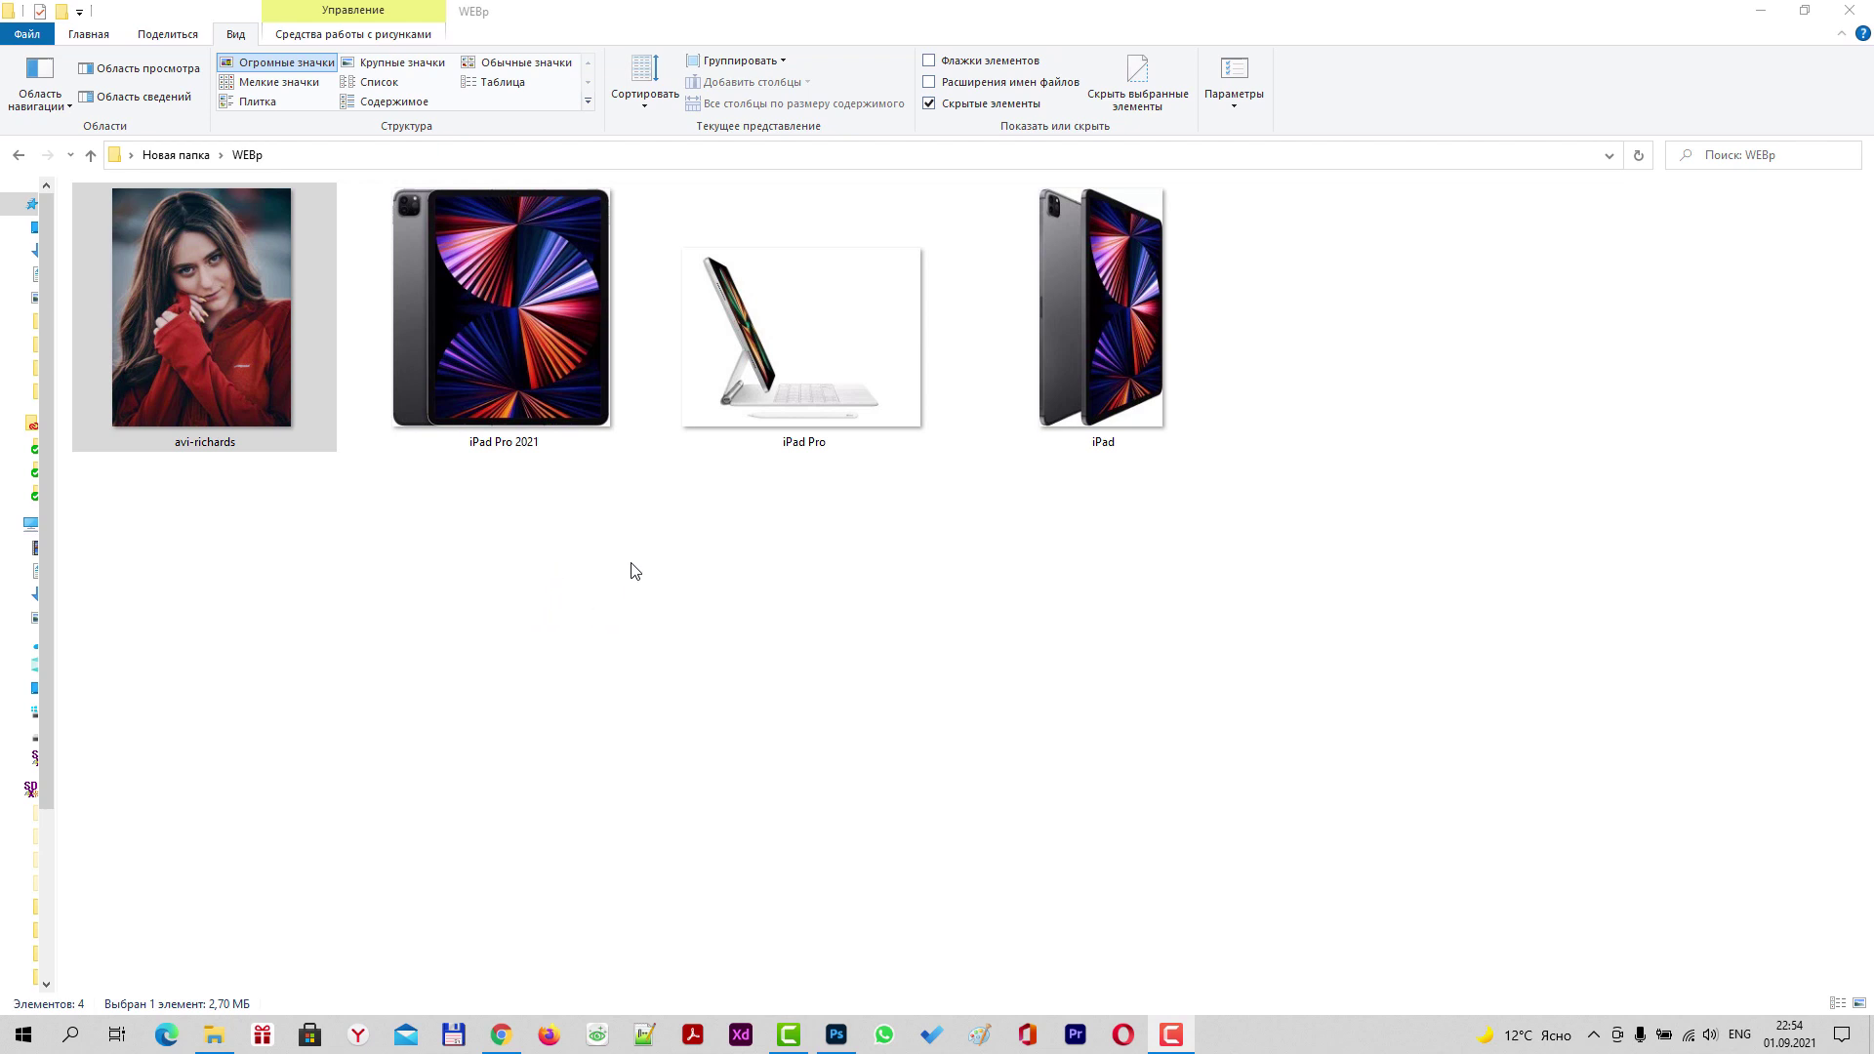
# Browse the WEBp folder's iPad images, switching from list view back to huge thumbnails.
pyautogui.click(198, 361)
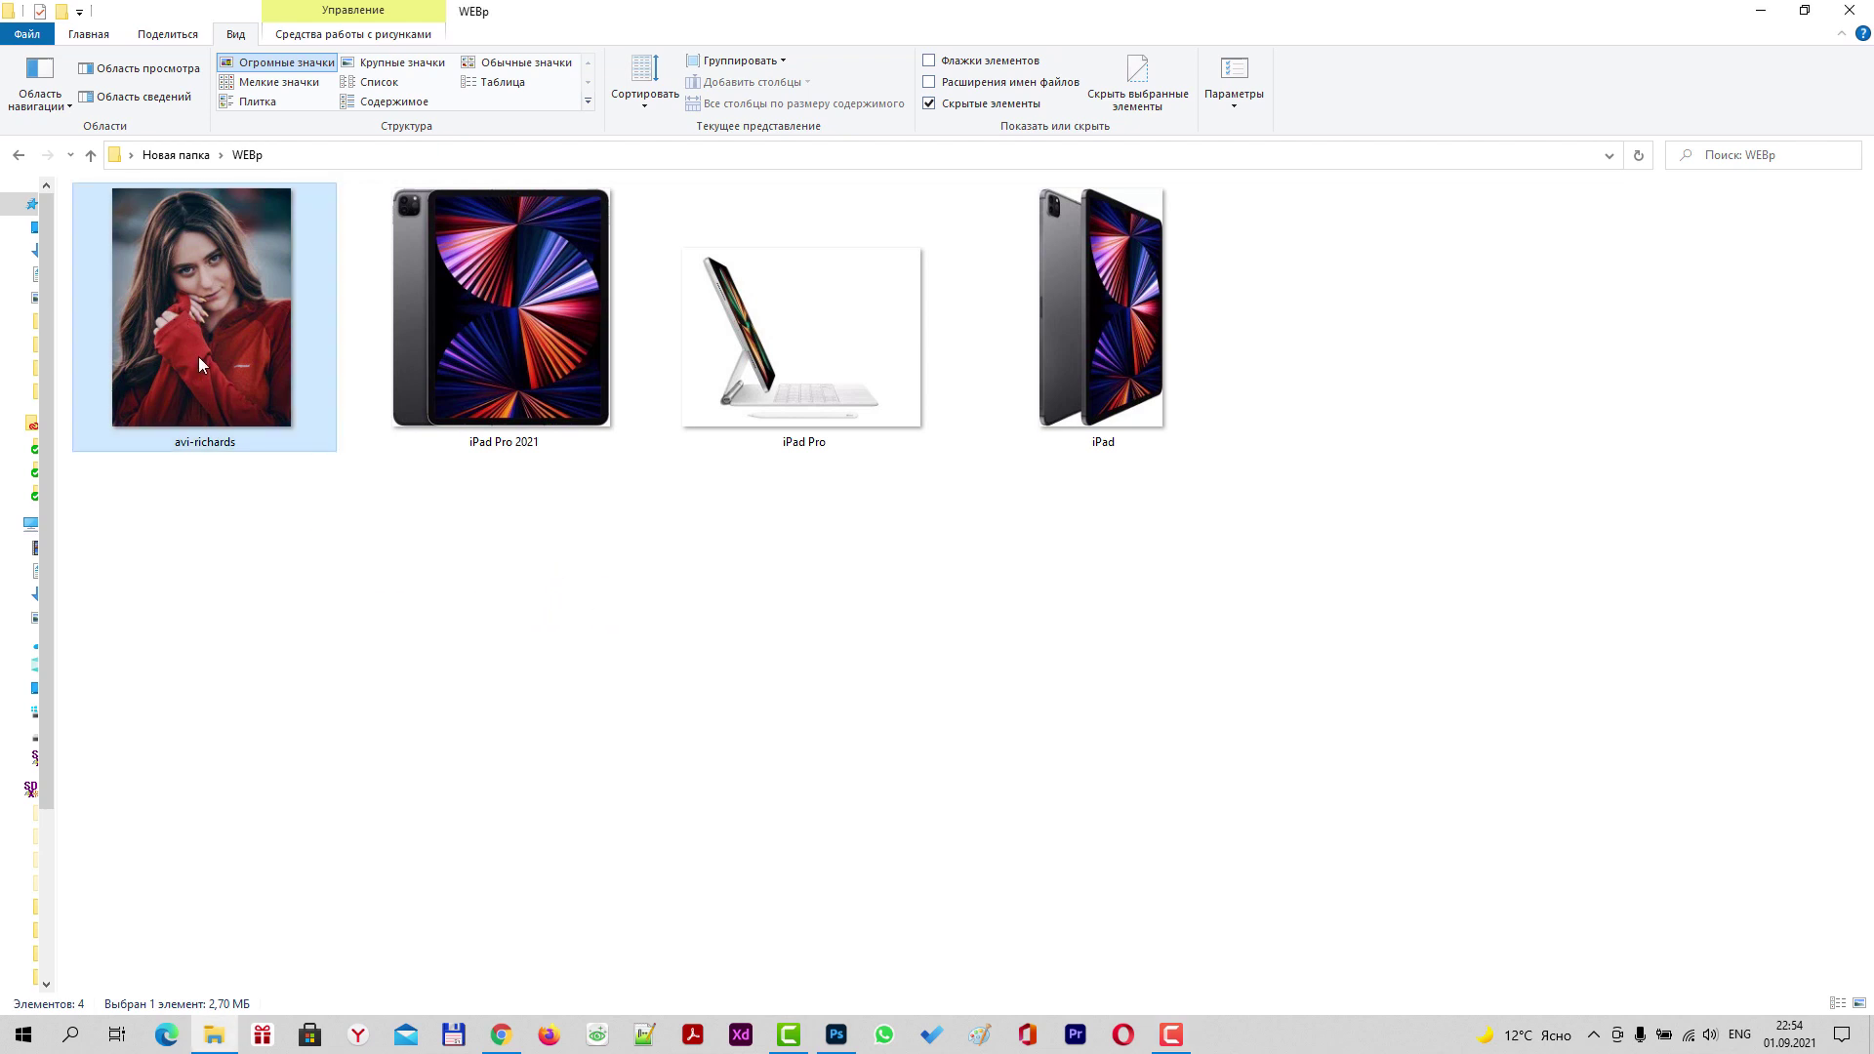
pyautogui.click(510, 330)
pyautogui.click(827, 320)
pyautogui.click(1082, 322)
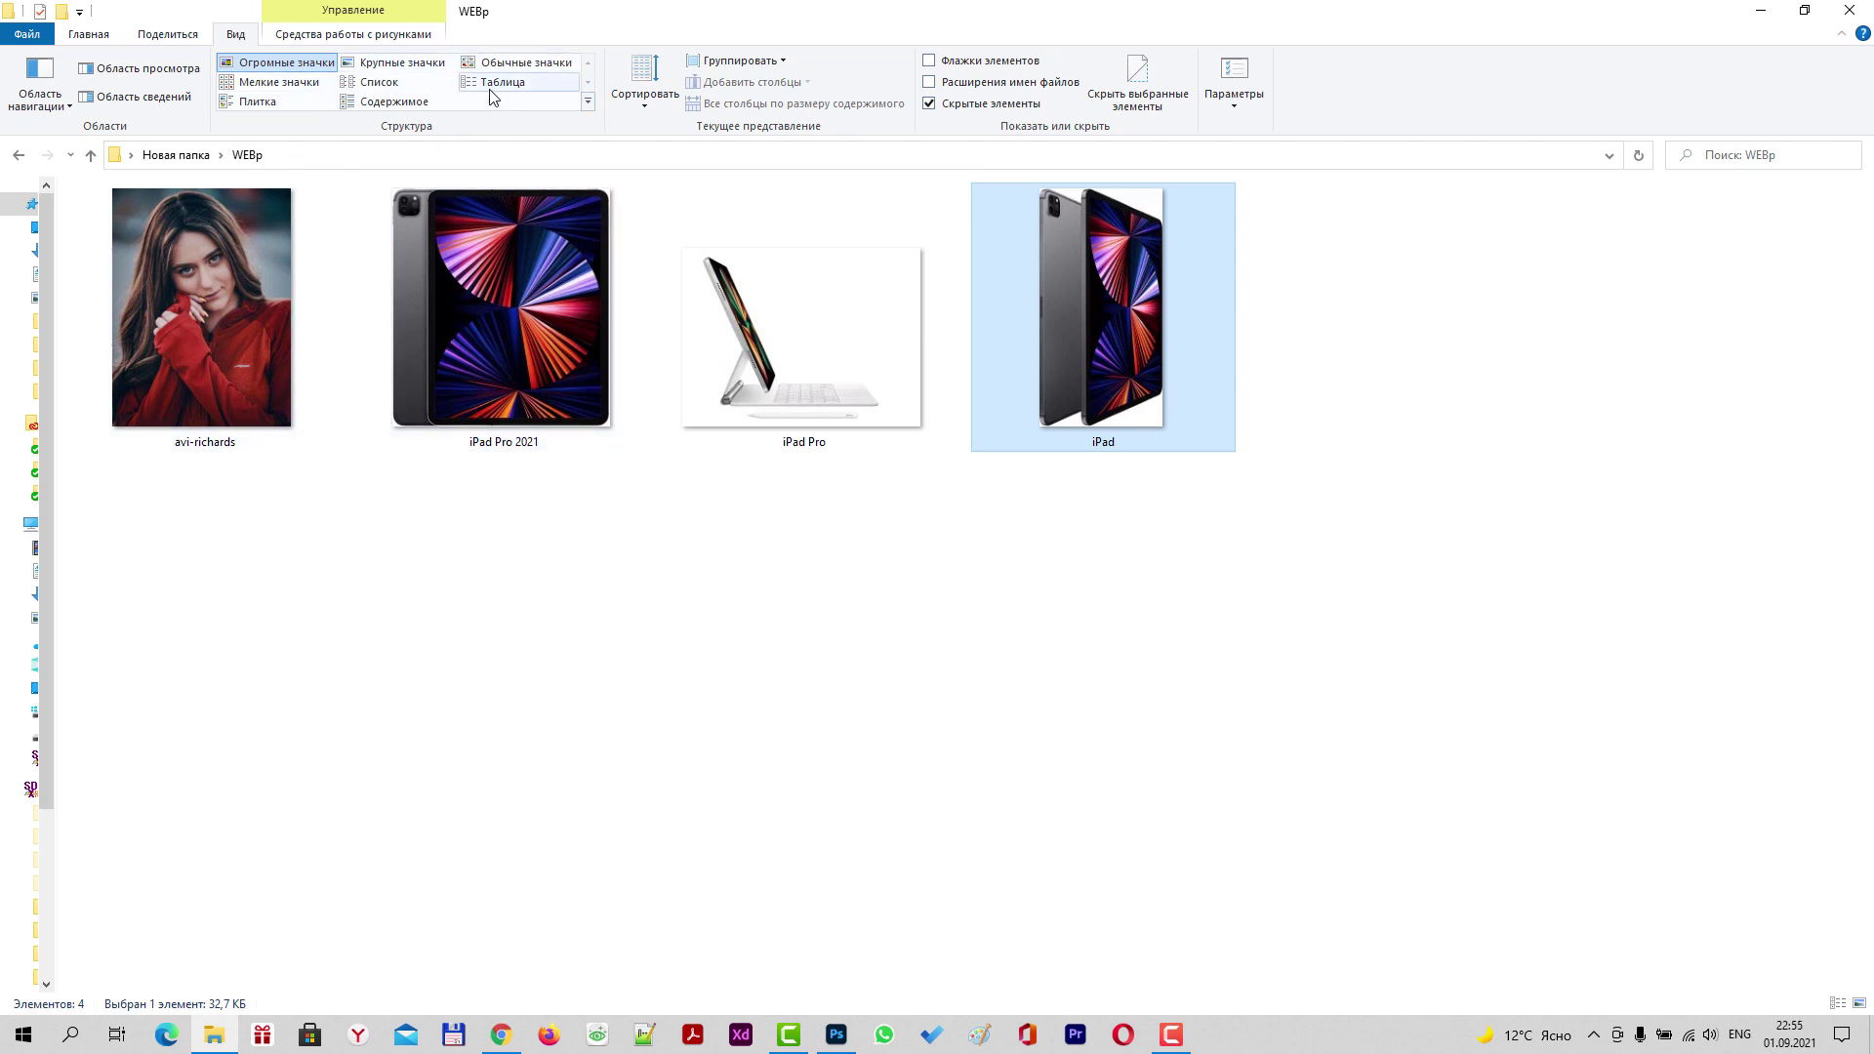
pyautogui.click(383, 84)
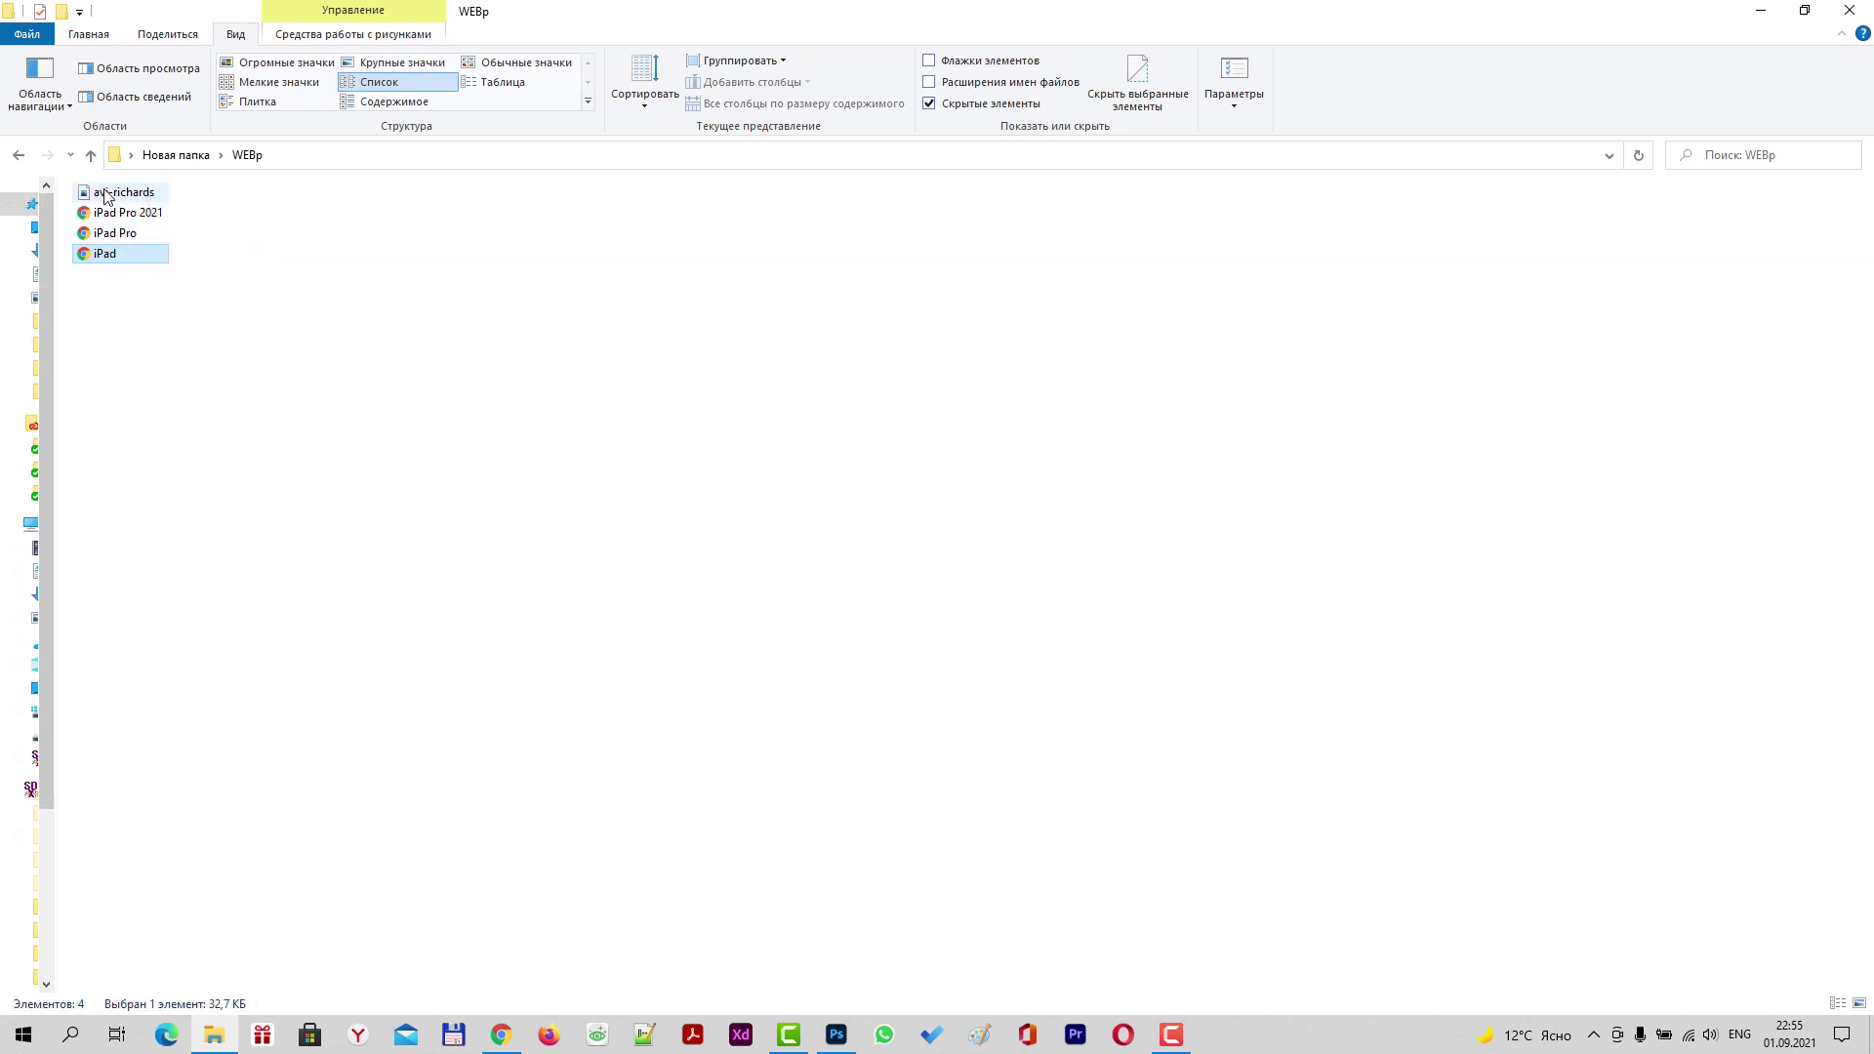
pyautogui.click(273, 64)
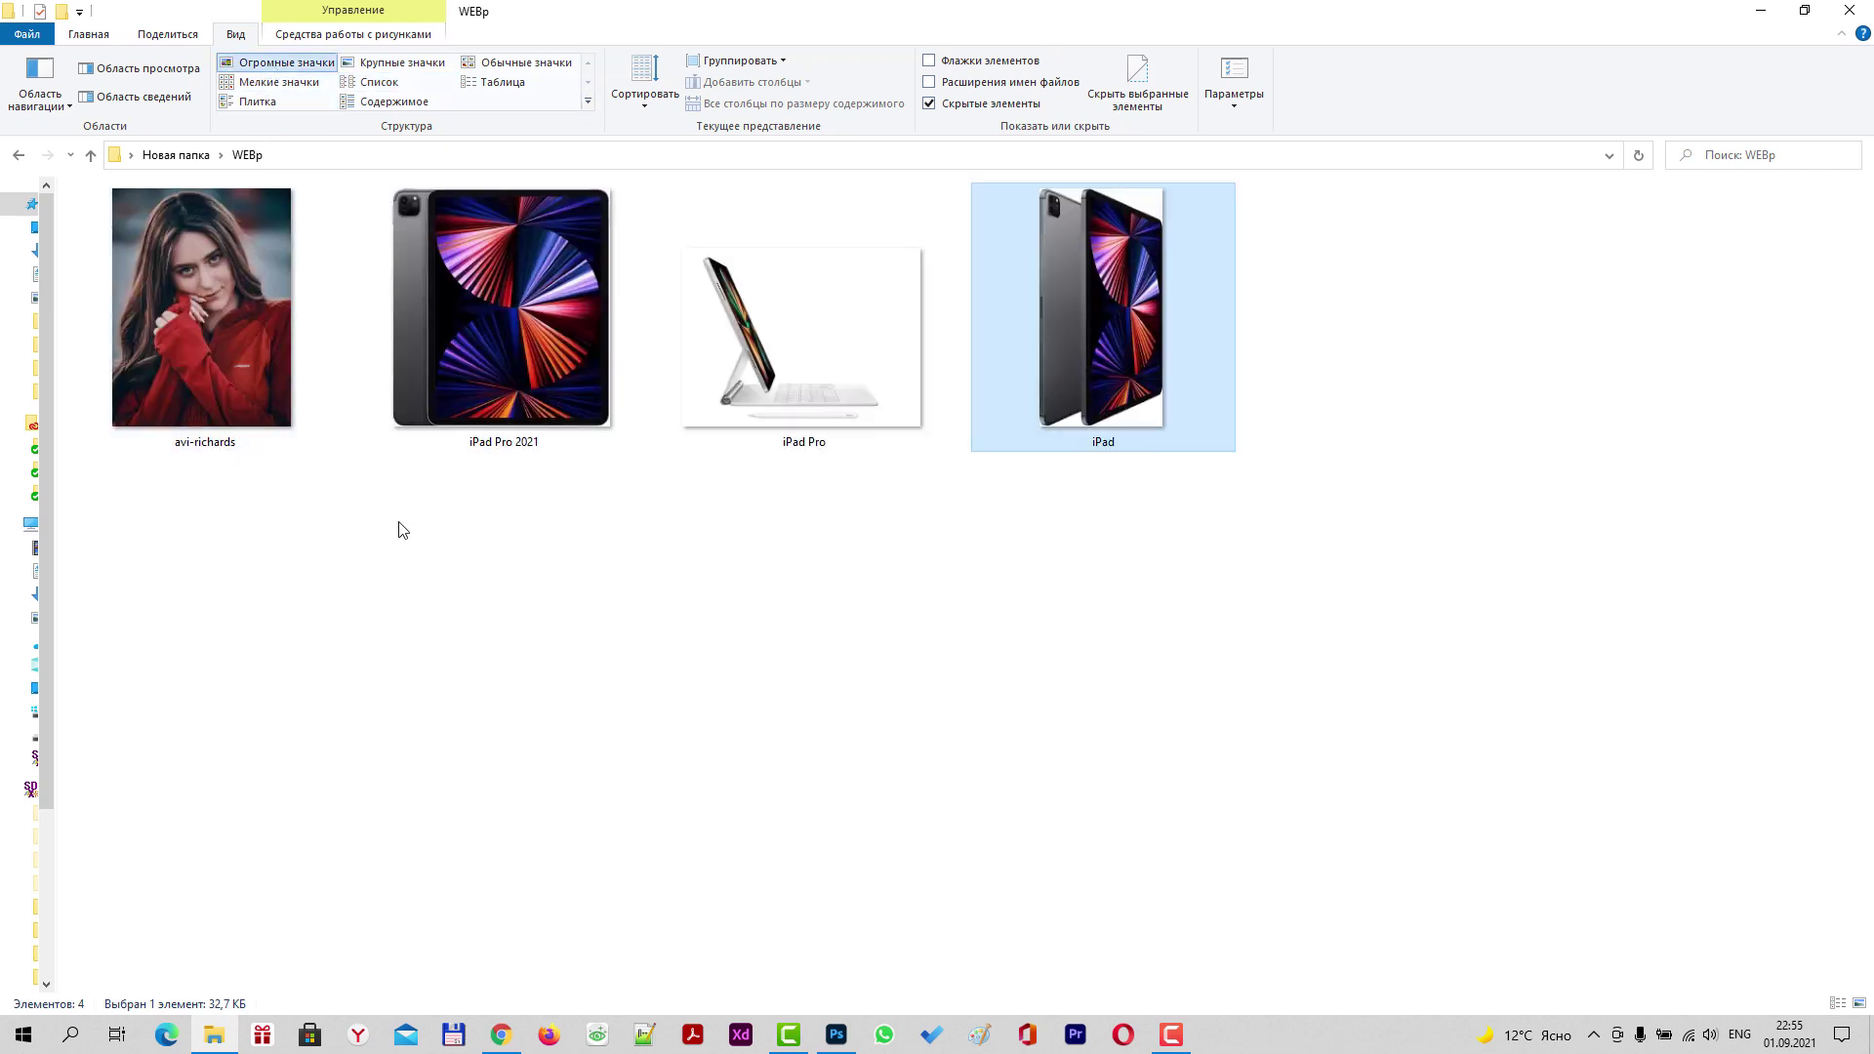
# Keep Google Chrome as the .webp opener in iPad Pro 2021's Properties.
pyautogui.rightClick(467, 361)
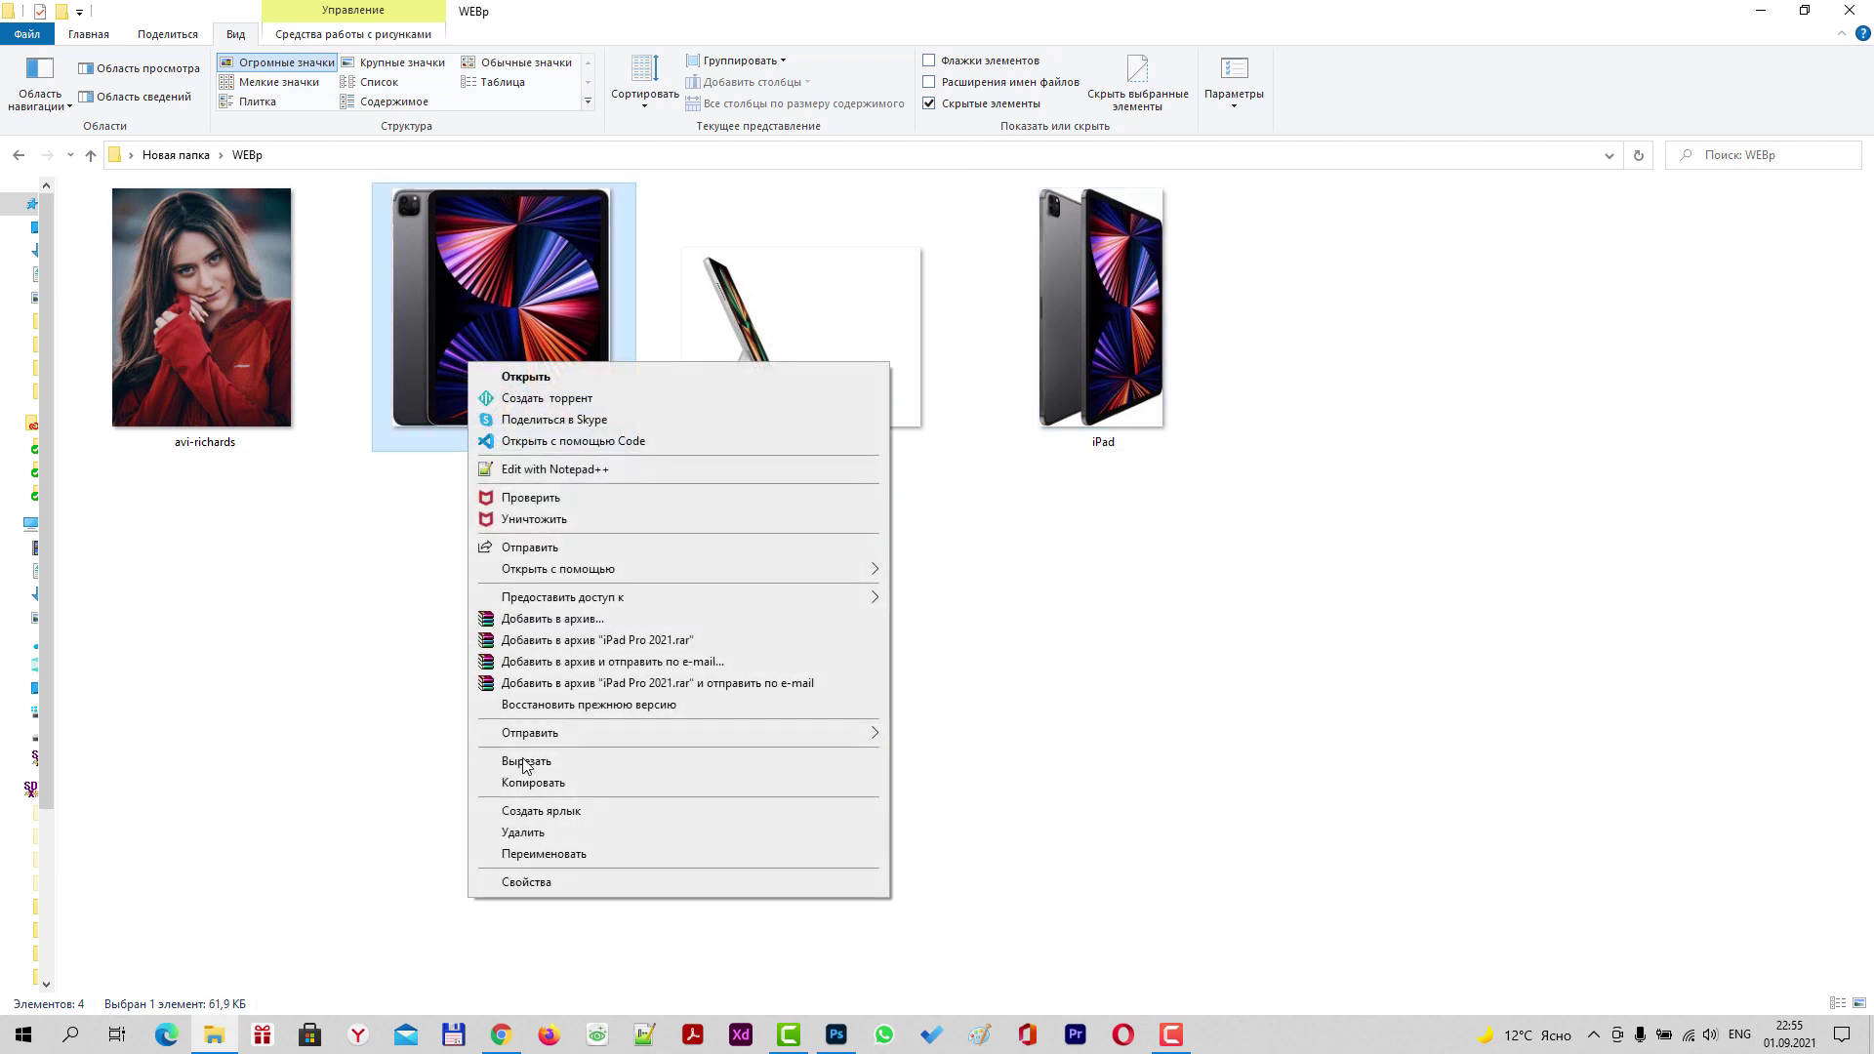
pyautogui.click(532, 882)
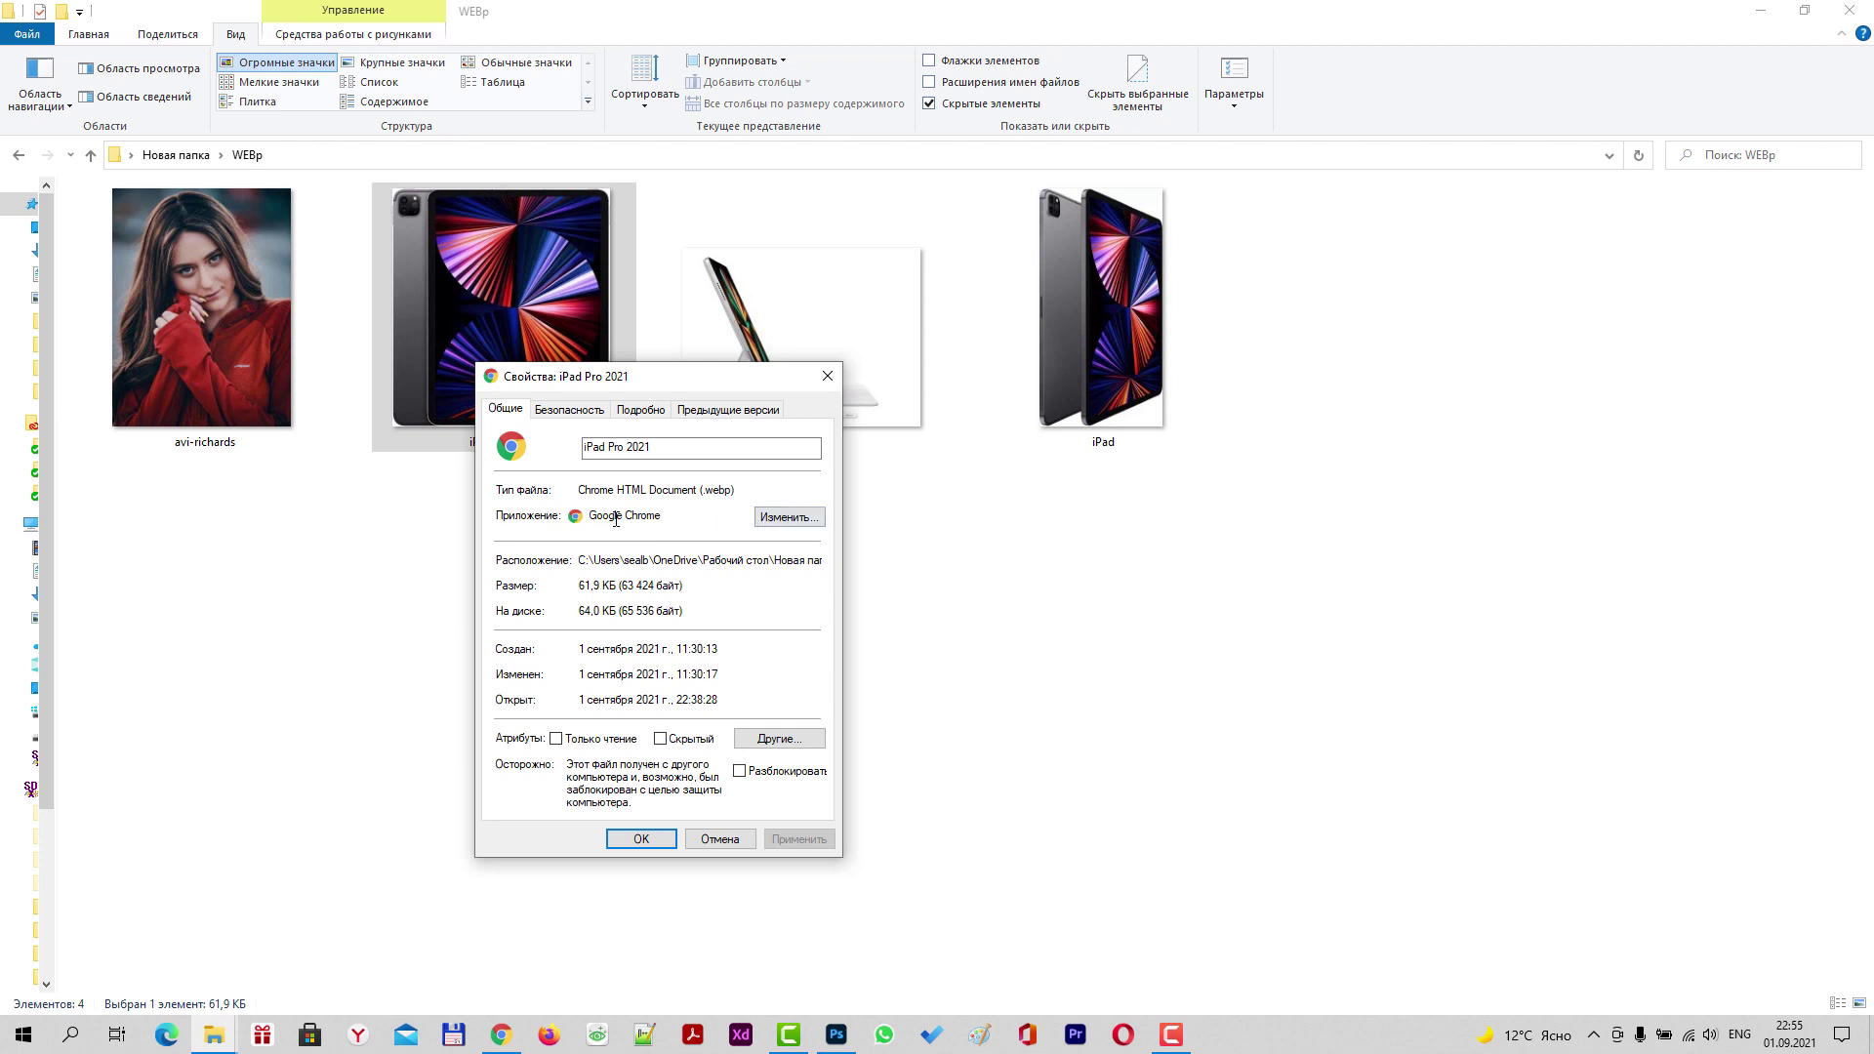
pyautogui.click(798, 520)
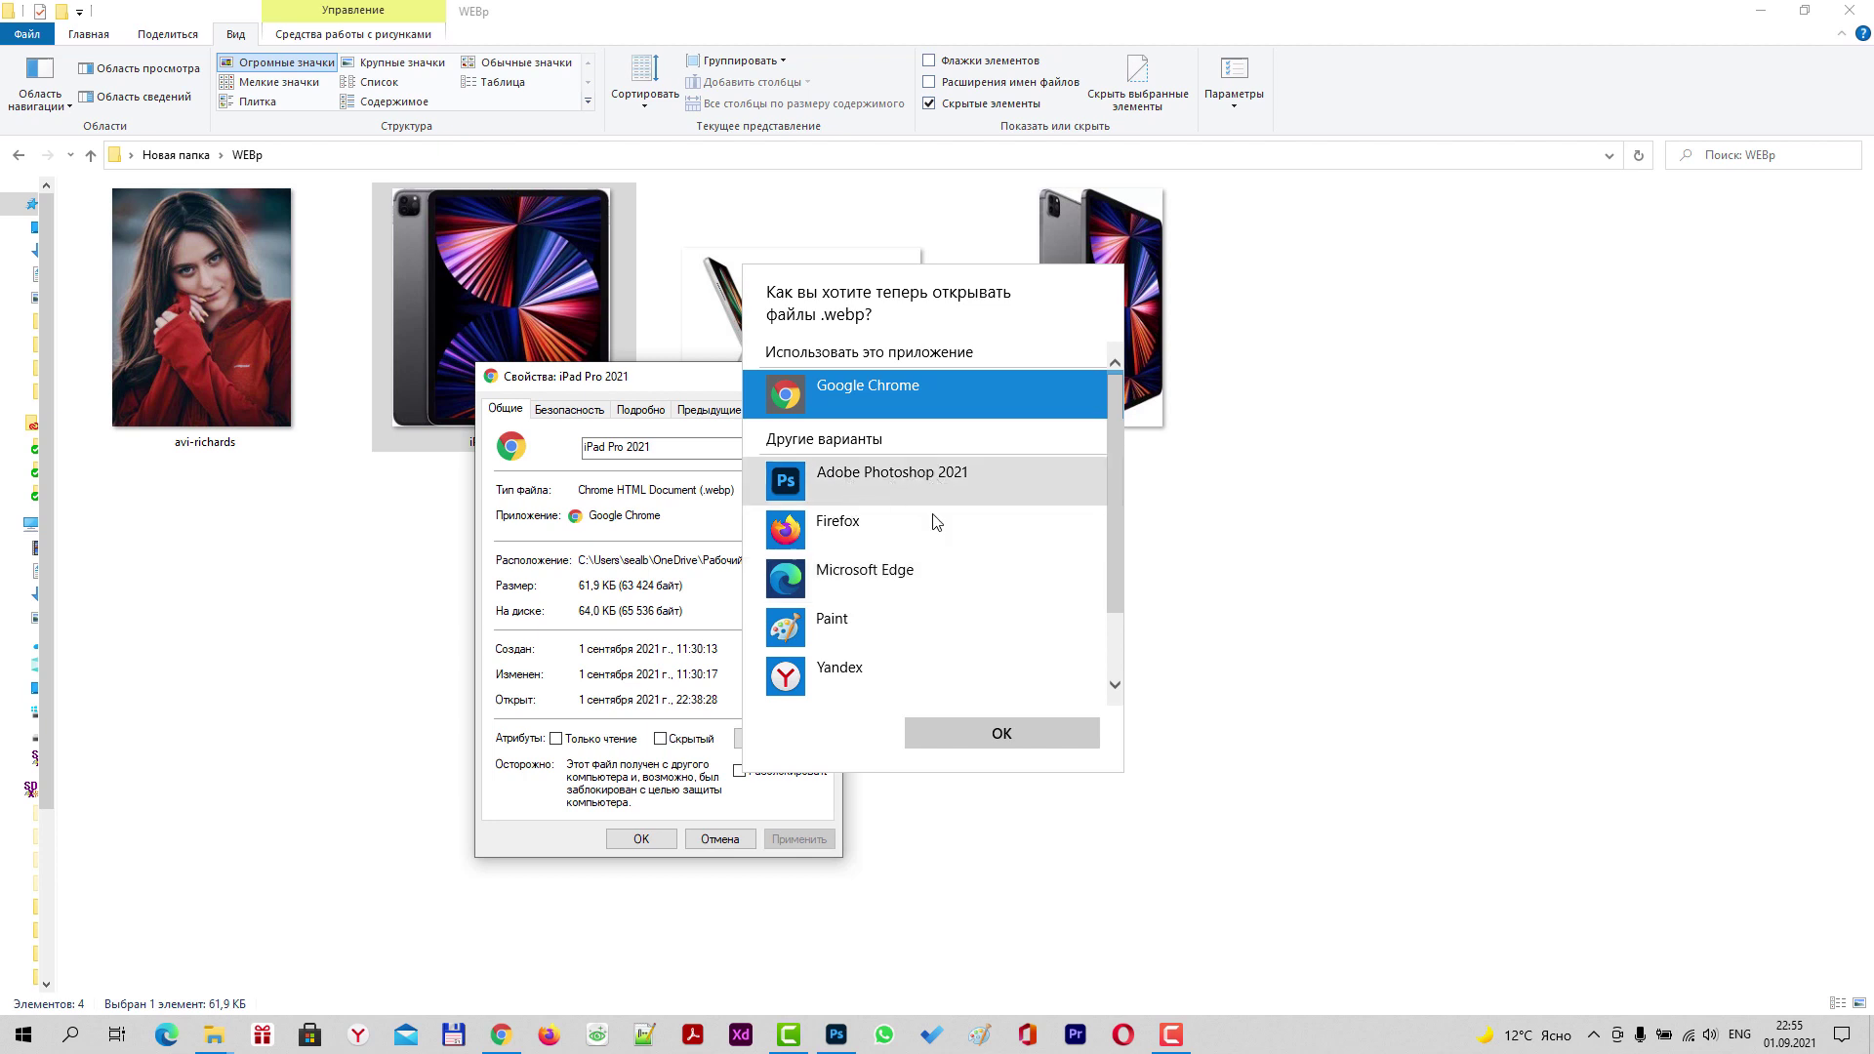
pyautogui.click(991, 739)
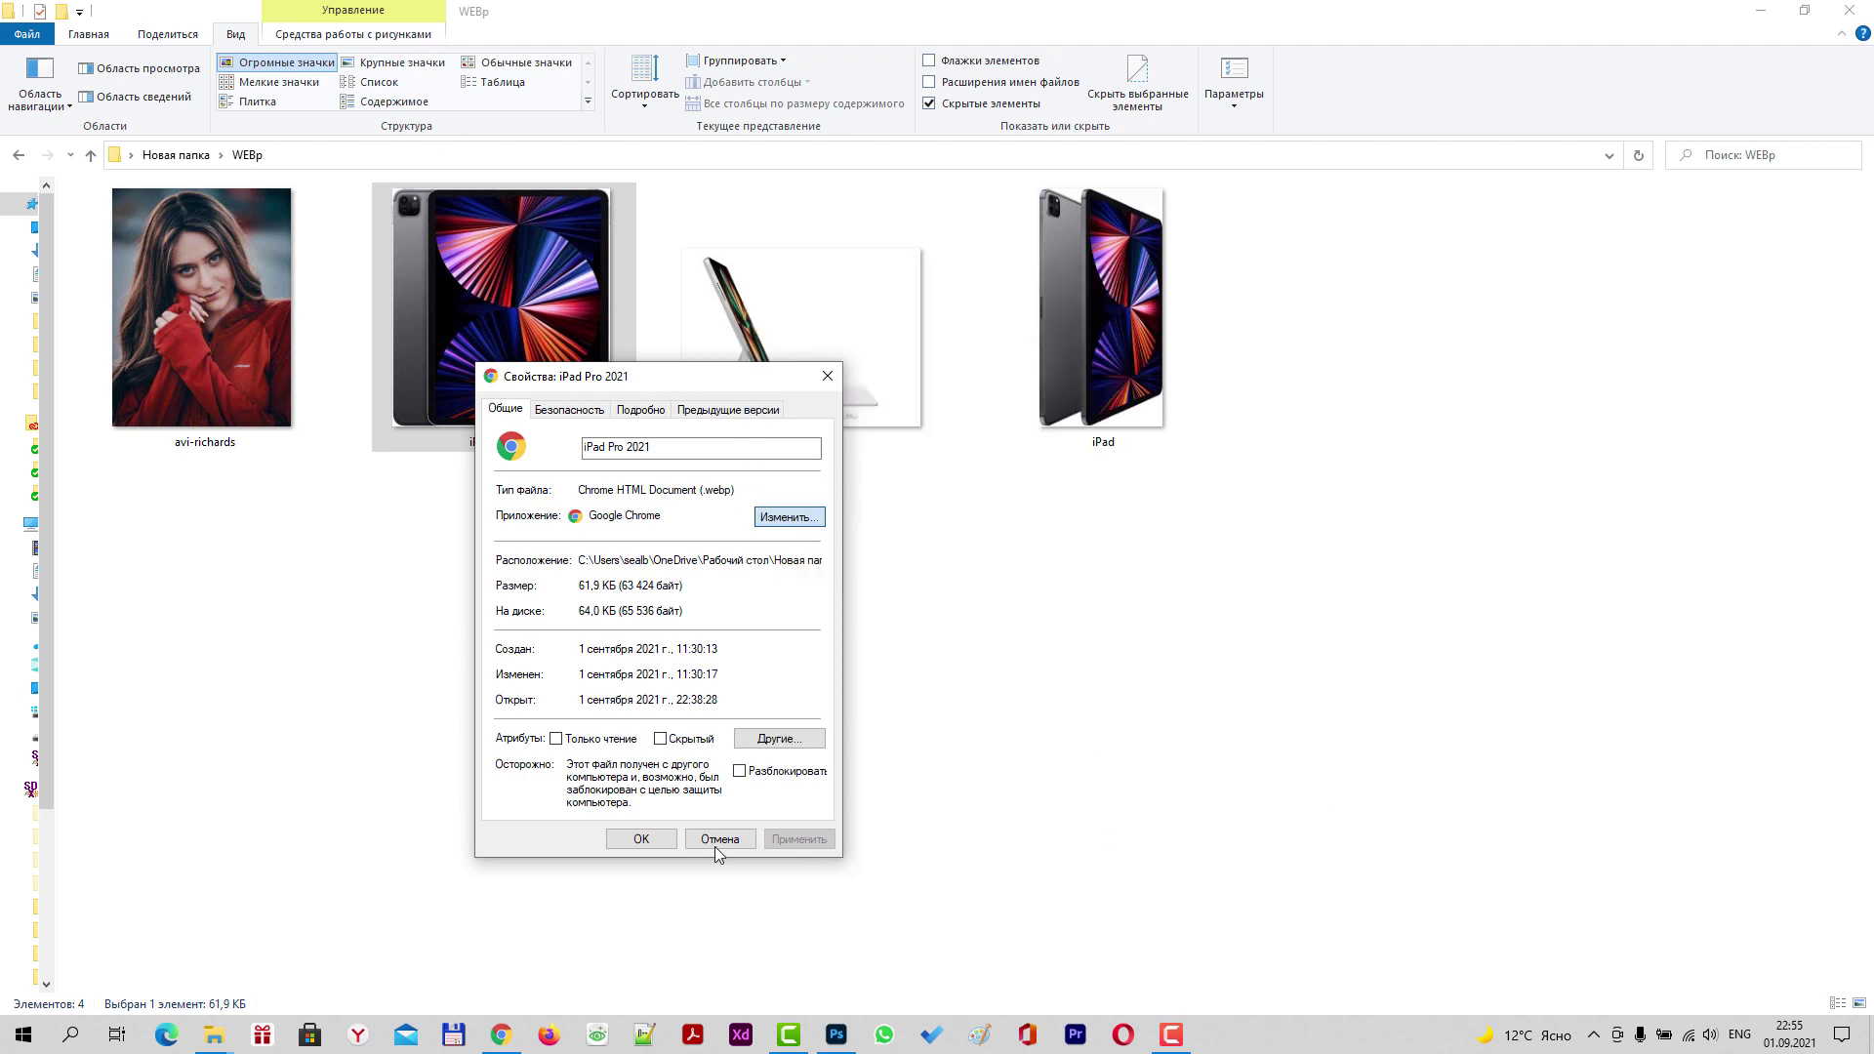
pyautogui.click(641, 839)
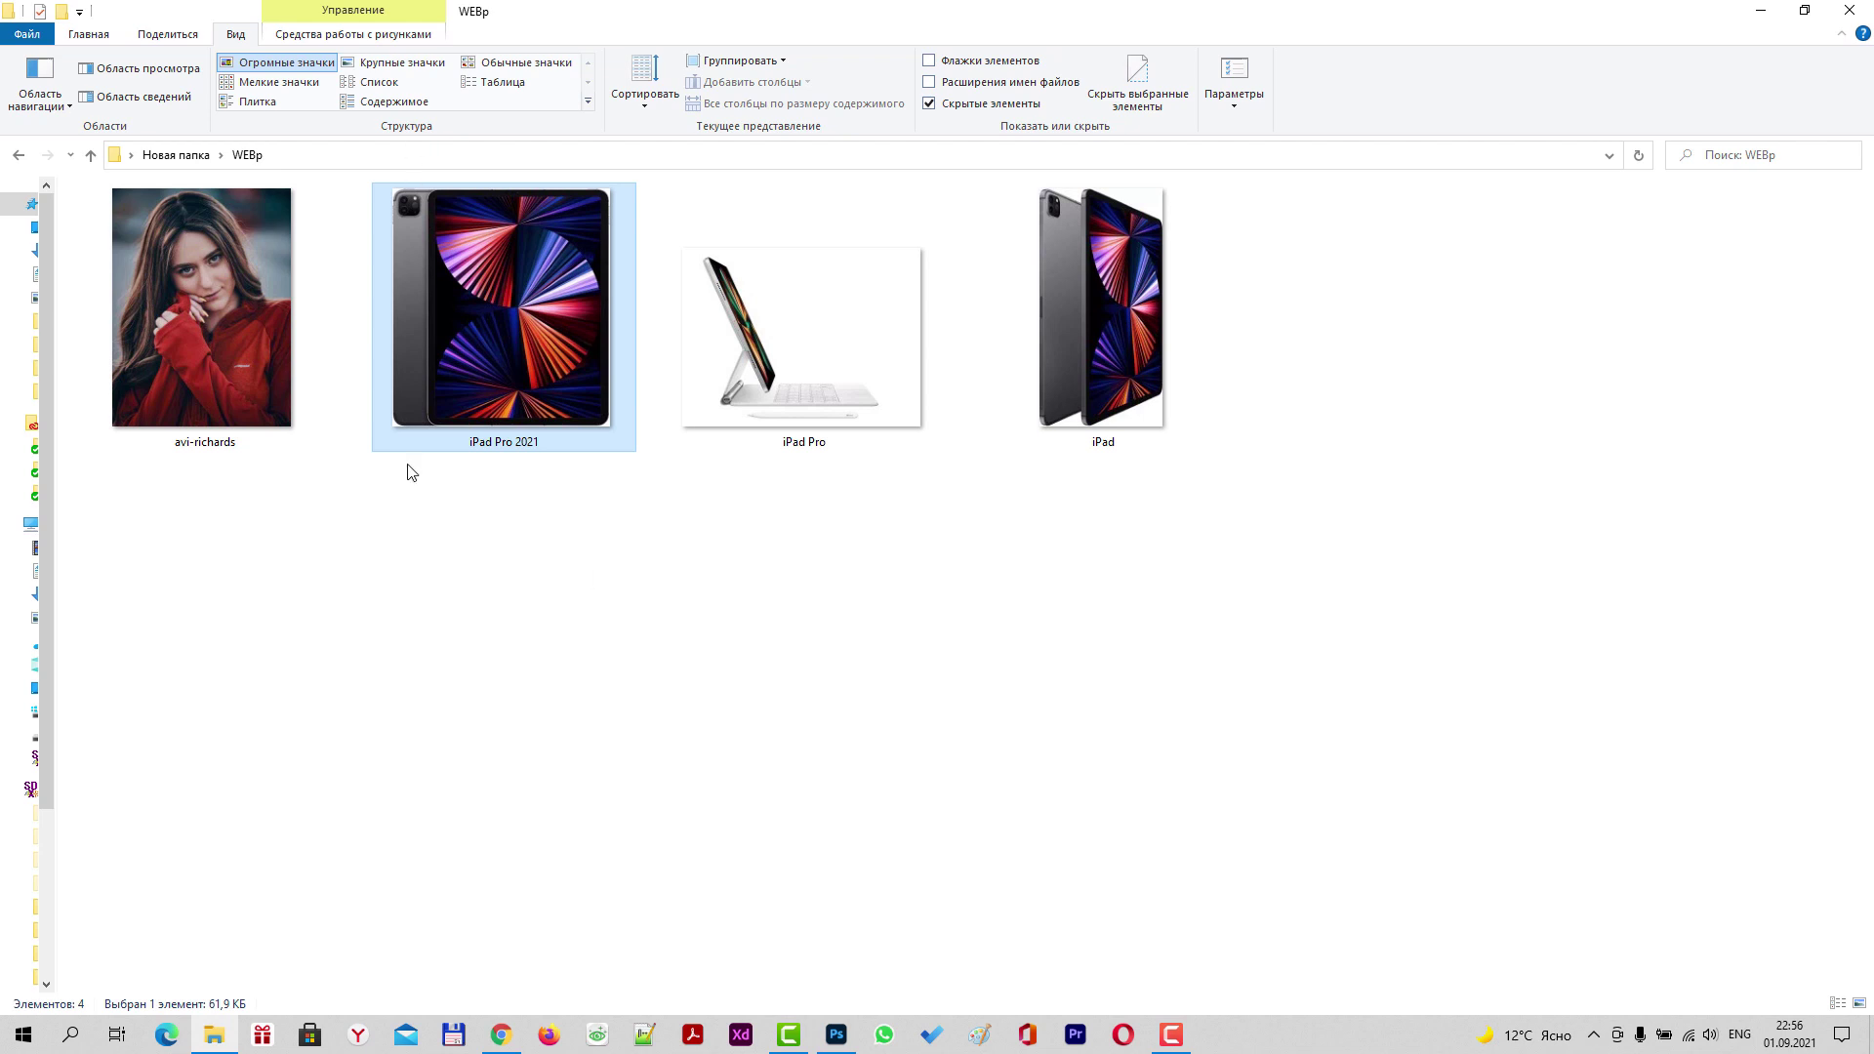
pyautogui.click(499, 1035)
pyautogui.moveTo(431, 614)
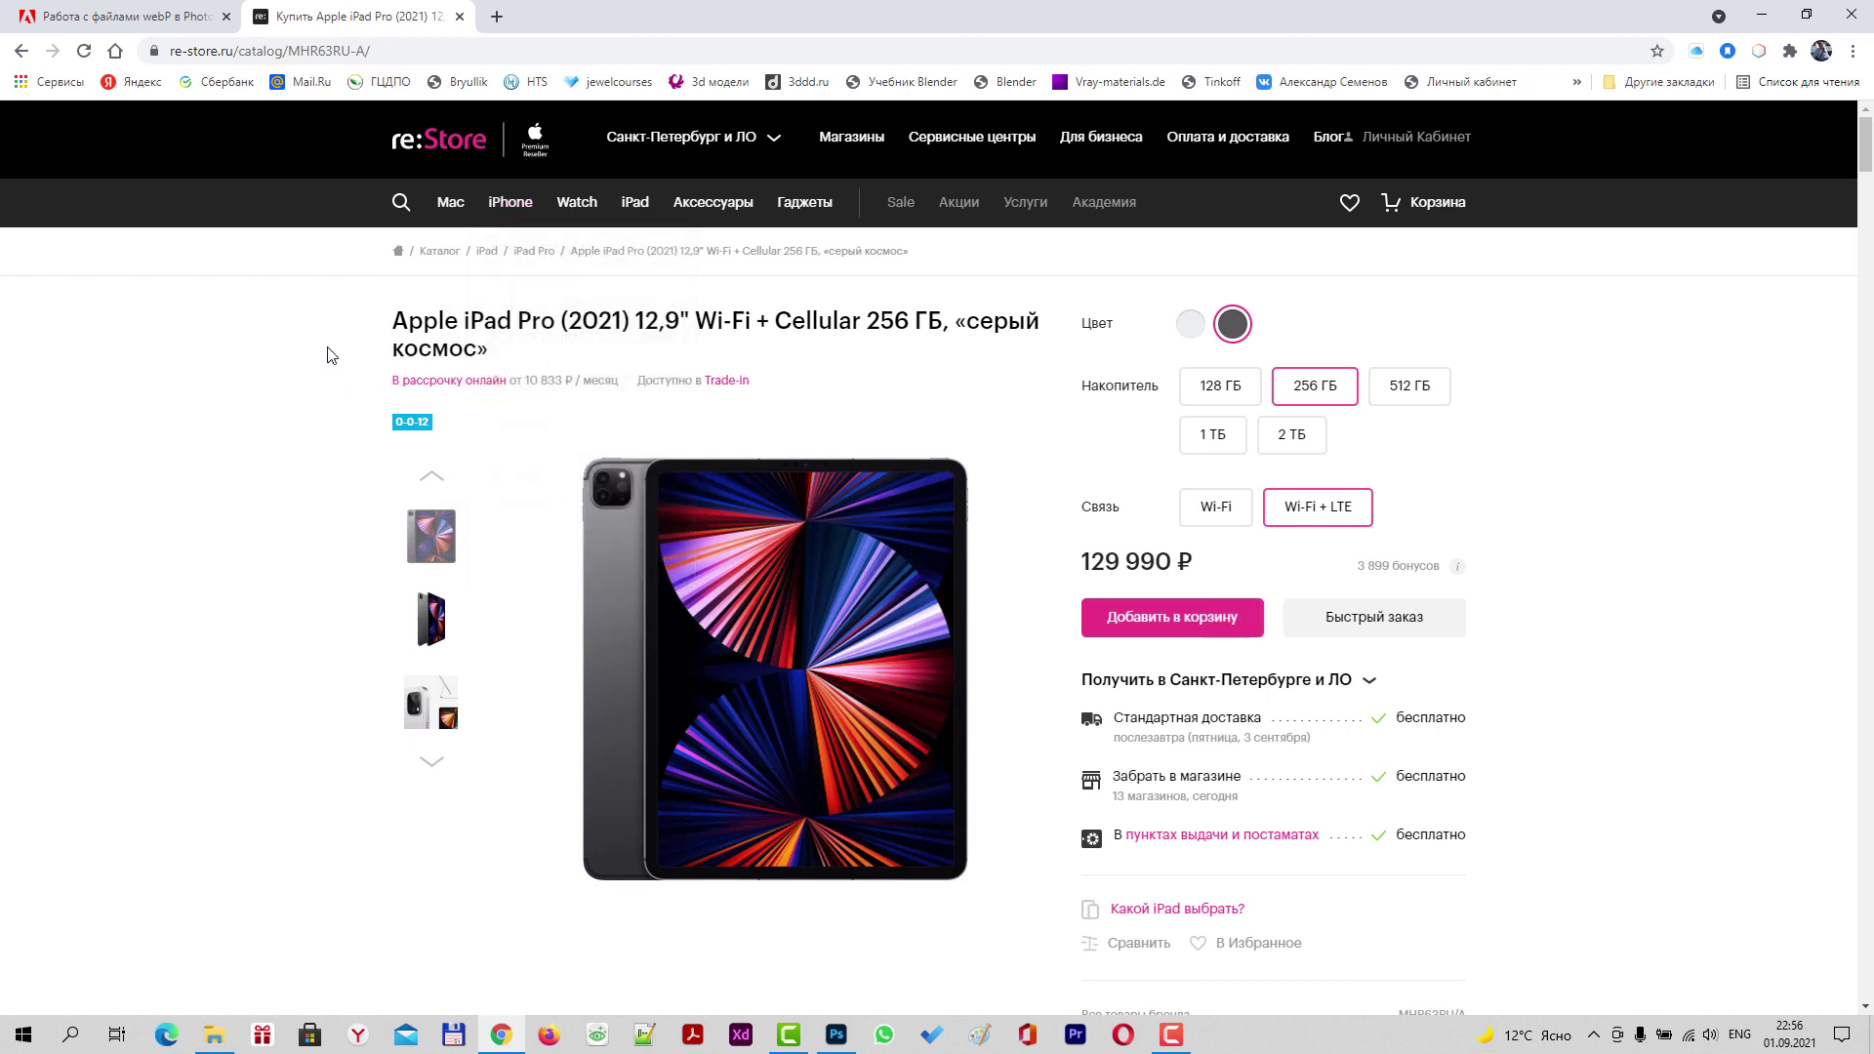
pyautogui.moveTo(775, 670)
pyautogui.click(1761, 14)
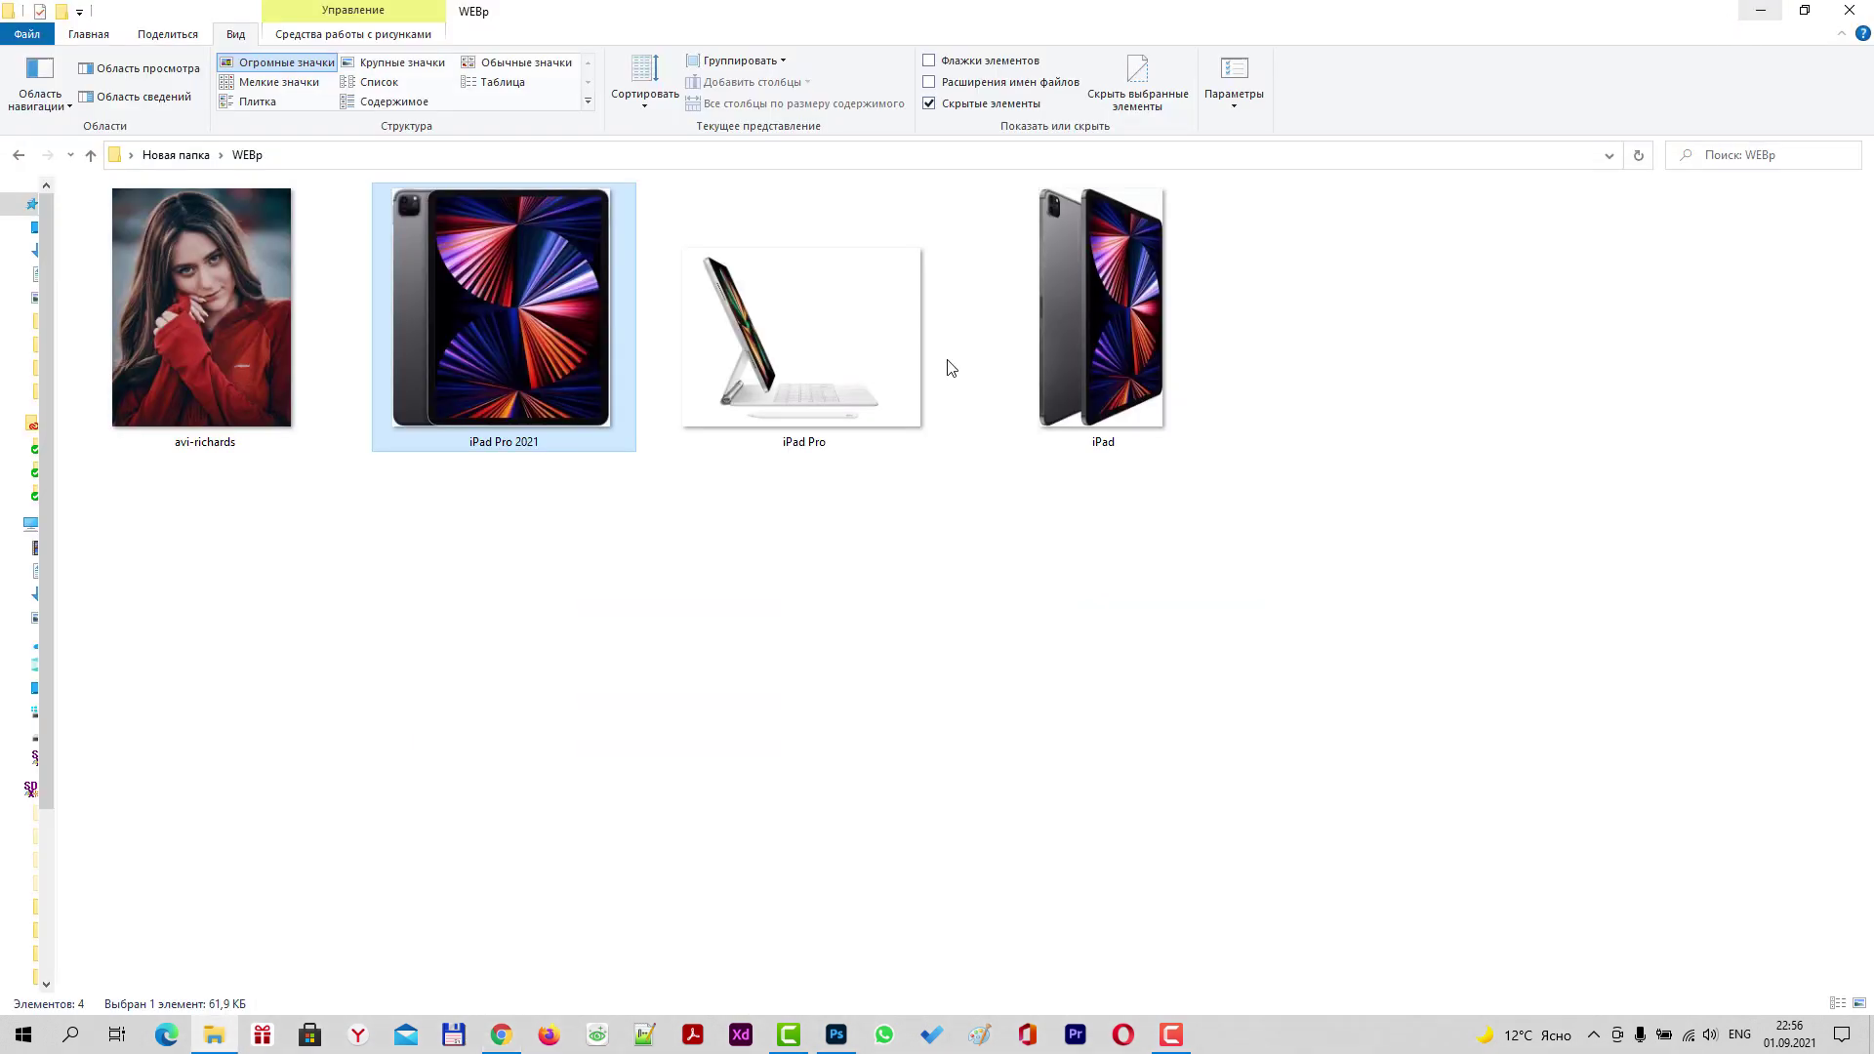
pyautogui.click(208, 426)
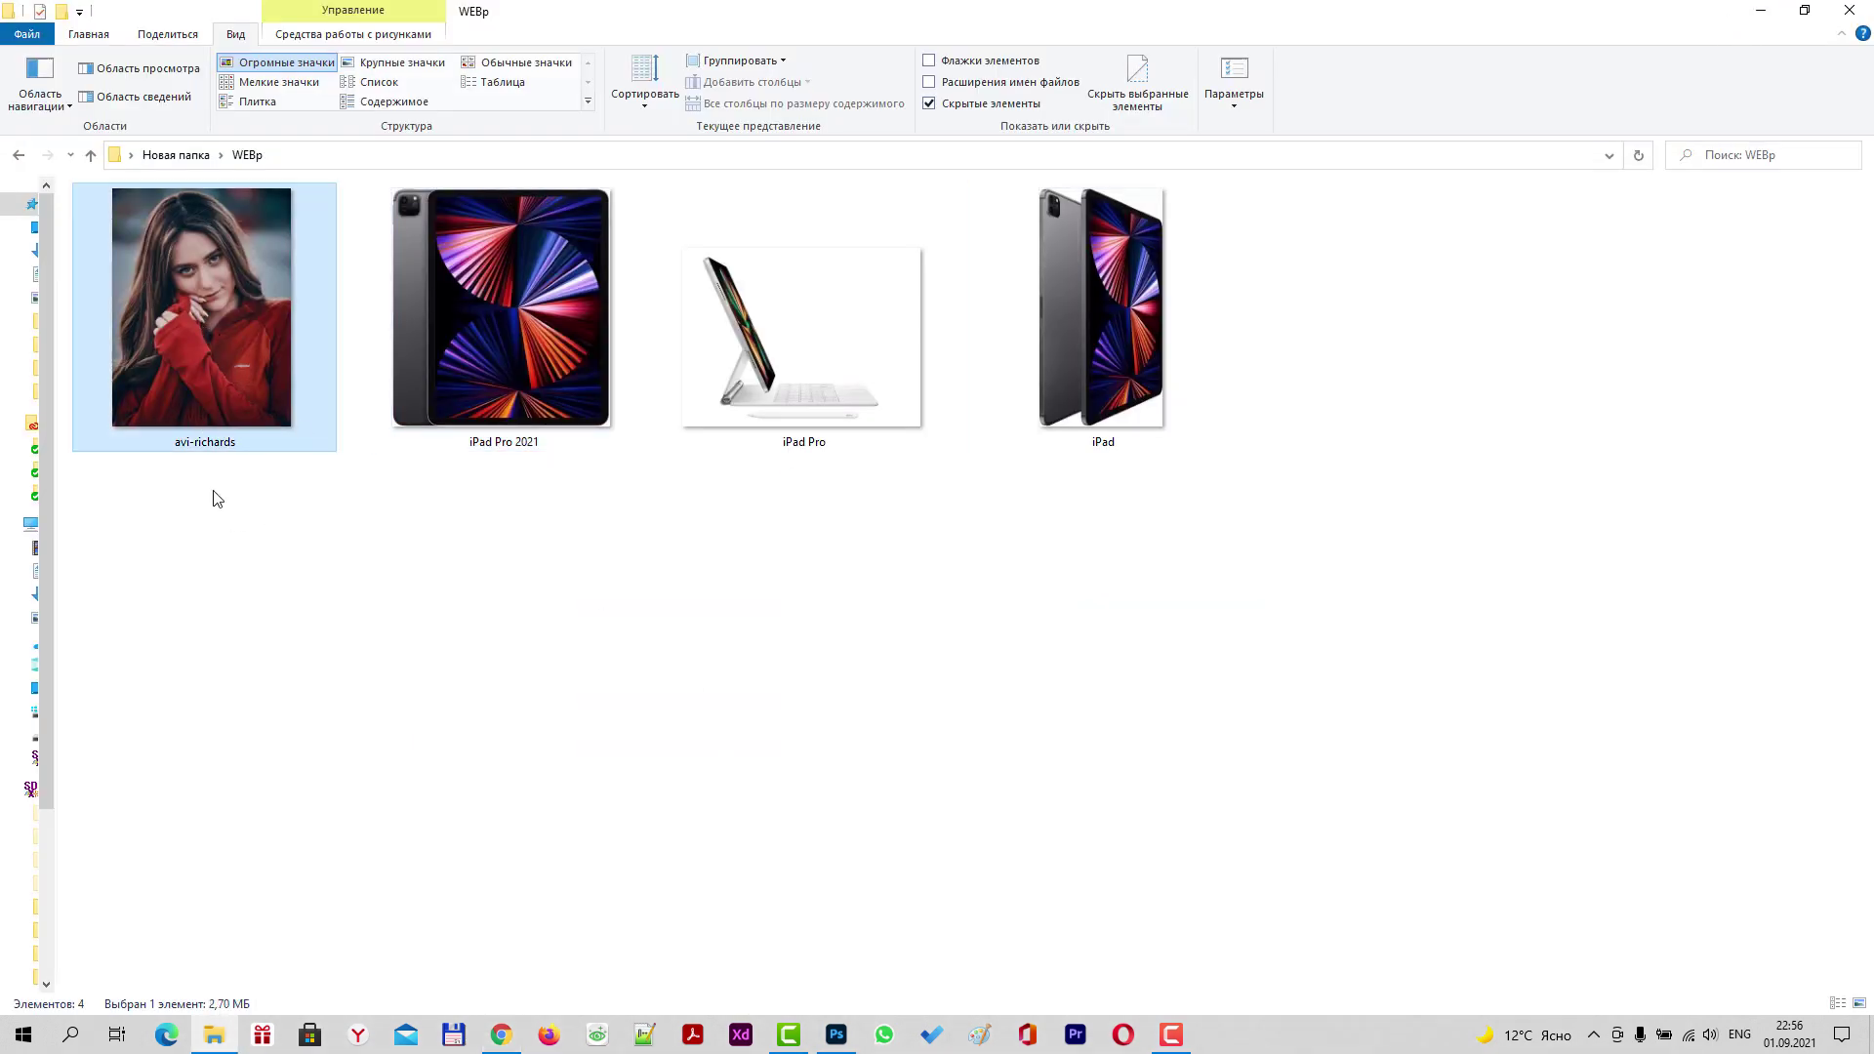
pyautogui.moveTo(182, 296)
pyautogui.mouseDown()
pyautogui.moveTo(845, 1047)
pyautogui.moveTo(816, 543)
pyautogui.mouseUp()
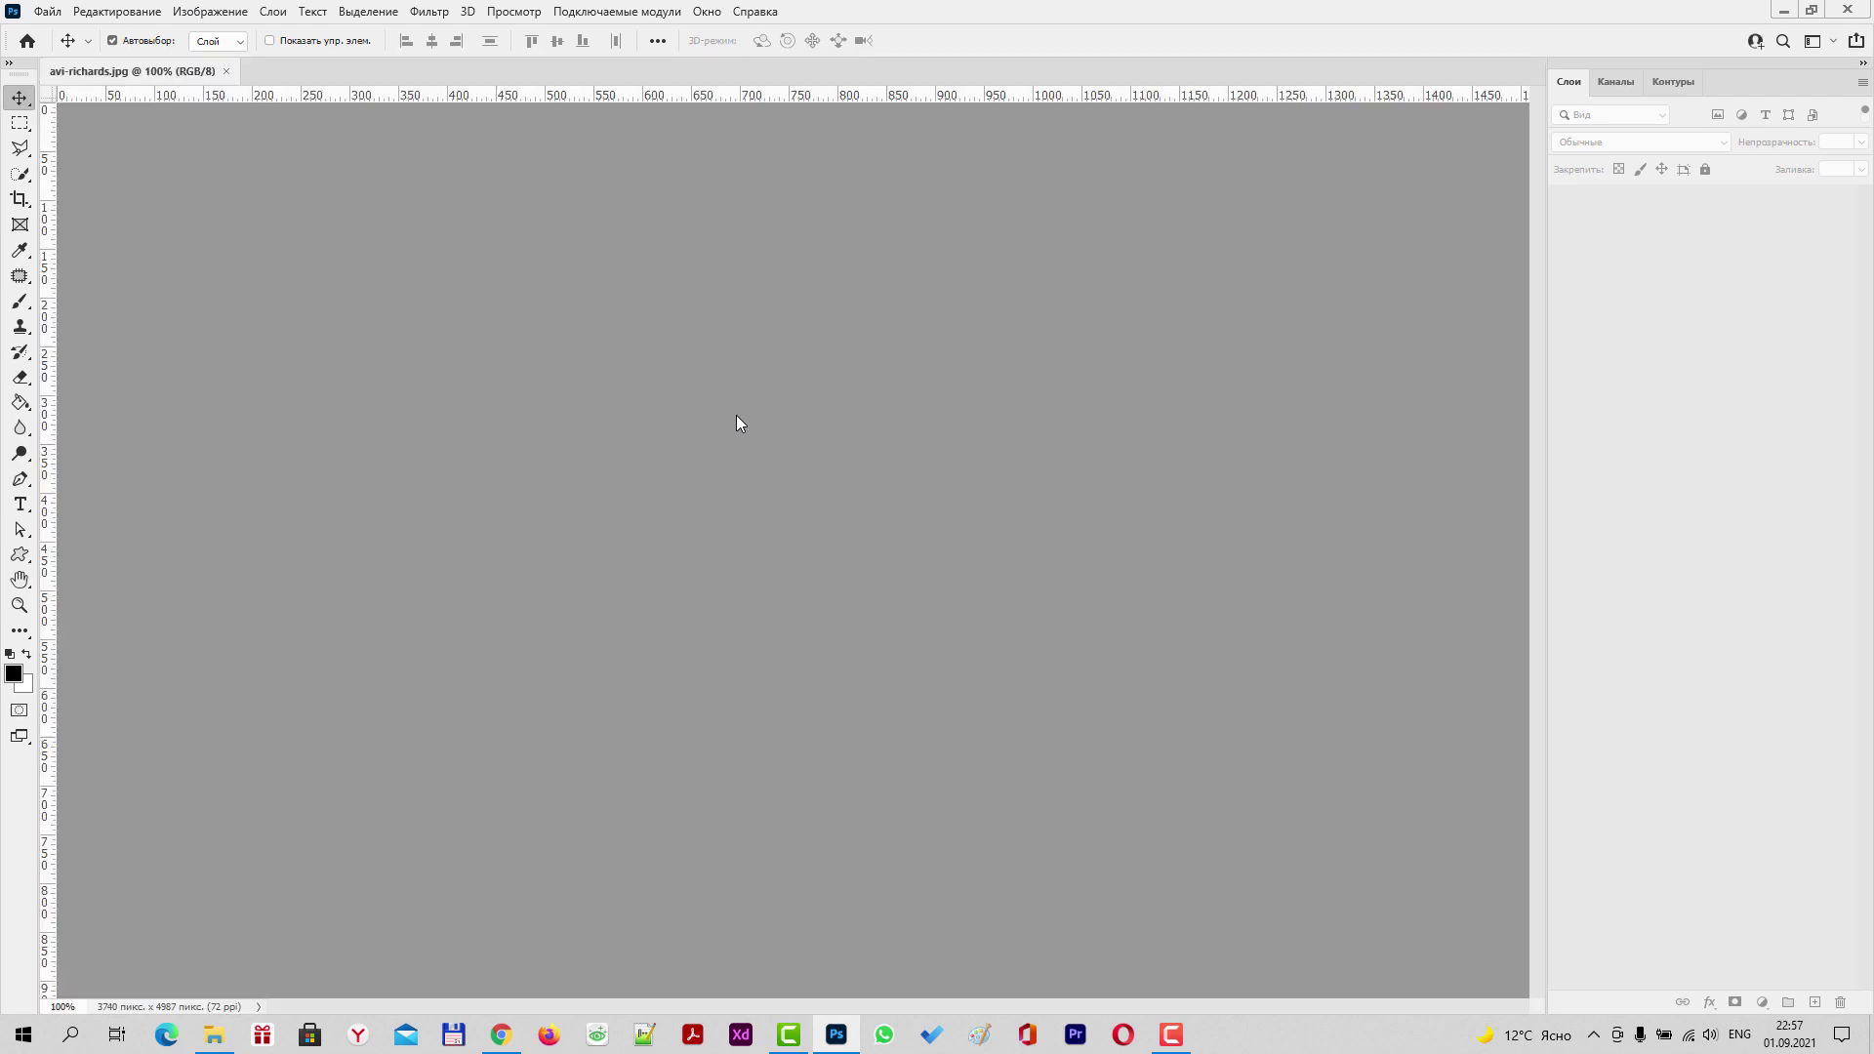
pyautogui.click(230, 73)
pyautogui.click(1783, 9)
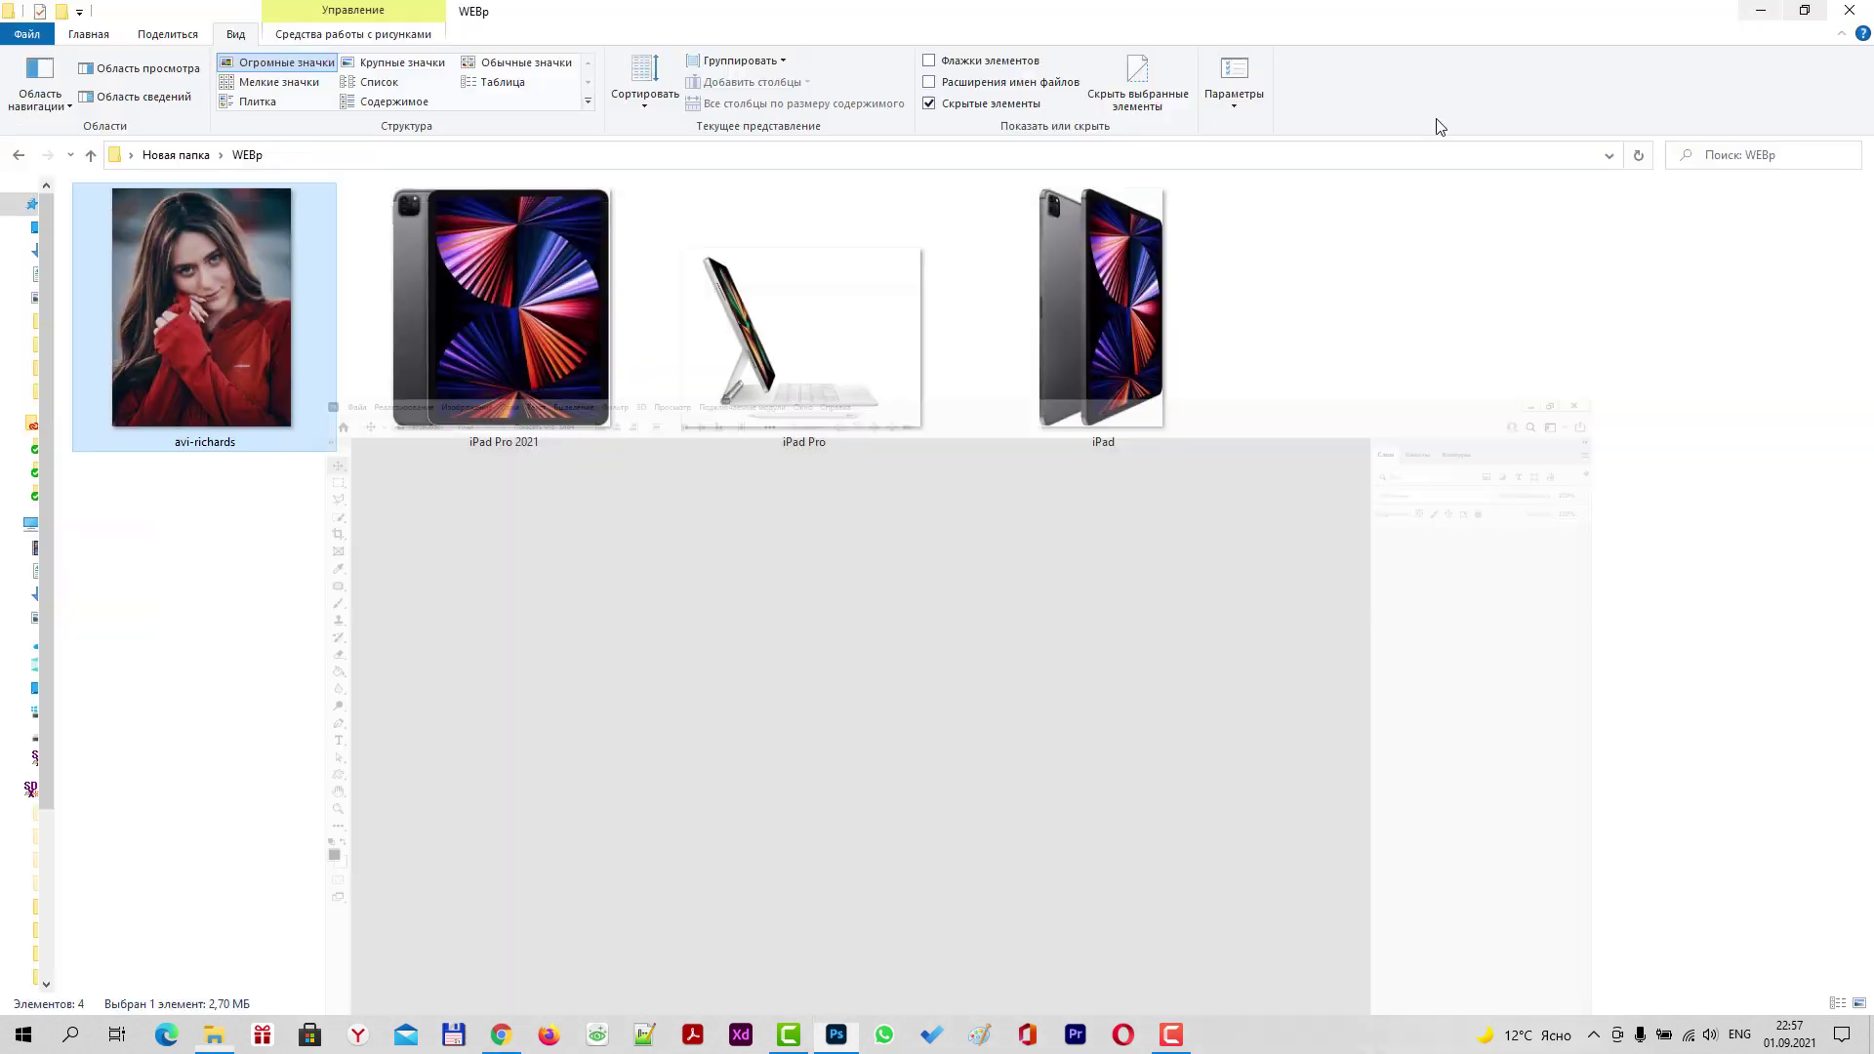
pyautogui.click(775, 367)
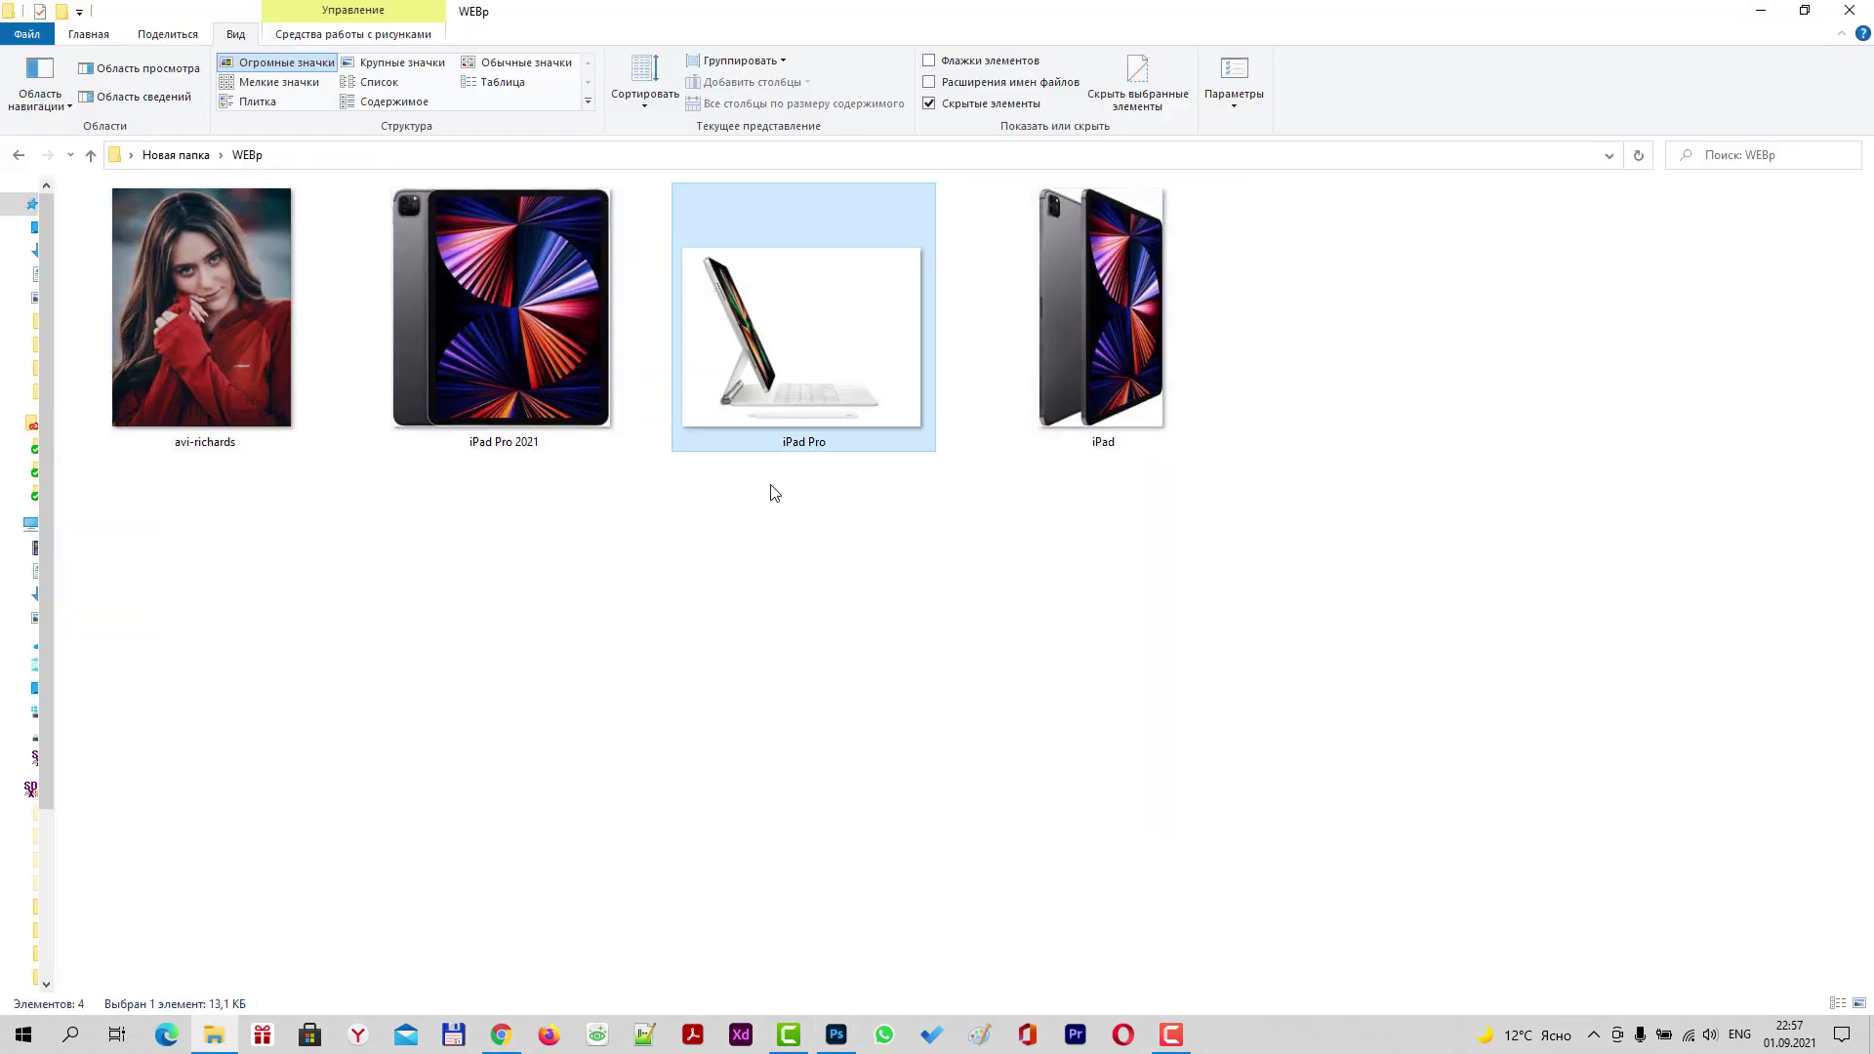
pyautogui.moveTo(805, 388)
pyautogui.mouseDown()
pyautogui.moveTo(836, 946)
pyautogui.moveTo(805, 524)
pyautogui.mouseUp()
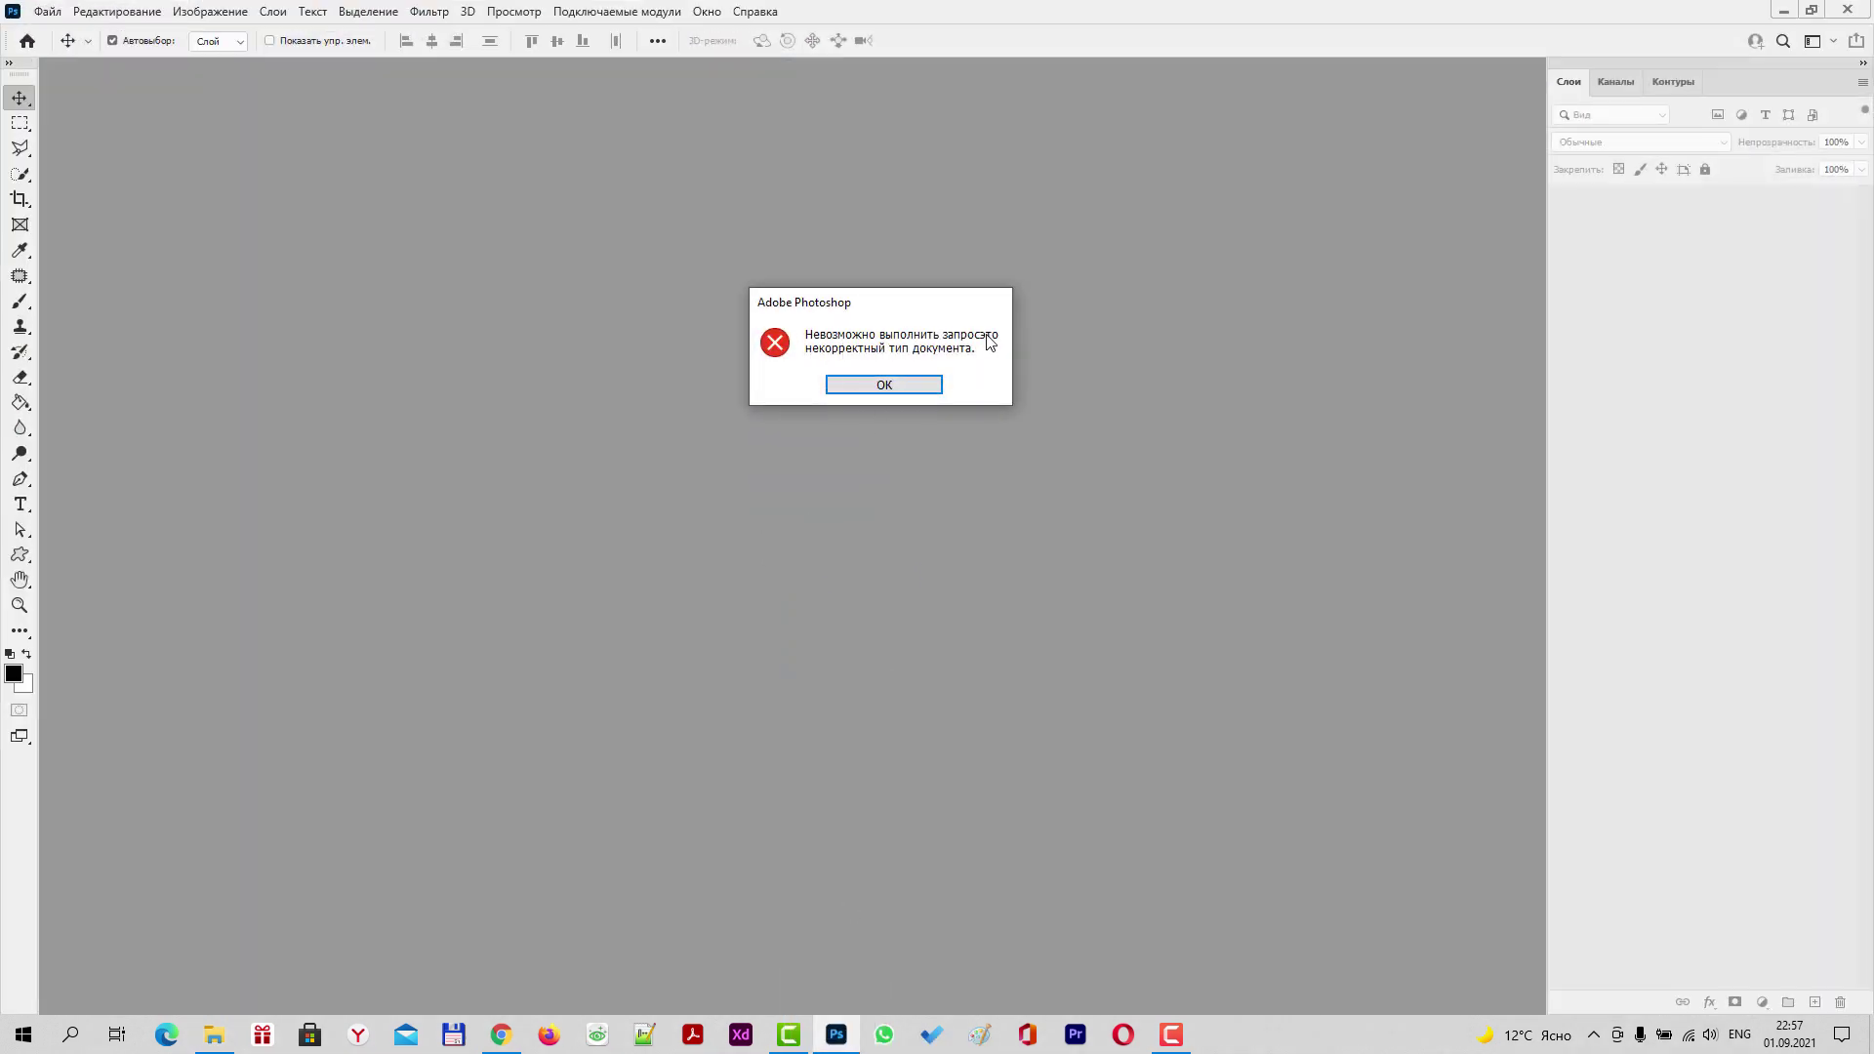
pyautogui.click(884, 385)
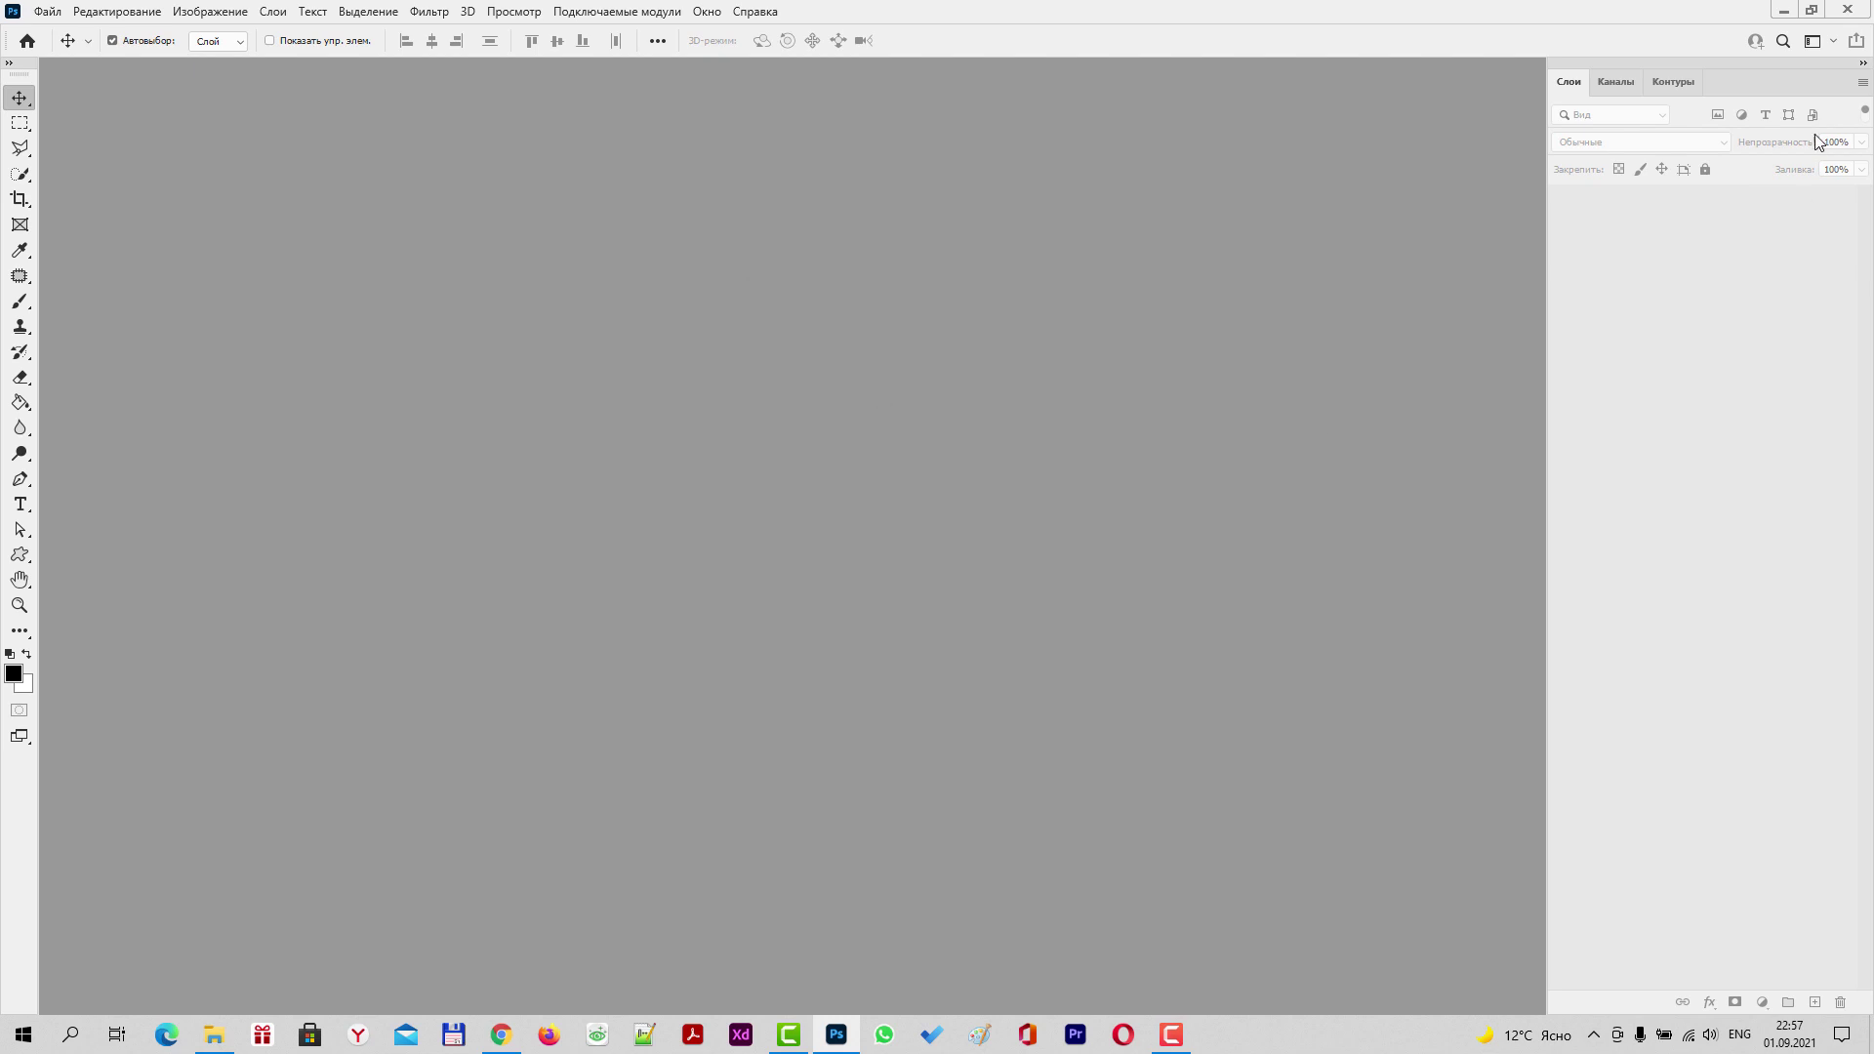
pyautogui.click(1782, 13)
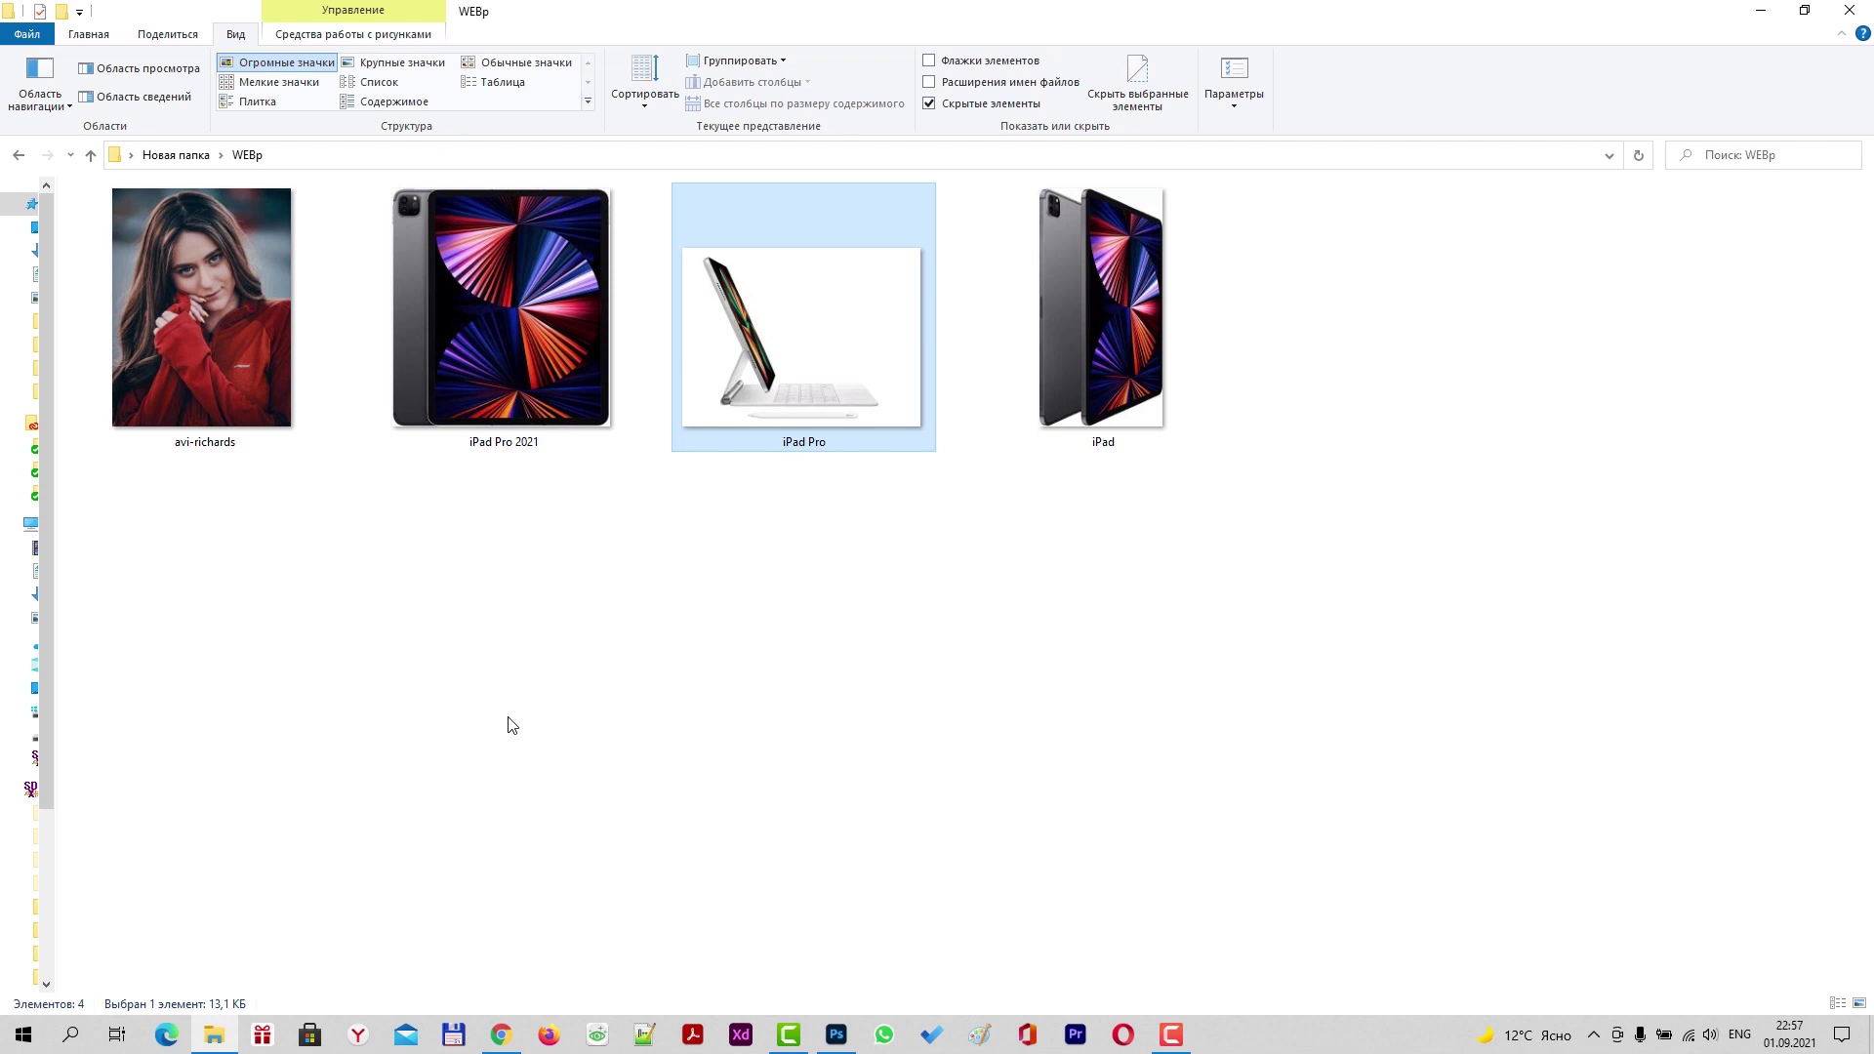
# Switch to Chrome's Adobe tab 'Работа с файлами webP в Photoshop'.
pyautogui.click(501, 1036)
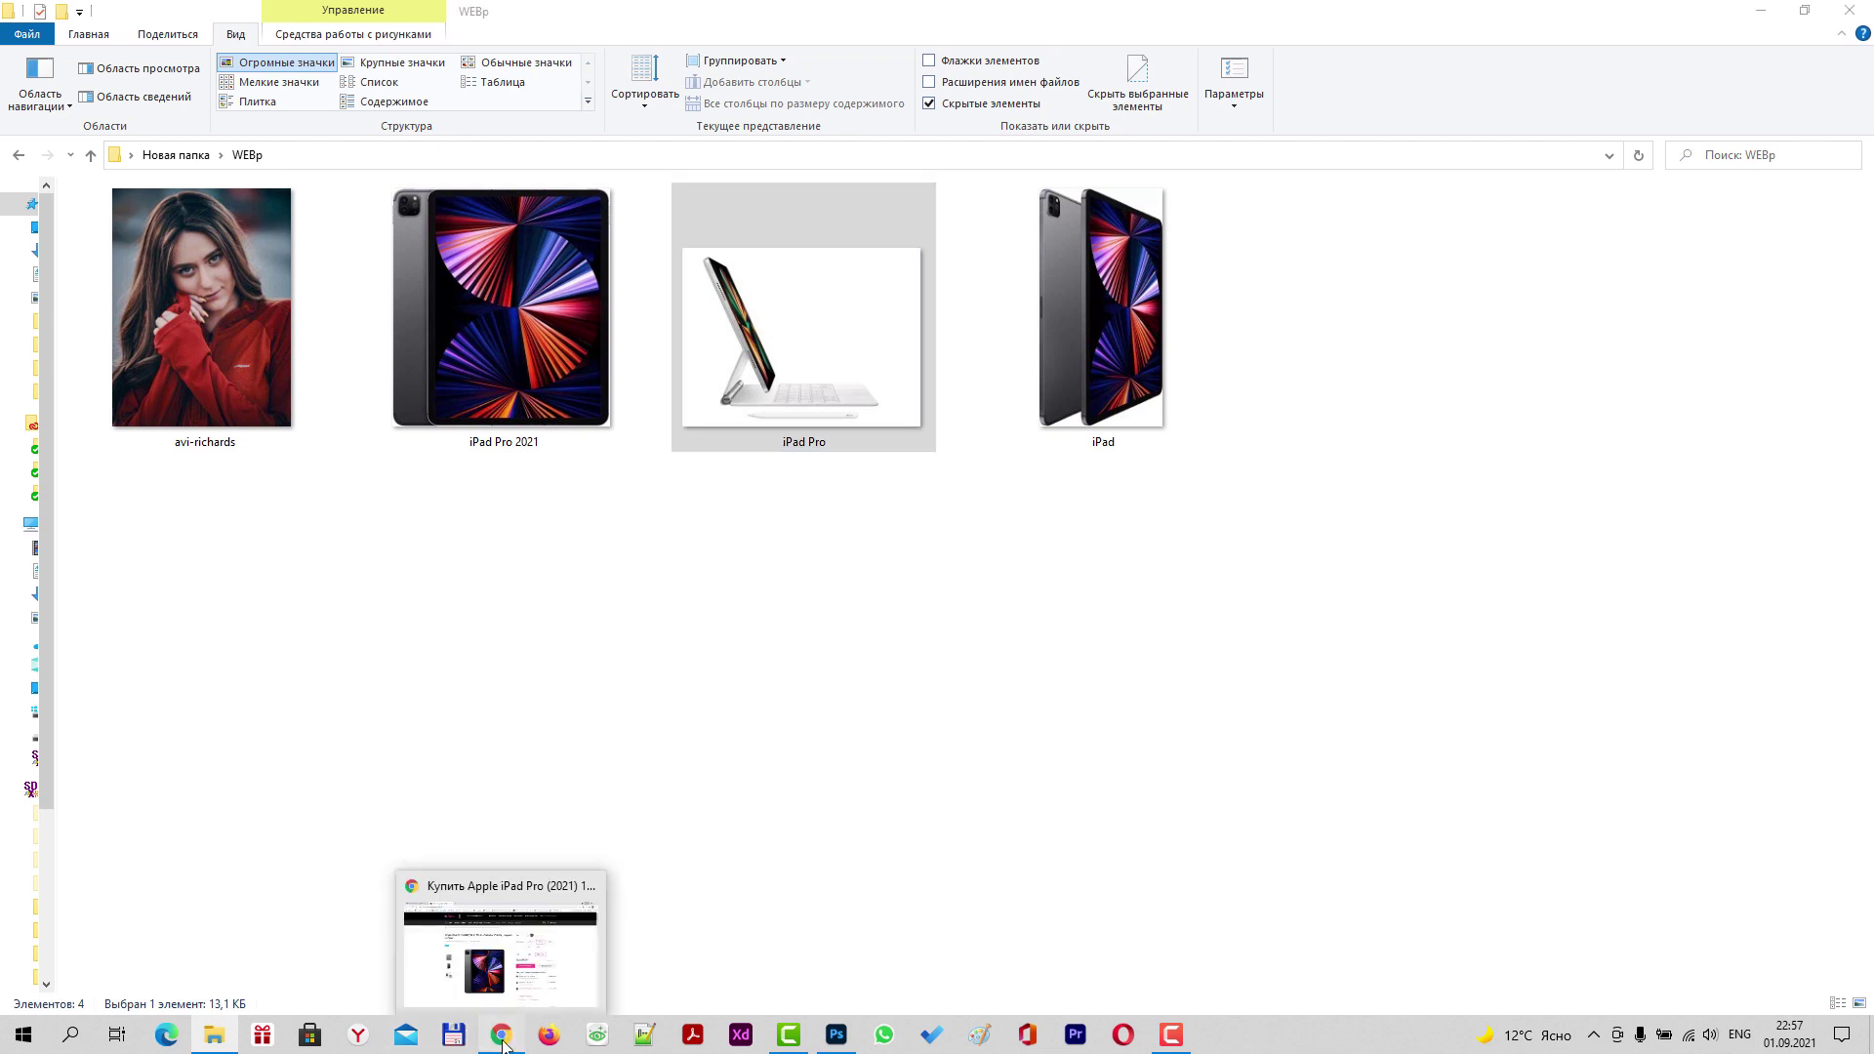
pyautogui.click(153, 20)
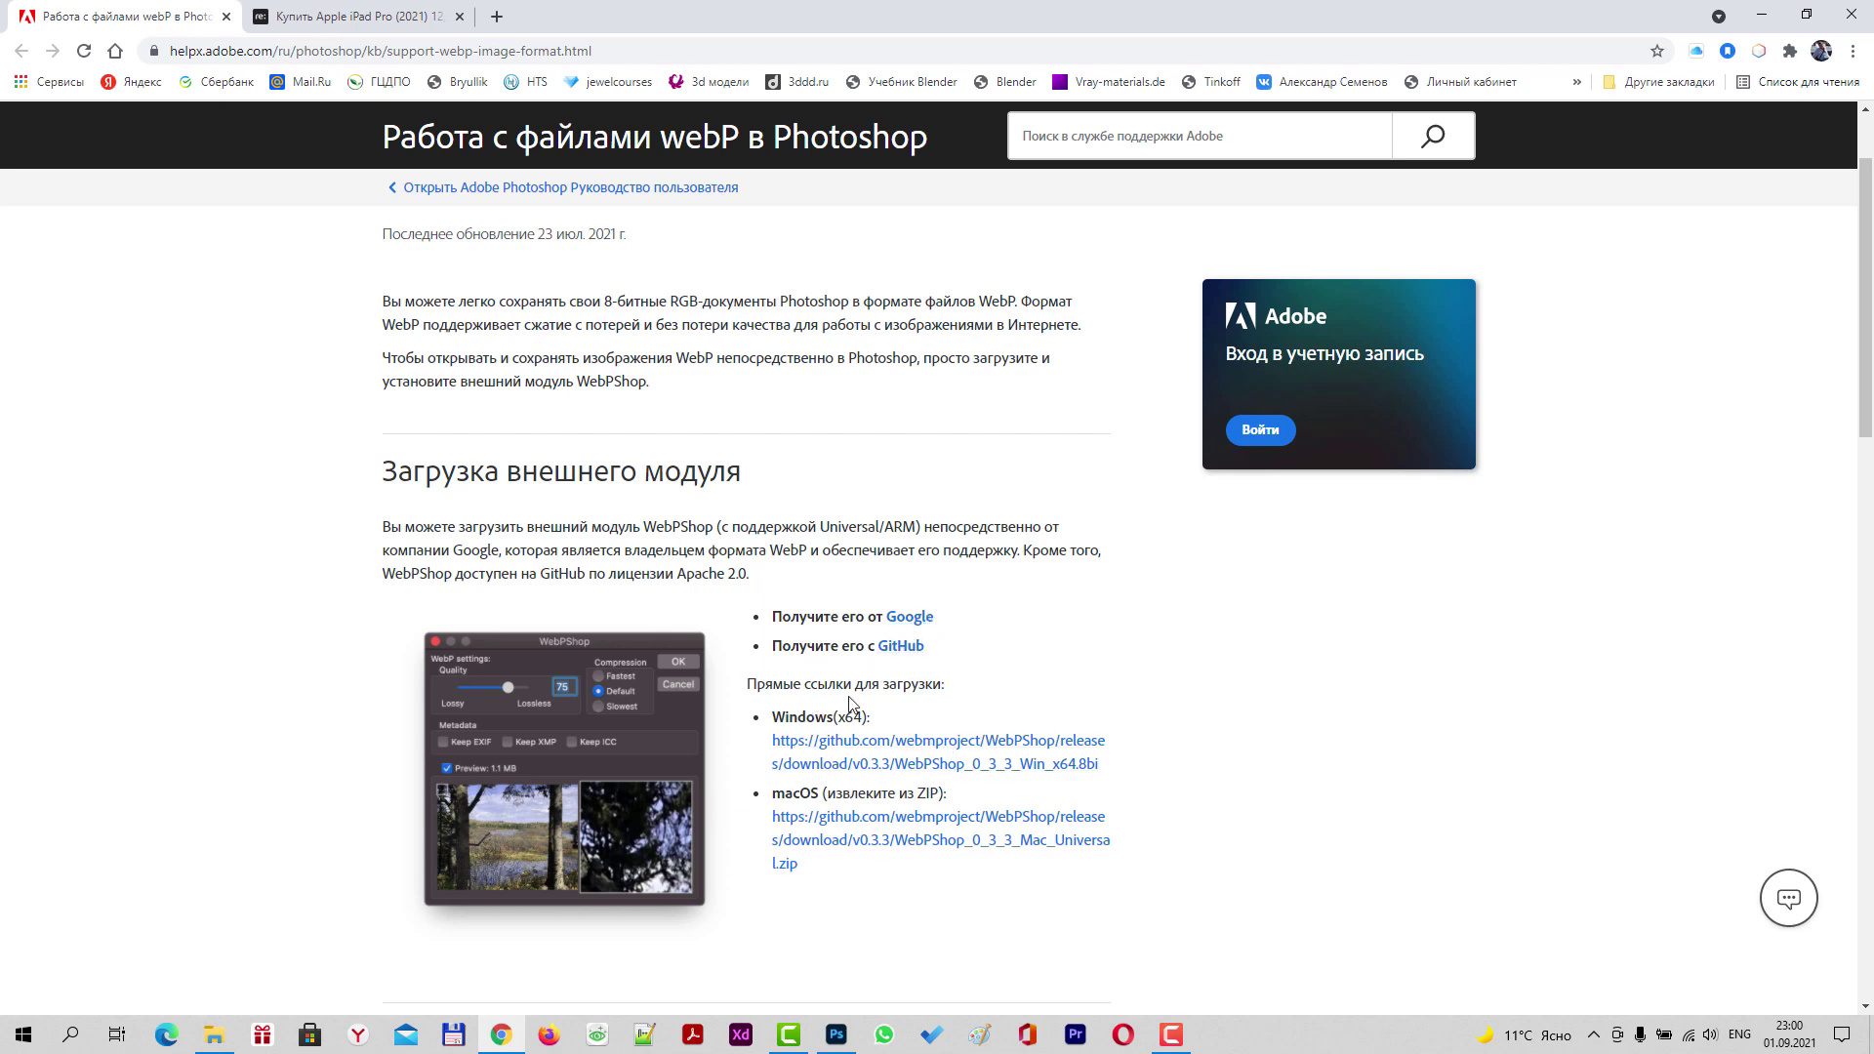
# Download WebPShop_0_3_3_Win_x64 via the Windows (x64) link and save it to Новая папка.
pyautogui.click(935, 750)
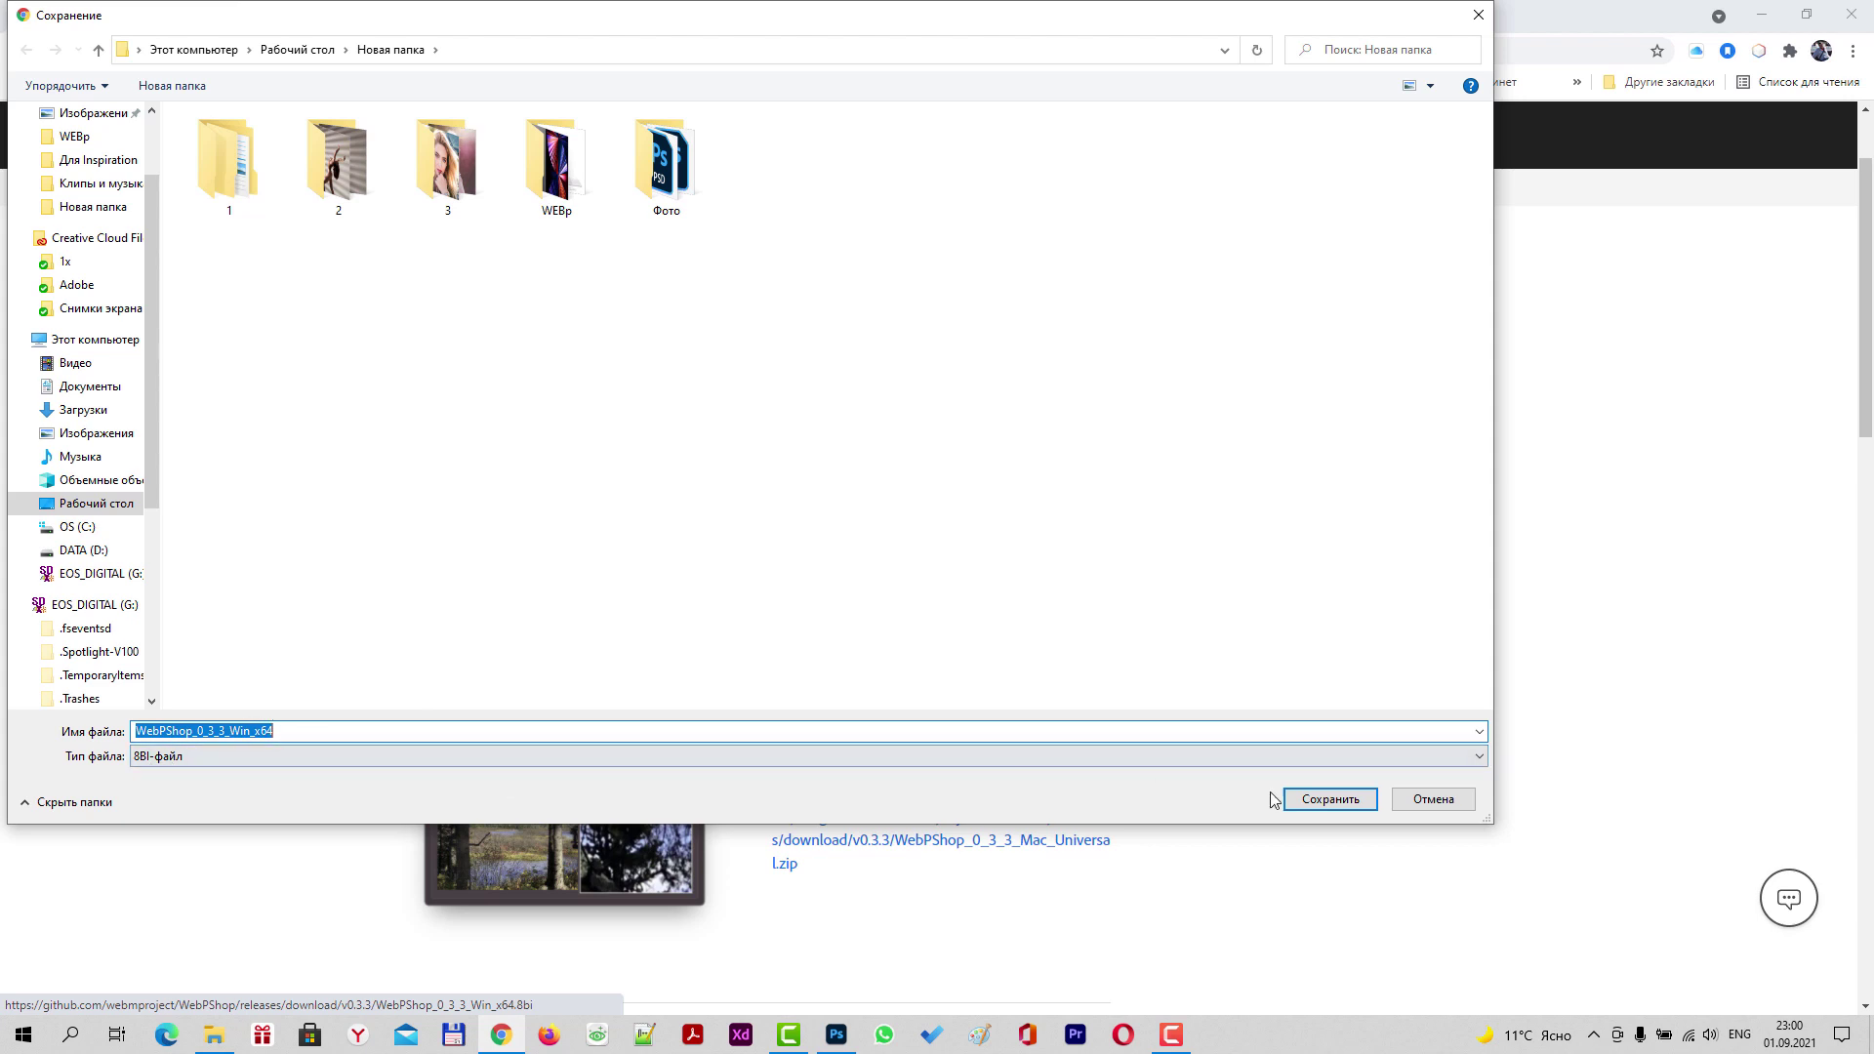
pyautogui.click(1327, 802)
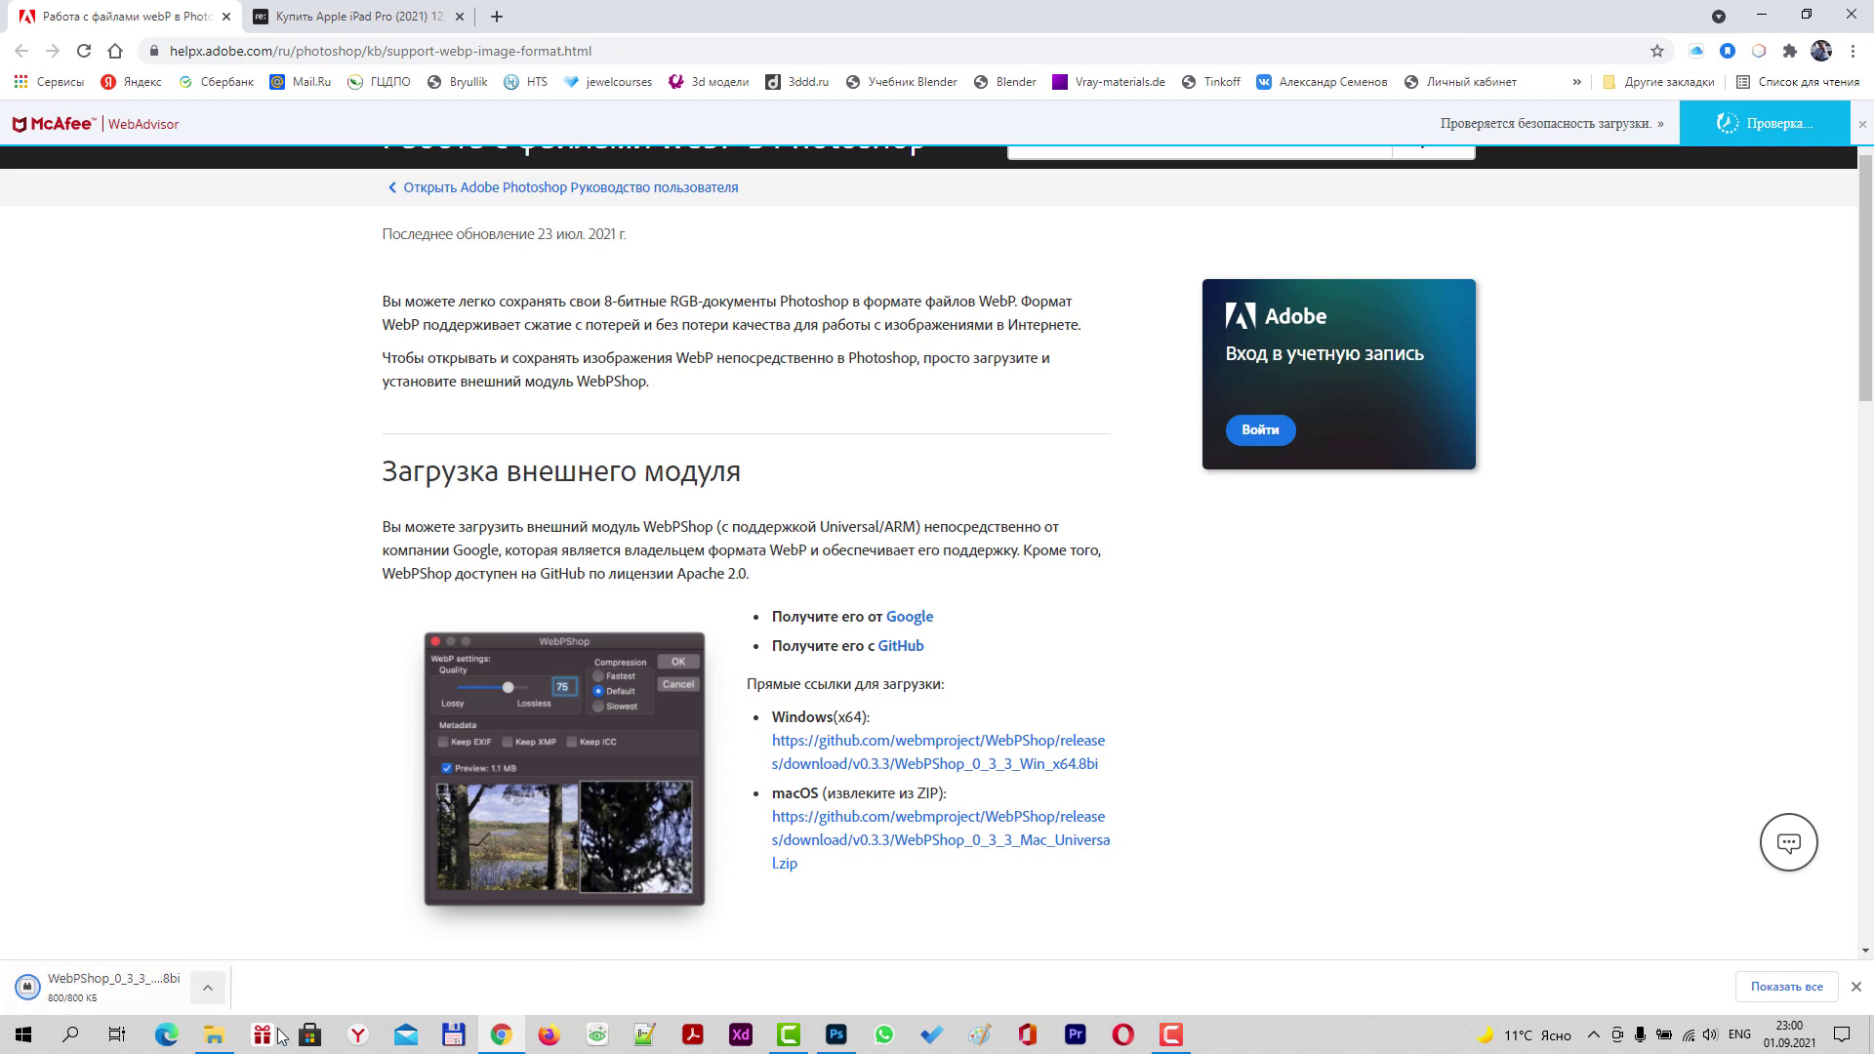
# Show the downloaded WebPShop file in its folder, then minimize Explorer back to the help page.
pyautogui.click(217, 990)
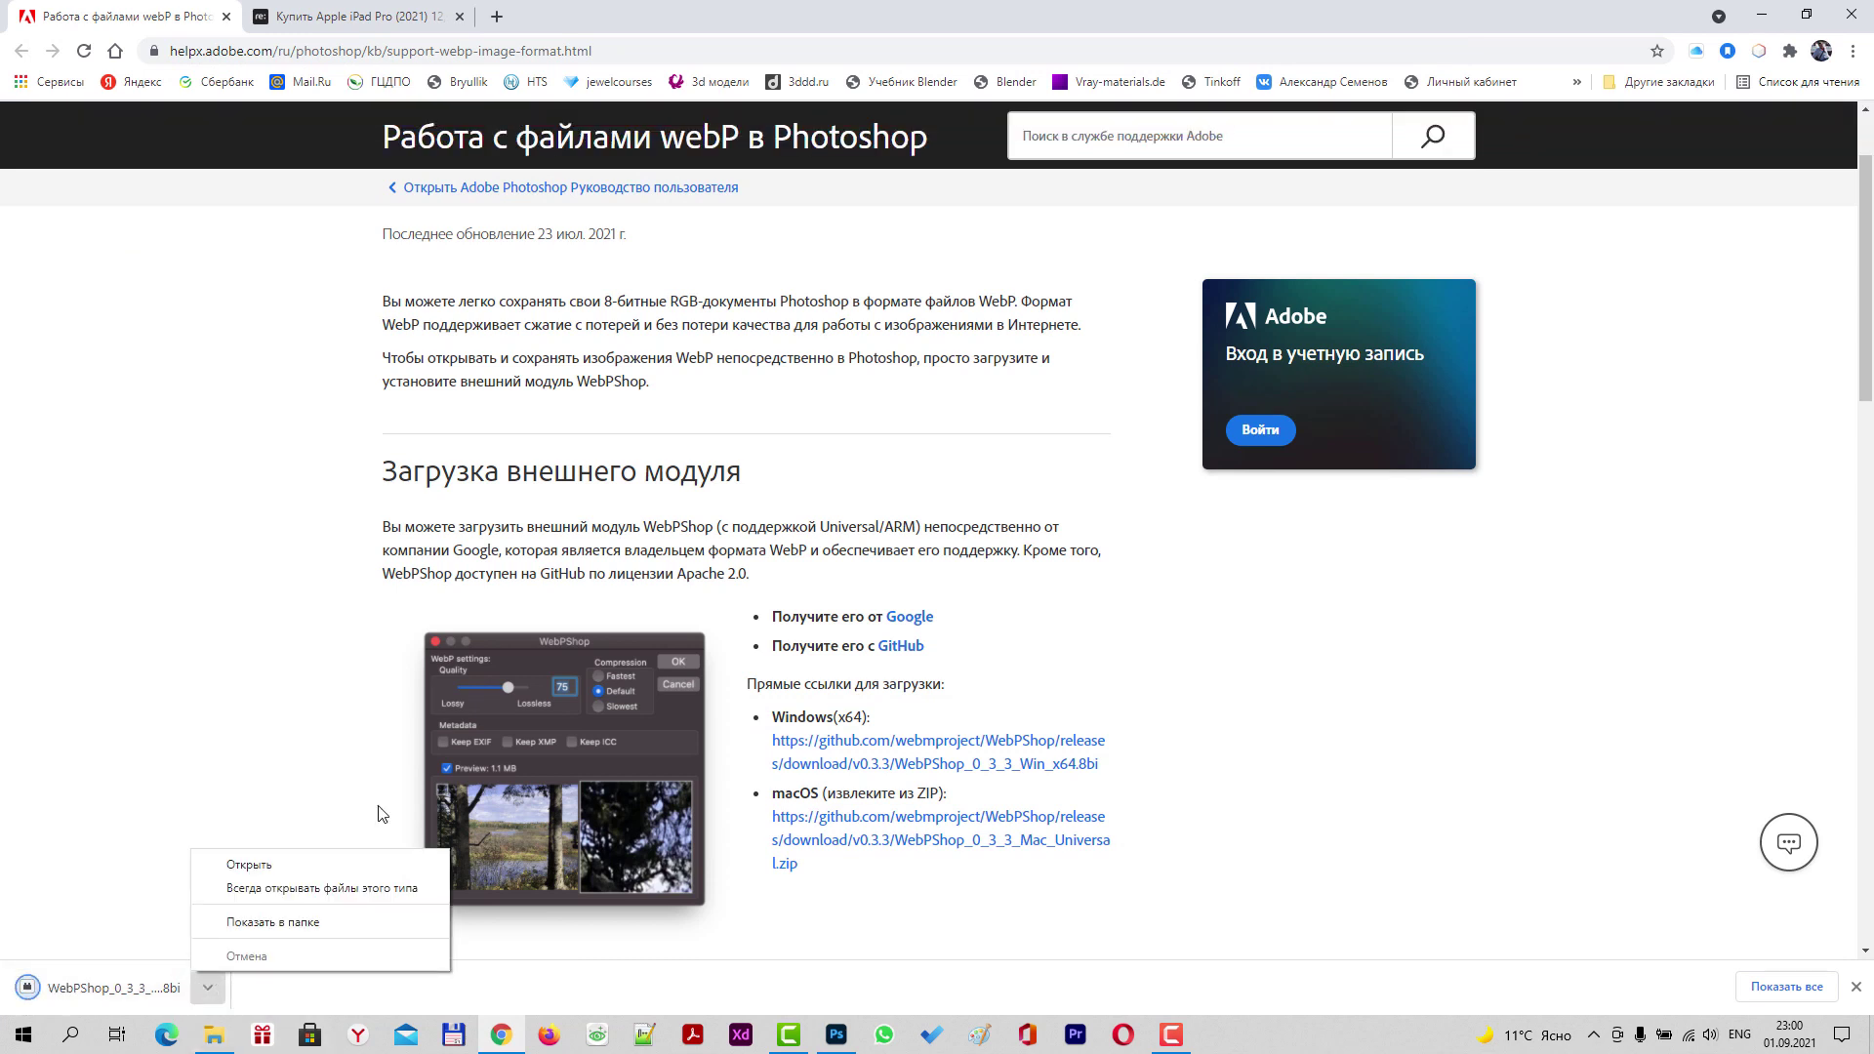
pyautogui.click(264, 923)
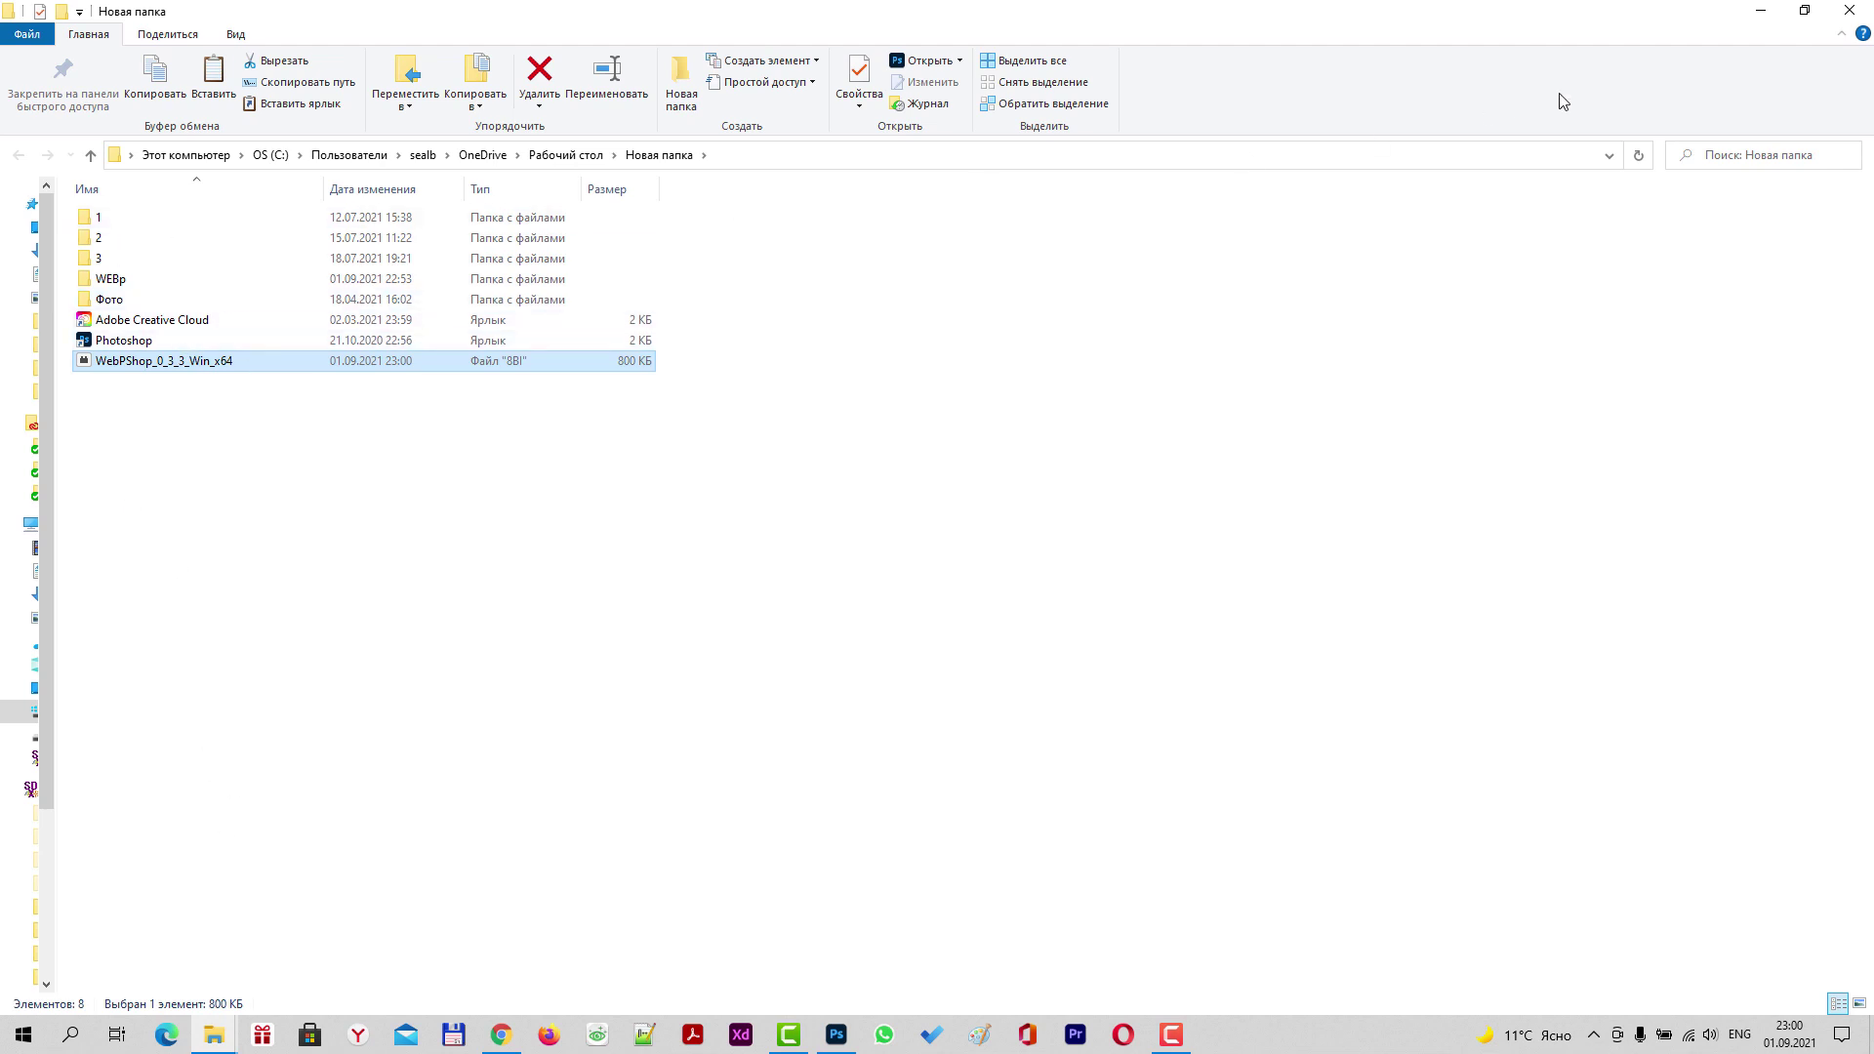
pyautogui.click(1763, 15)
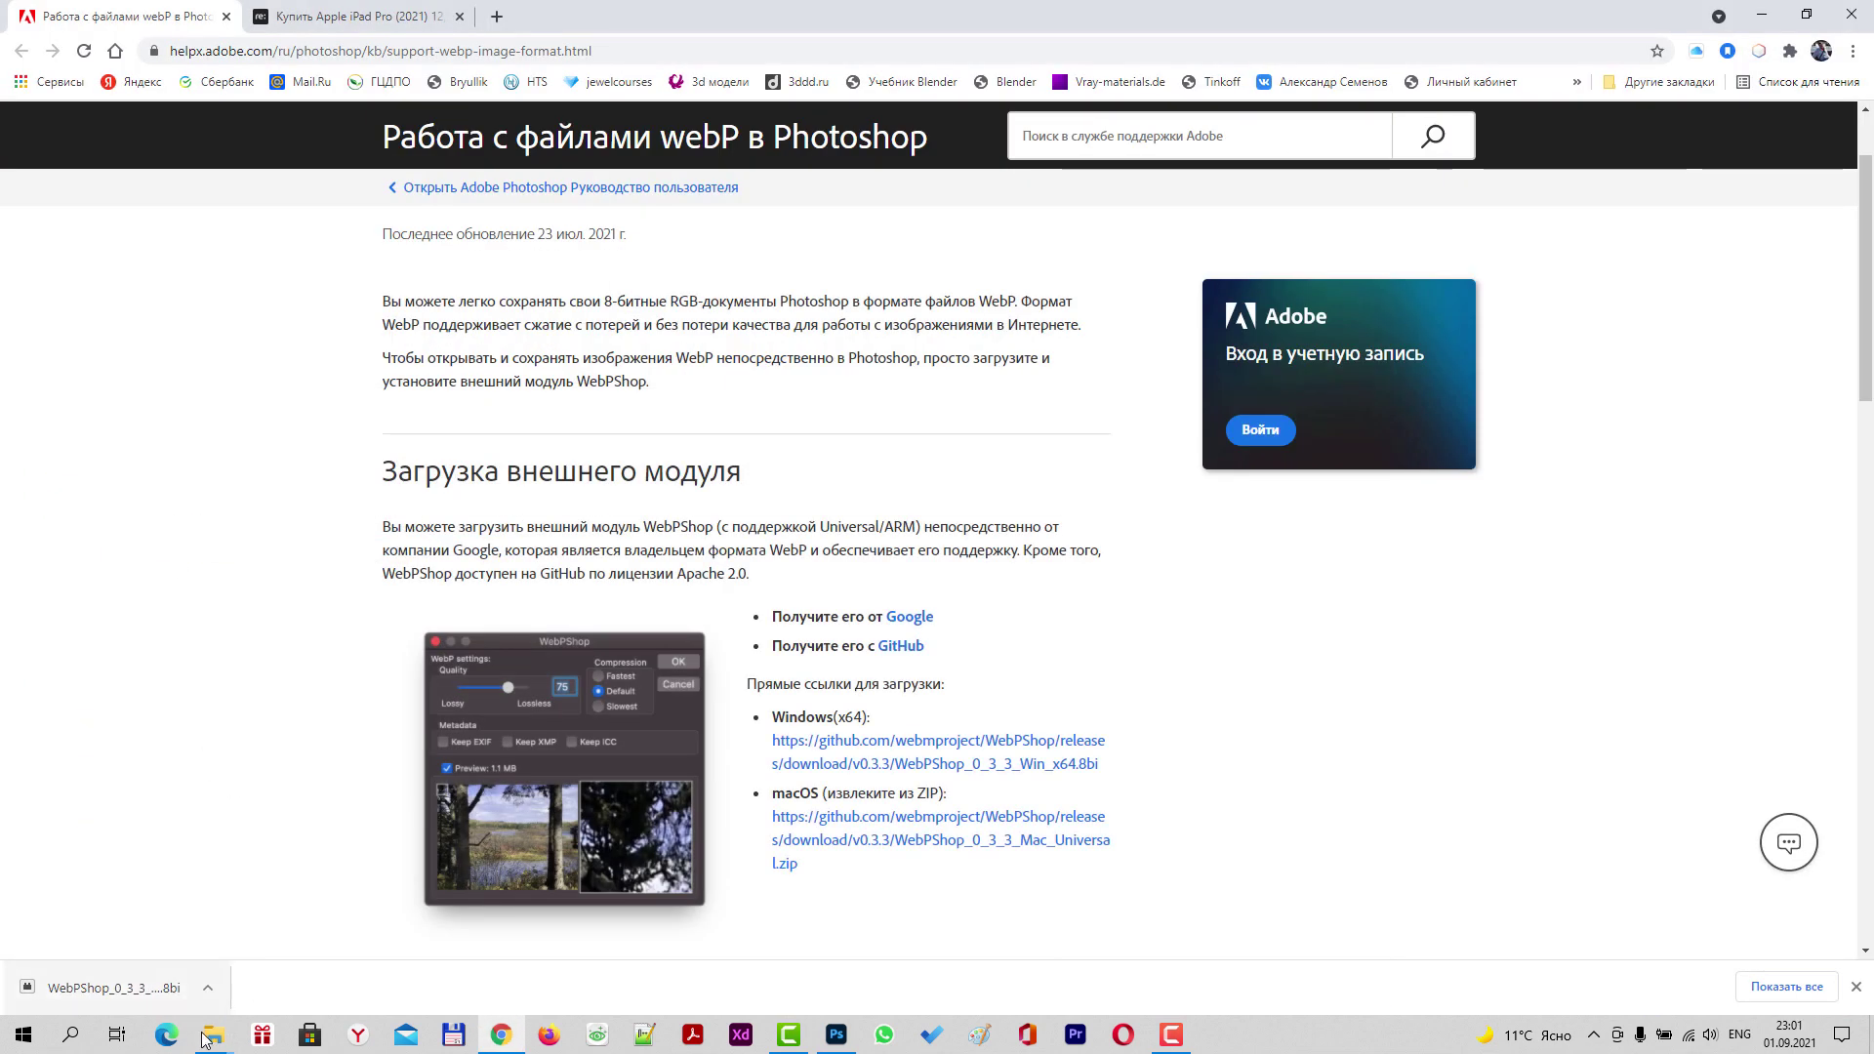
# Paste WebPShop into C: › Program Files › Common Files › Adobe › Plug-Ins › CC › File Formats as admin.
pyautogui.click(161, 984)
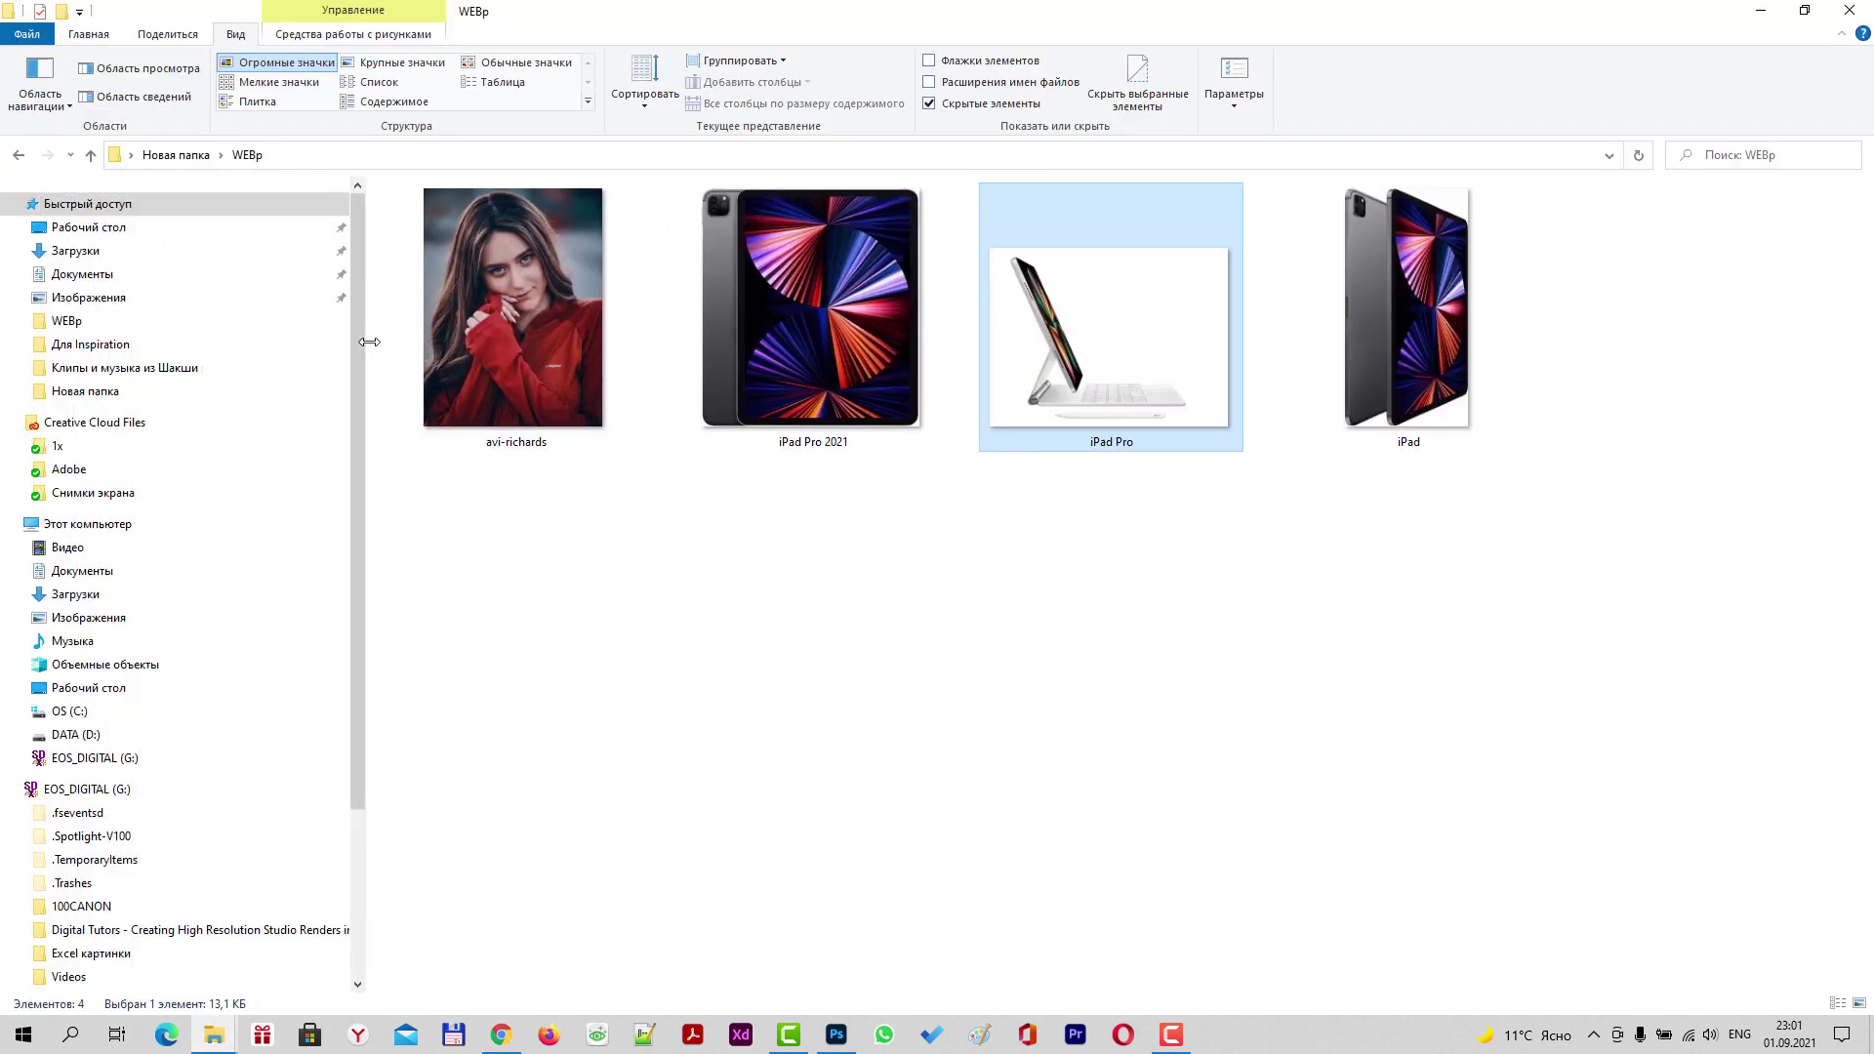
pyautogui.click(70, 711)
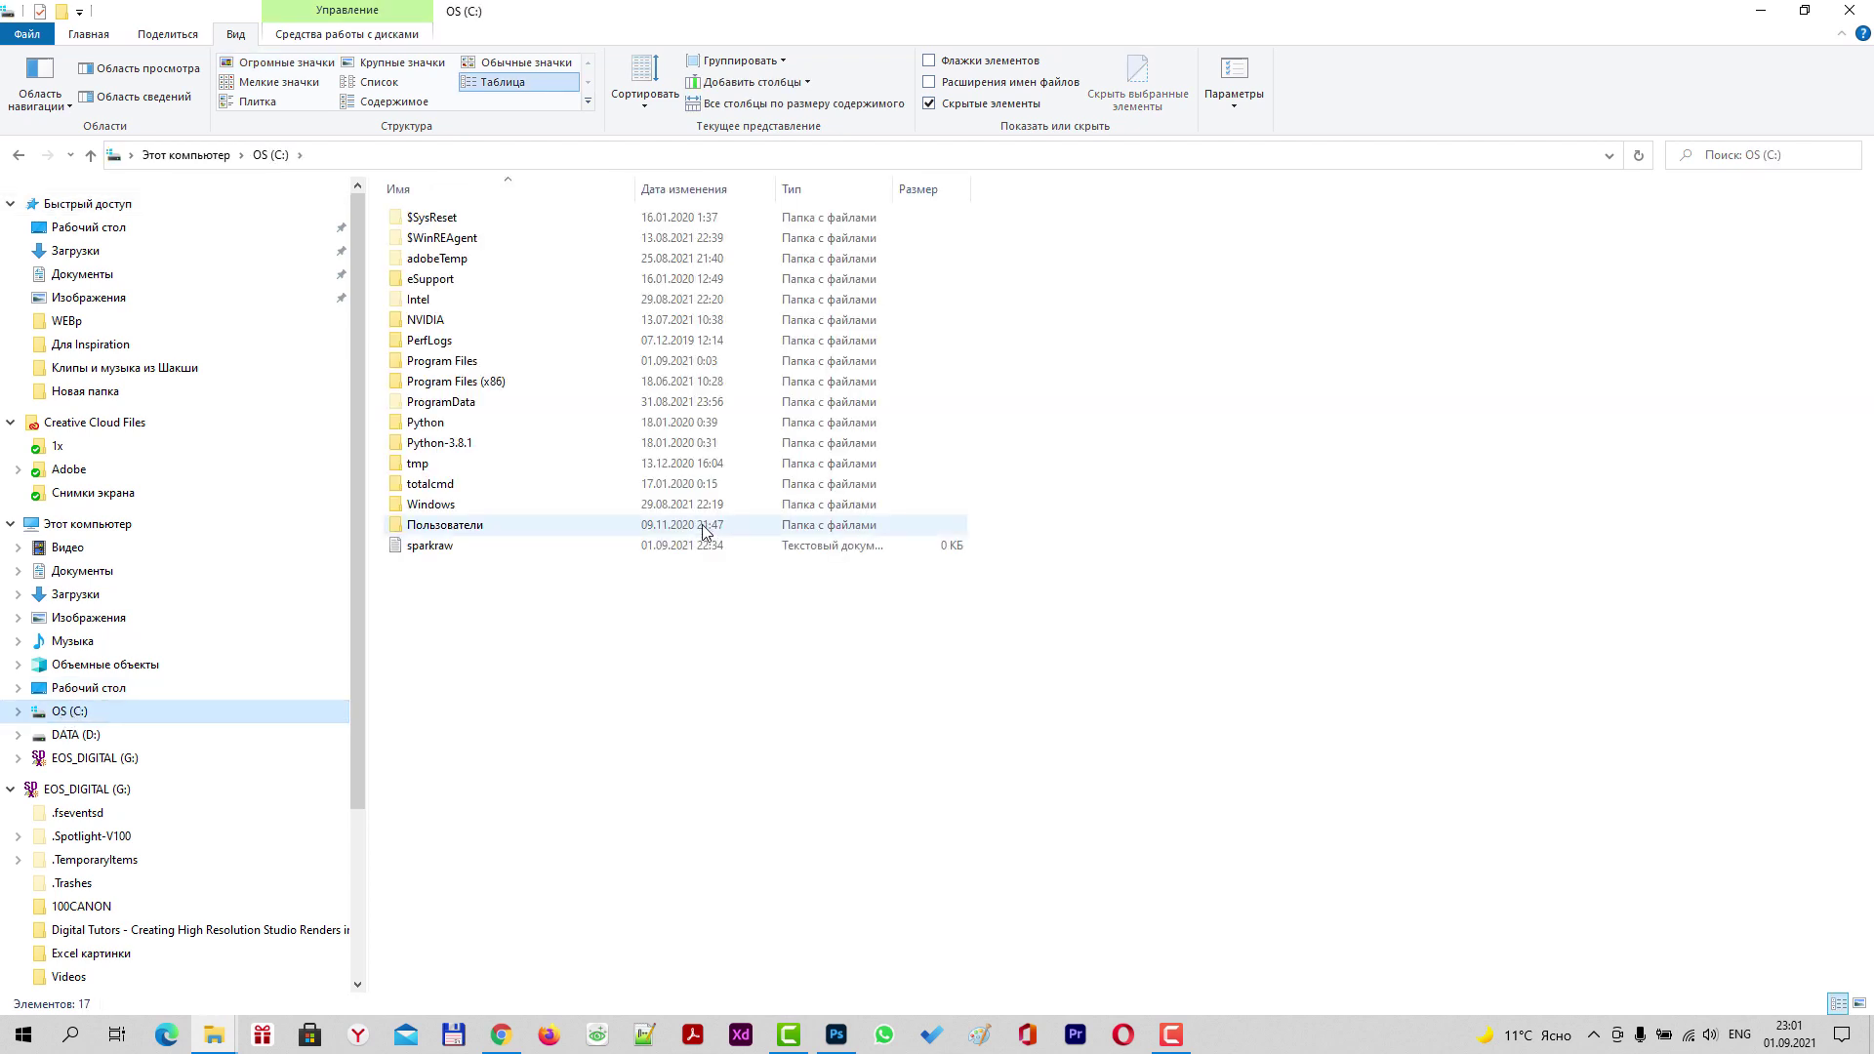
pyautogui.doubleClick(441, 363)
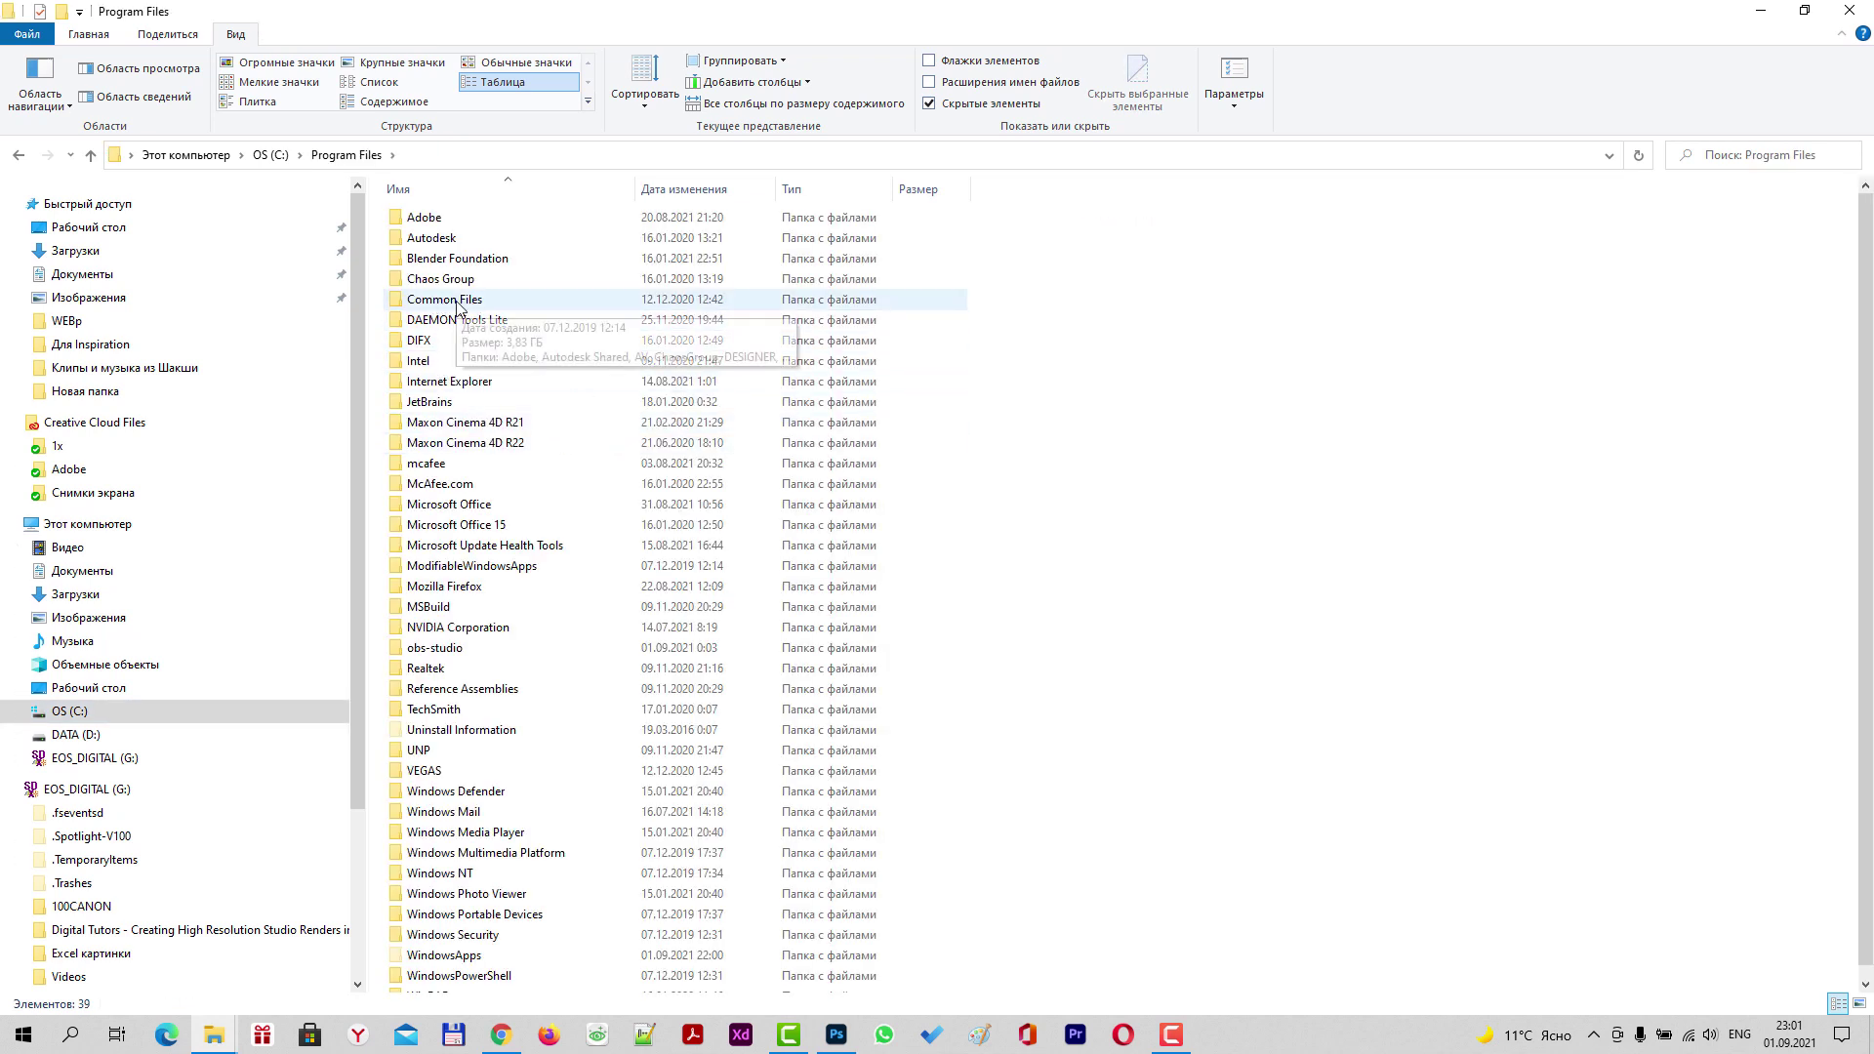
pyautogui.doubleClick(457, 303)
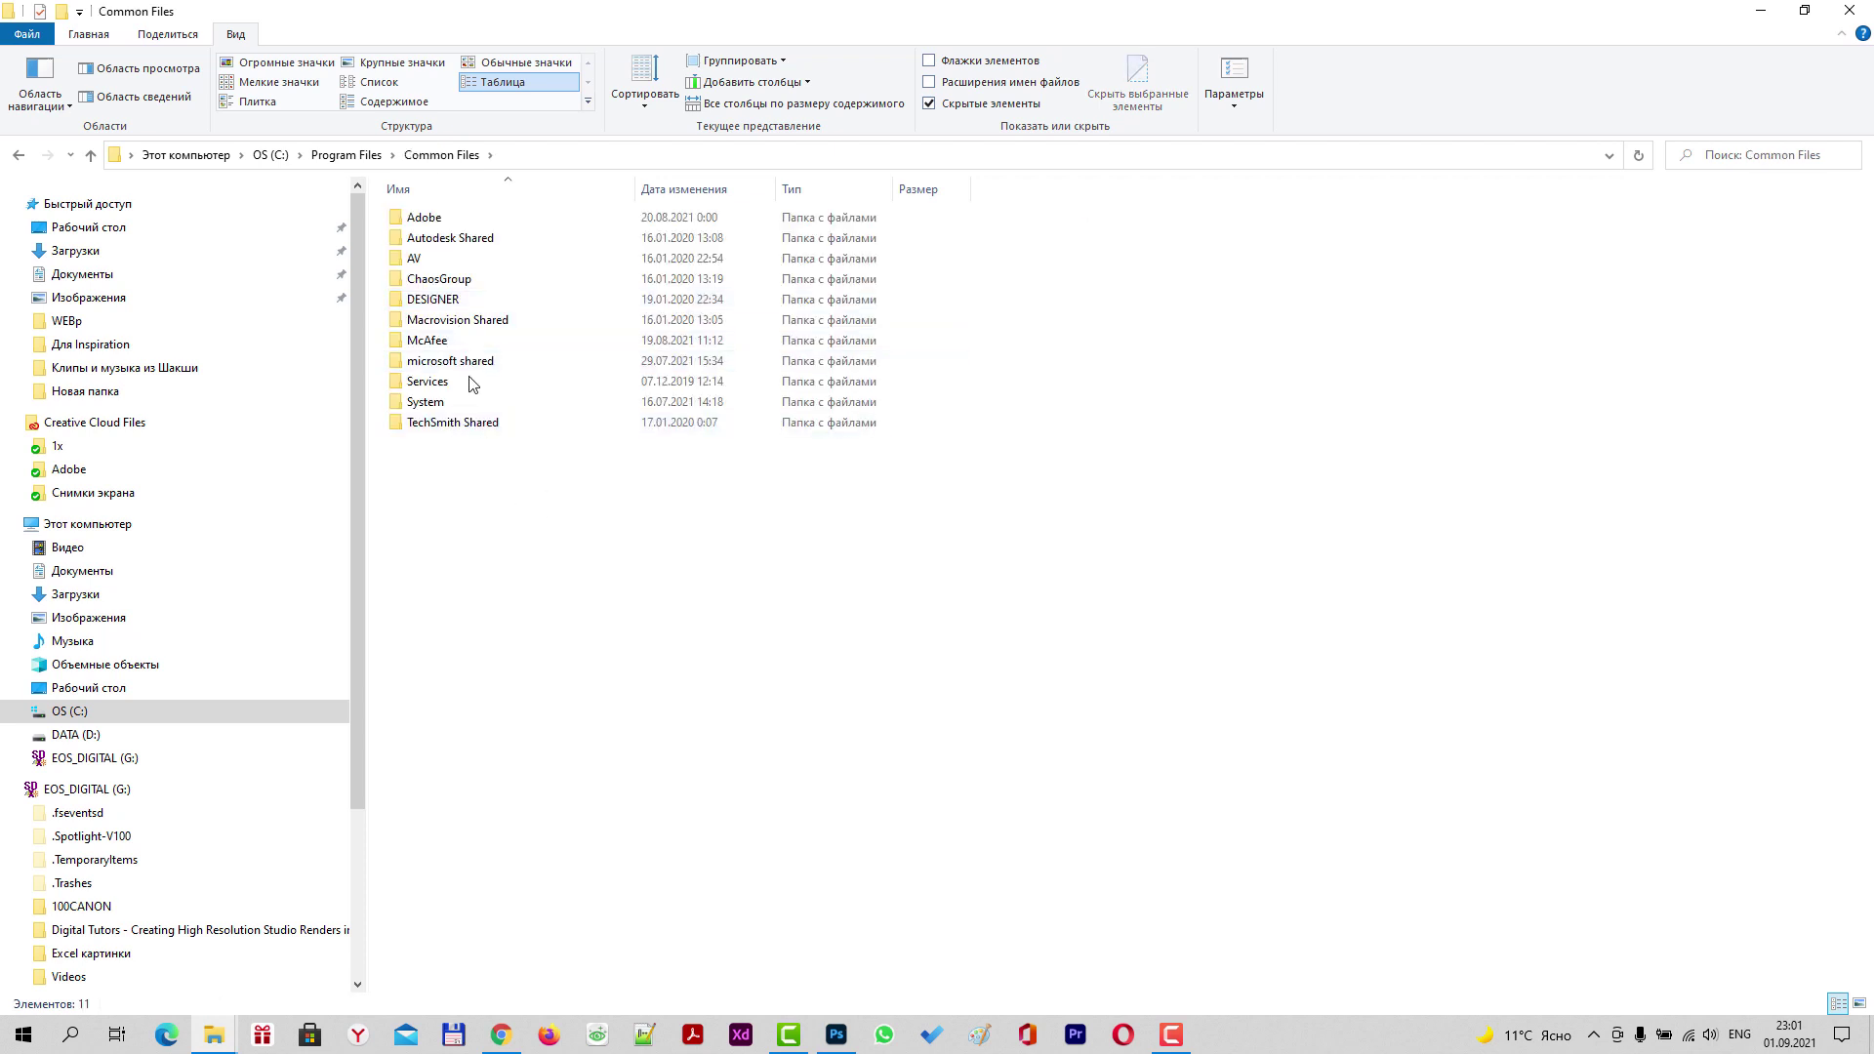
pyautogui.doubleClick(434, 217)
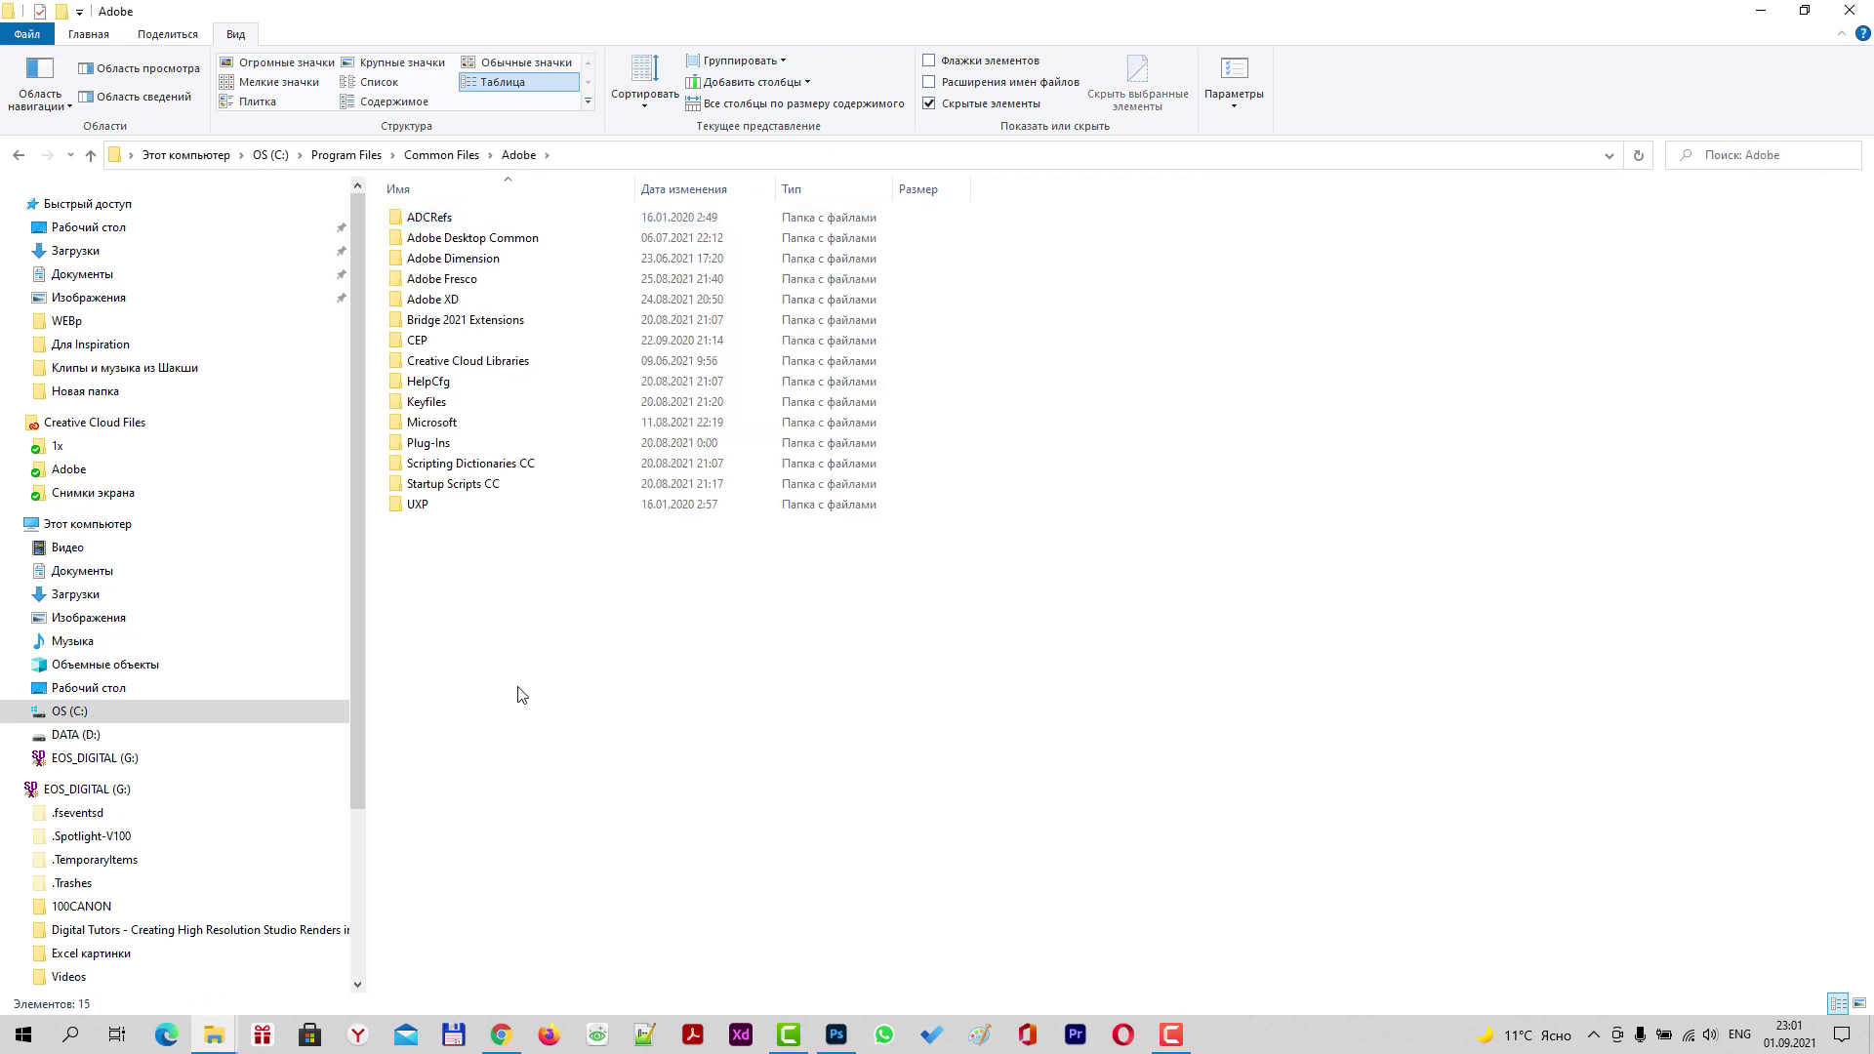
pyautogui.doubleClick(431, 444)
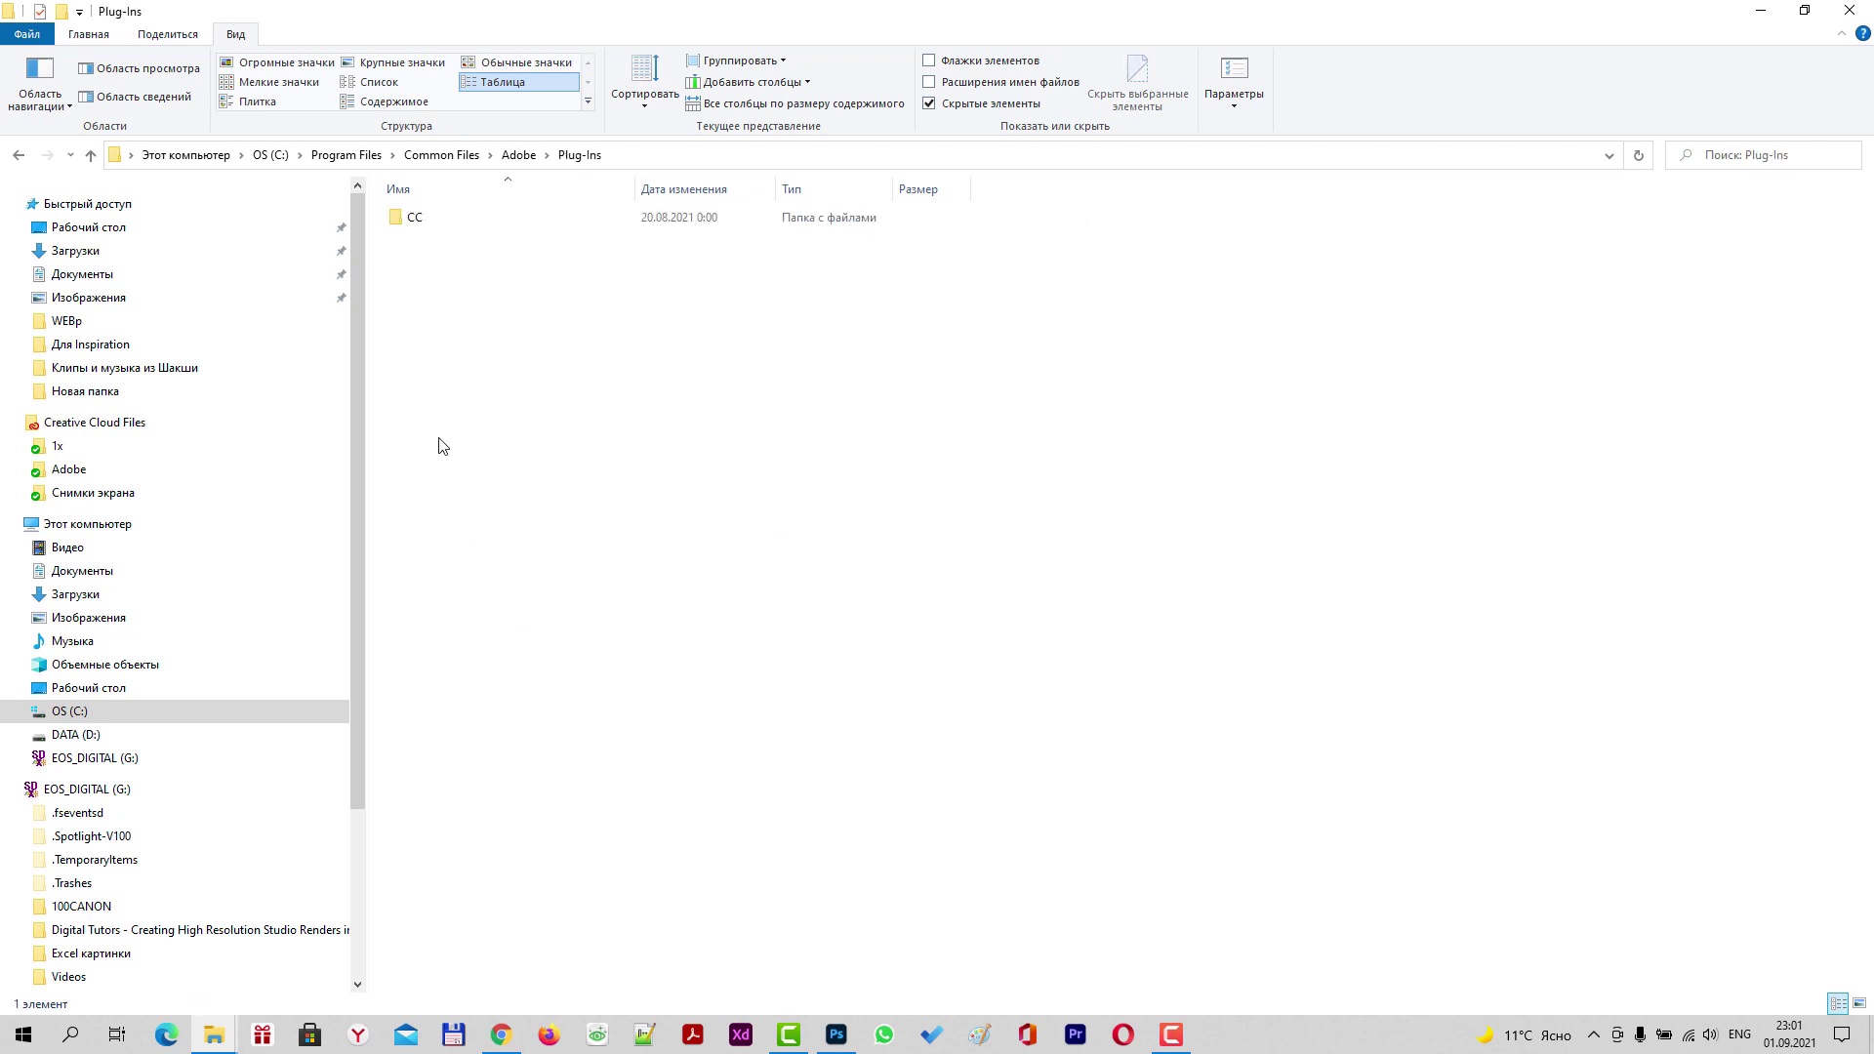
pyautogui.doubleClick(409, 217)
pyautogui.doubleClick(418, 219)
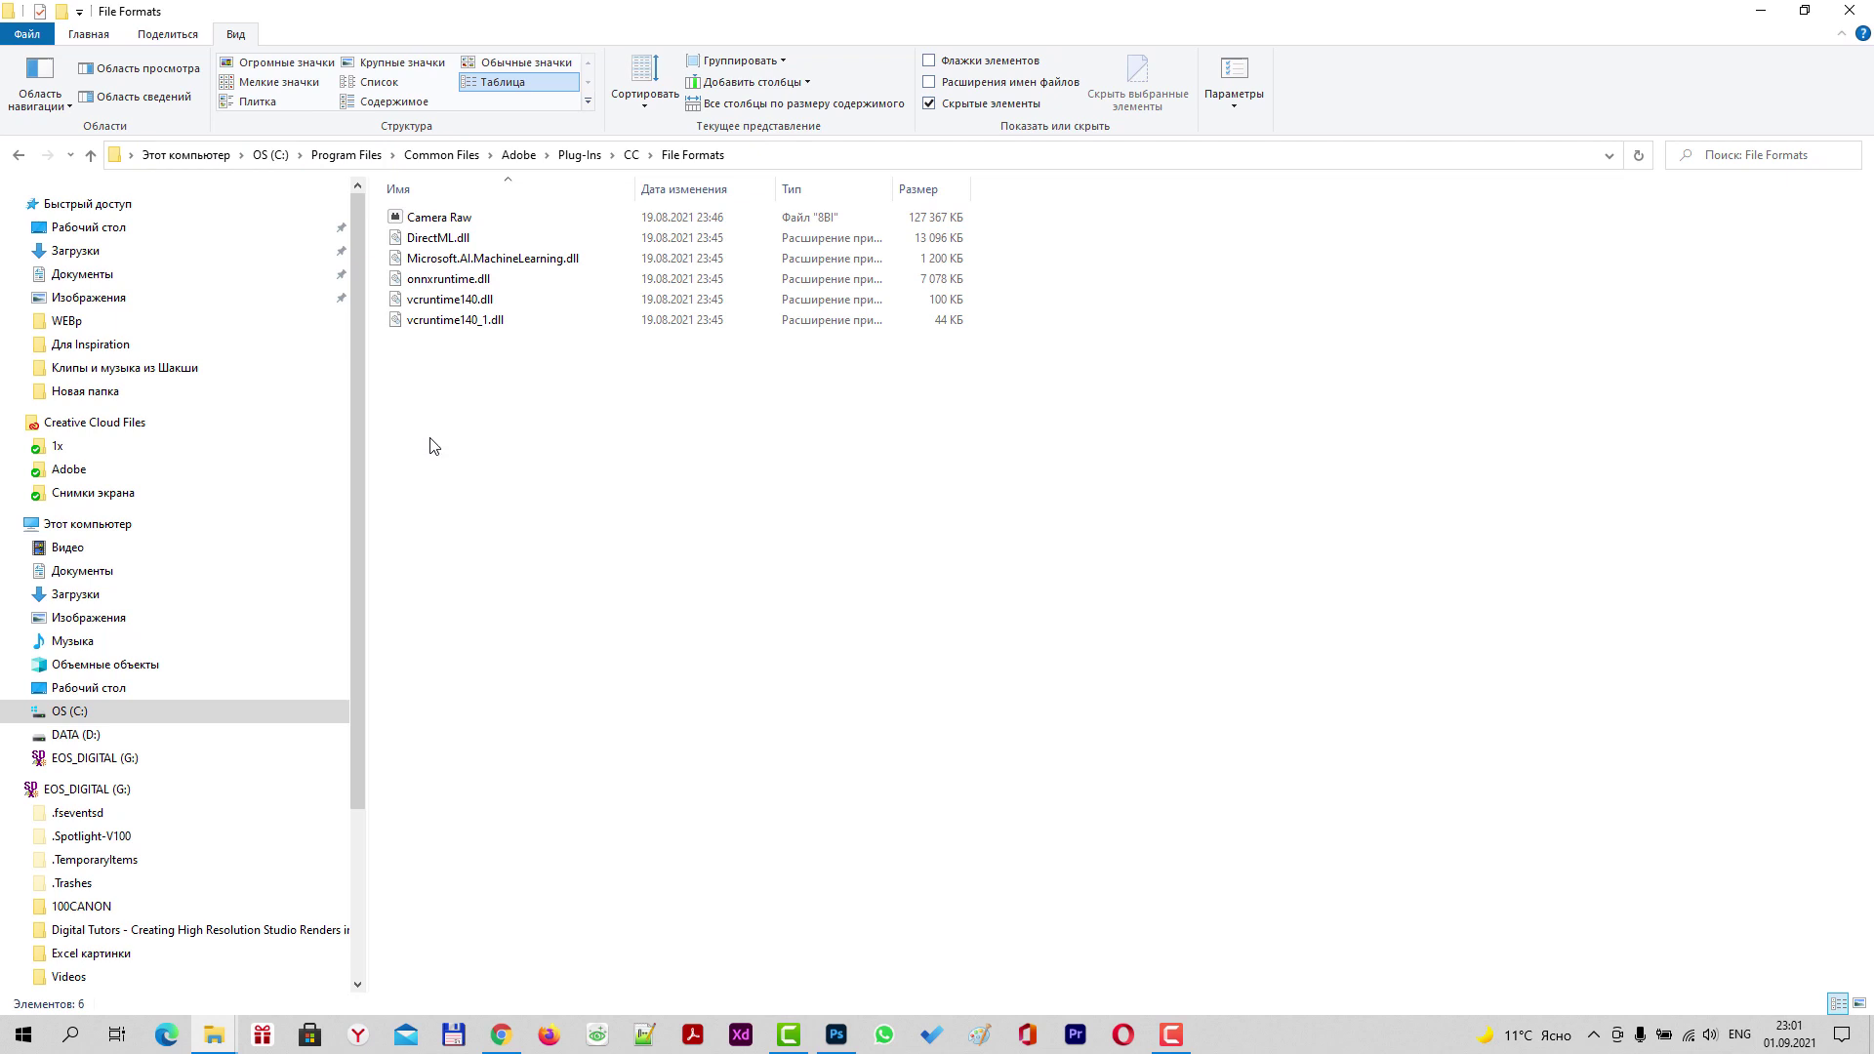
pyautogui.hotkey('ctrl', 'v')
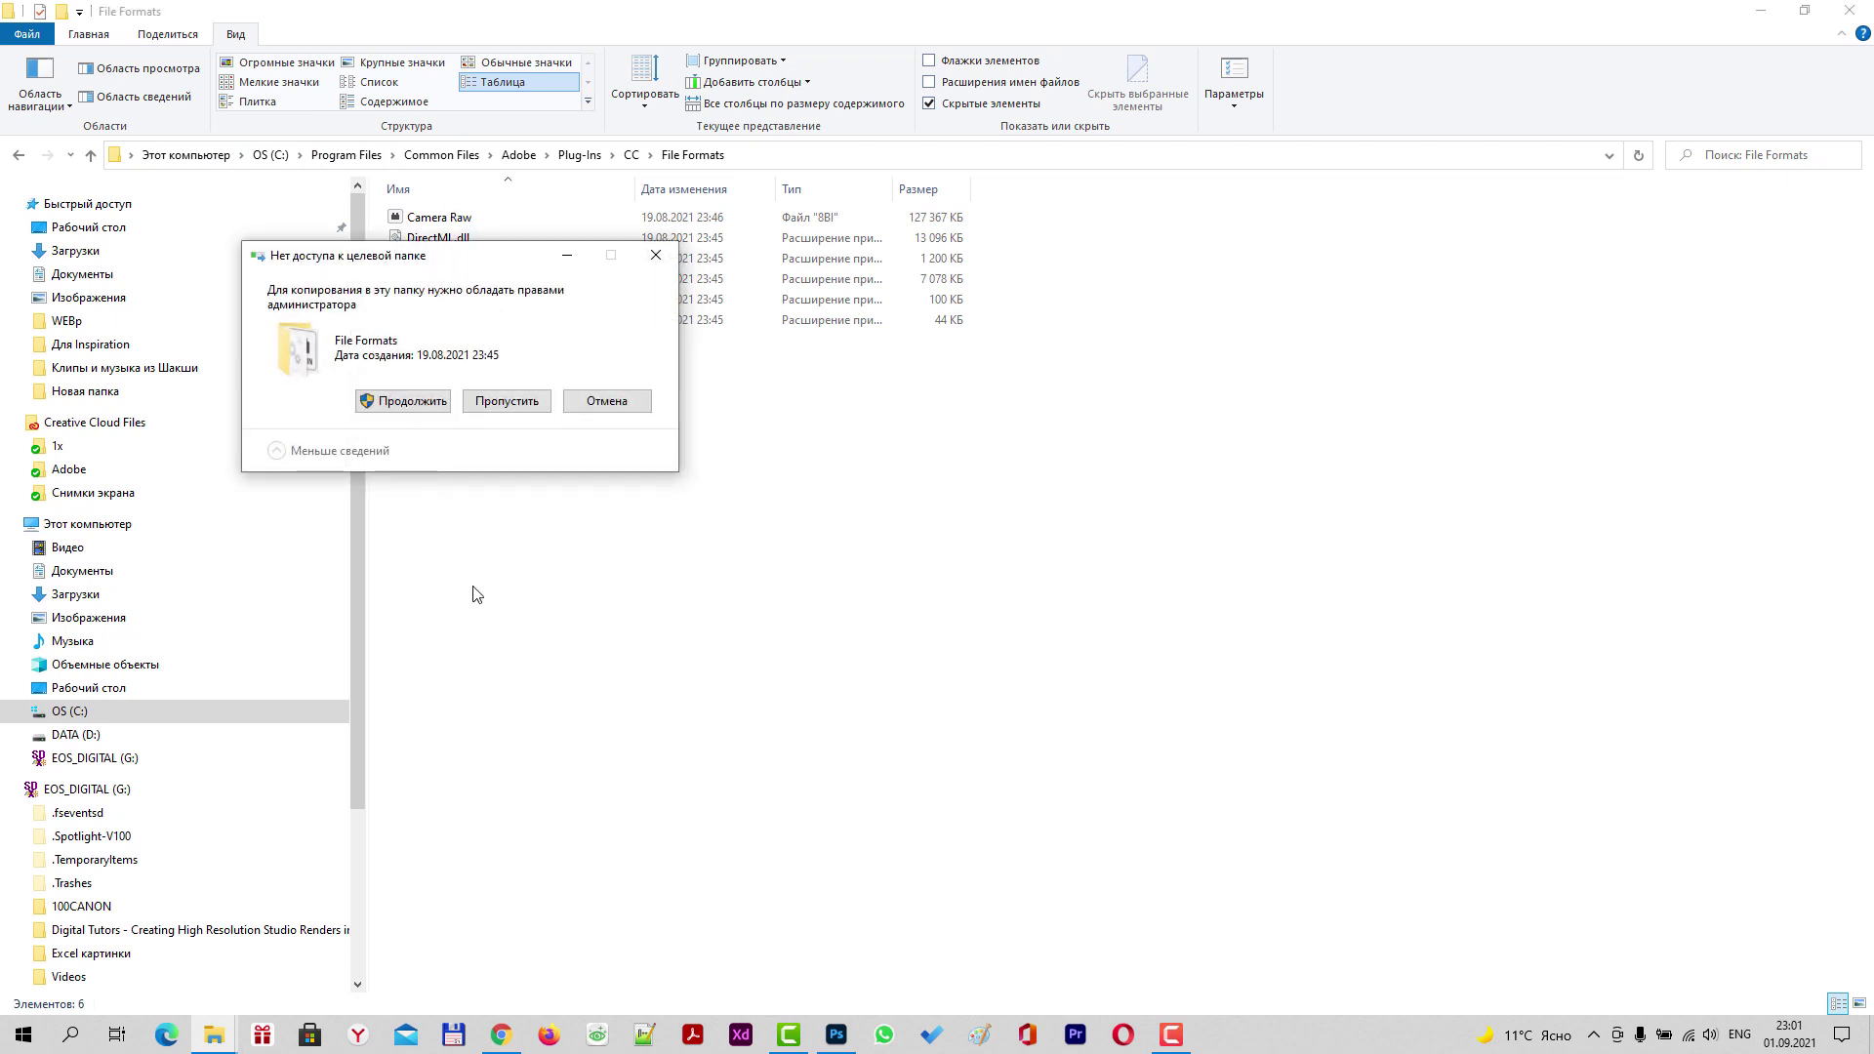
pyautogui.click(413, 403)
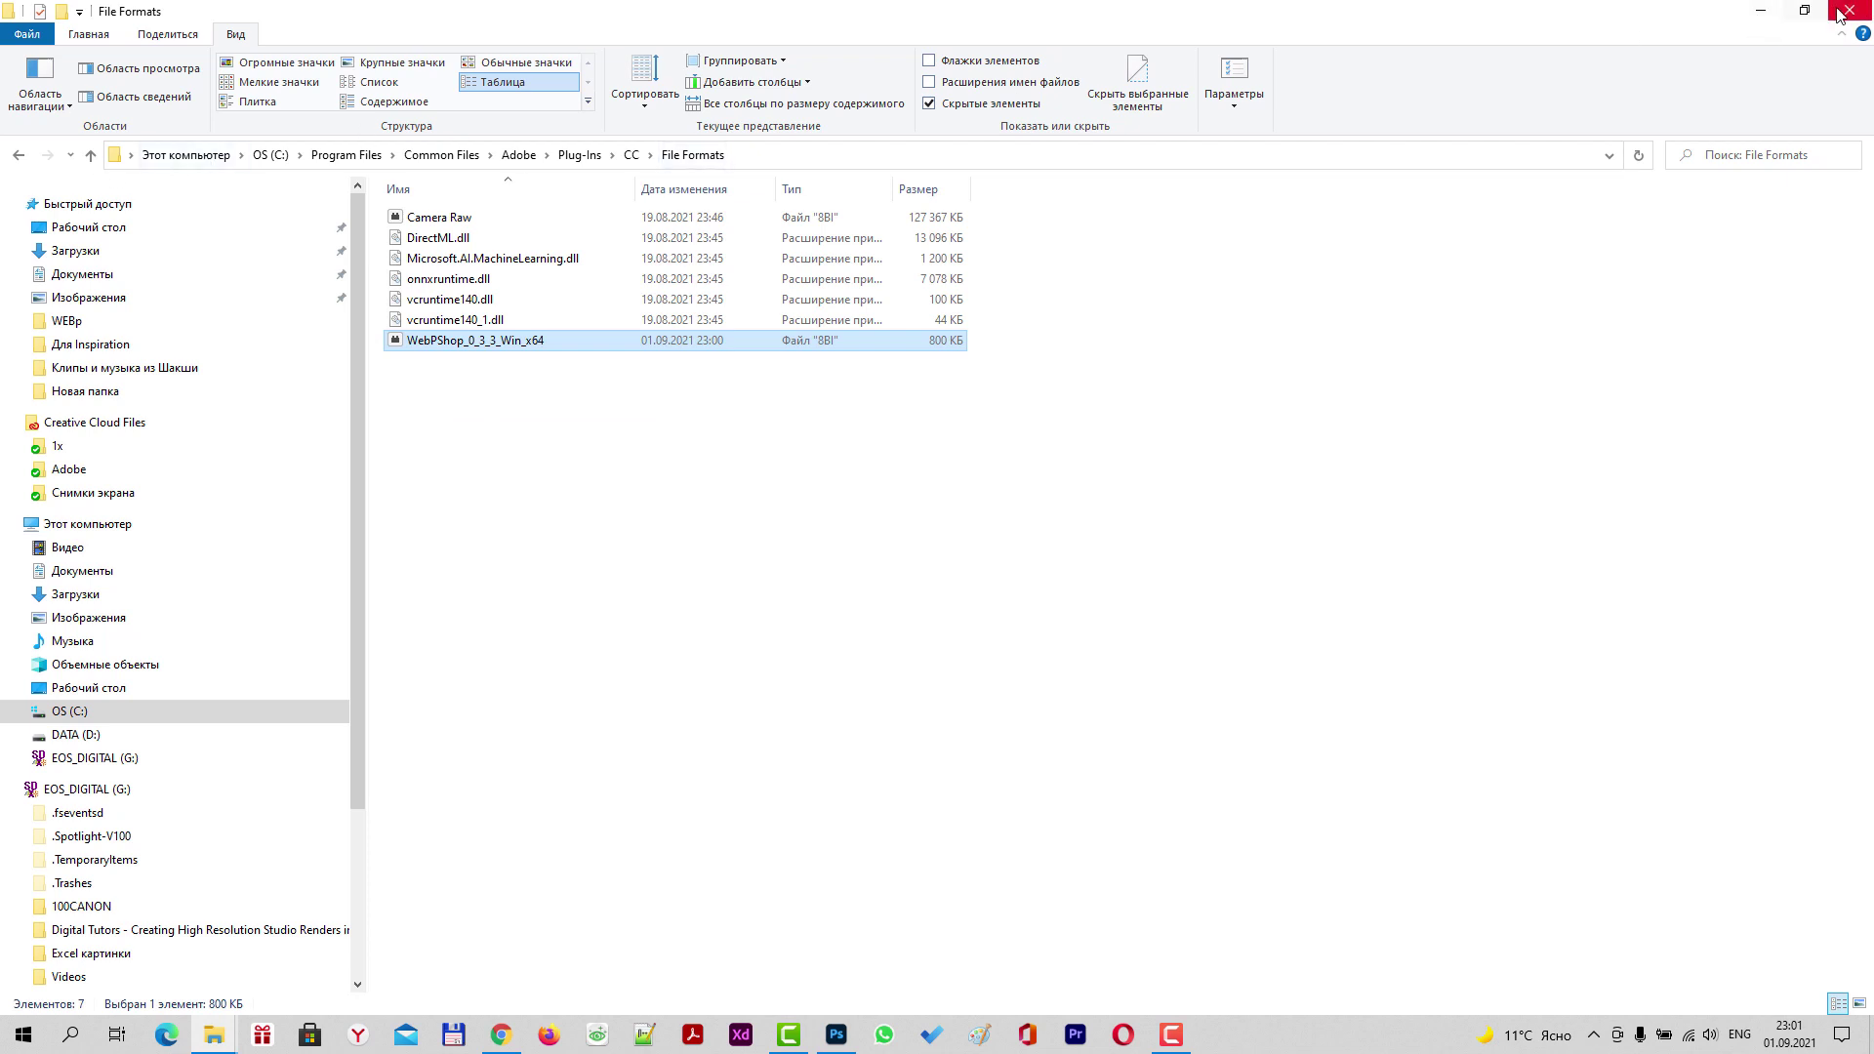
pyautogui.click(1849, 9)
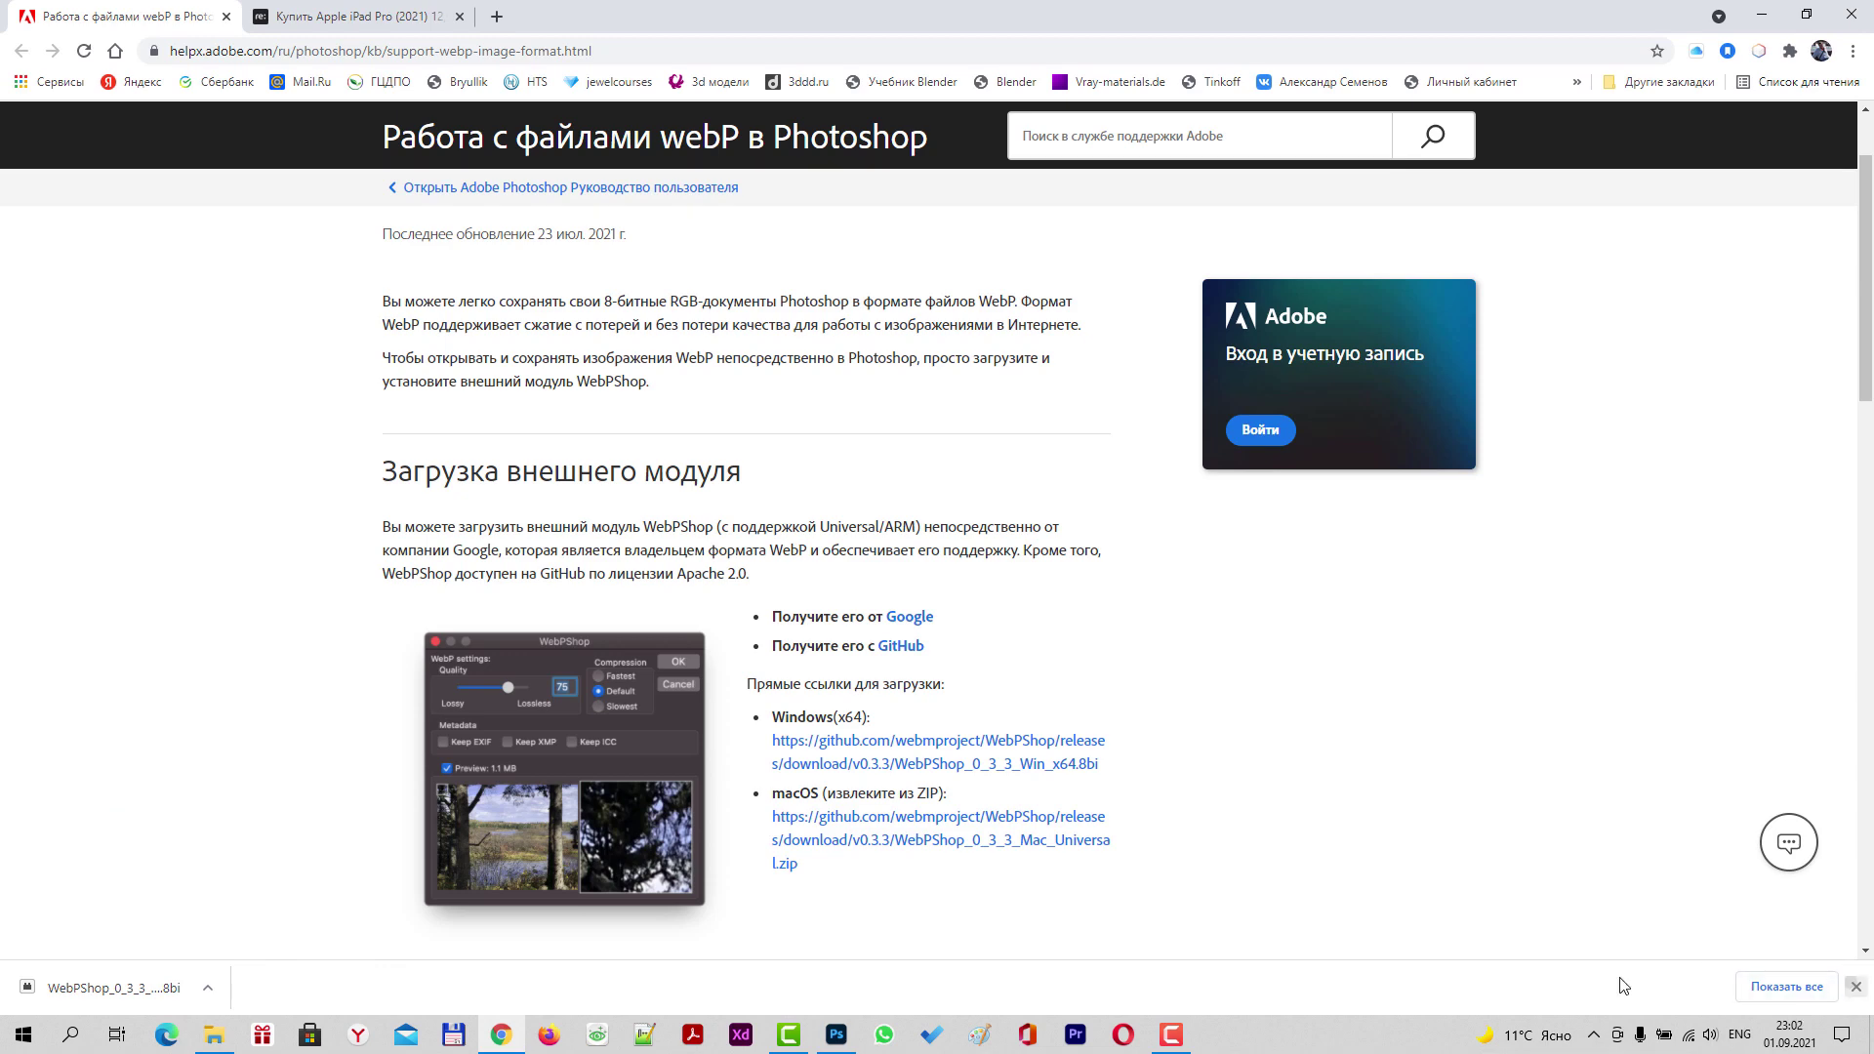
# Dismiss Chrome's download bar, then close and relaunch Photoshop.
pyautogui.click(1855, 987)
pyautogui.click(839, 1036)
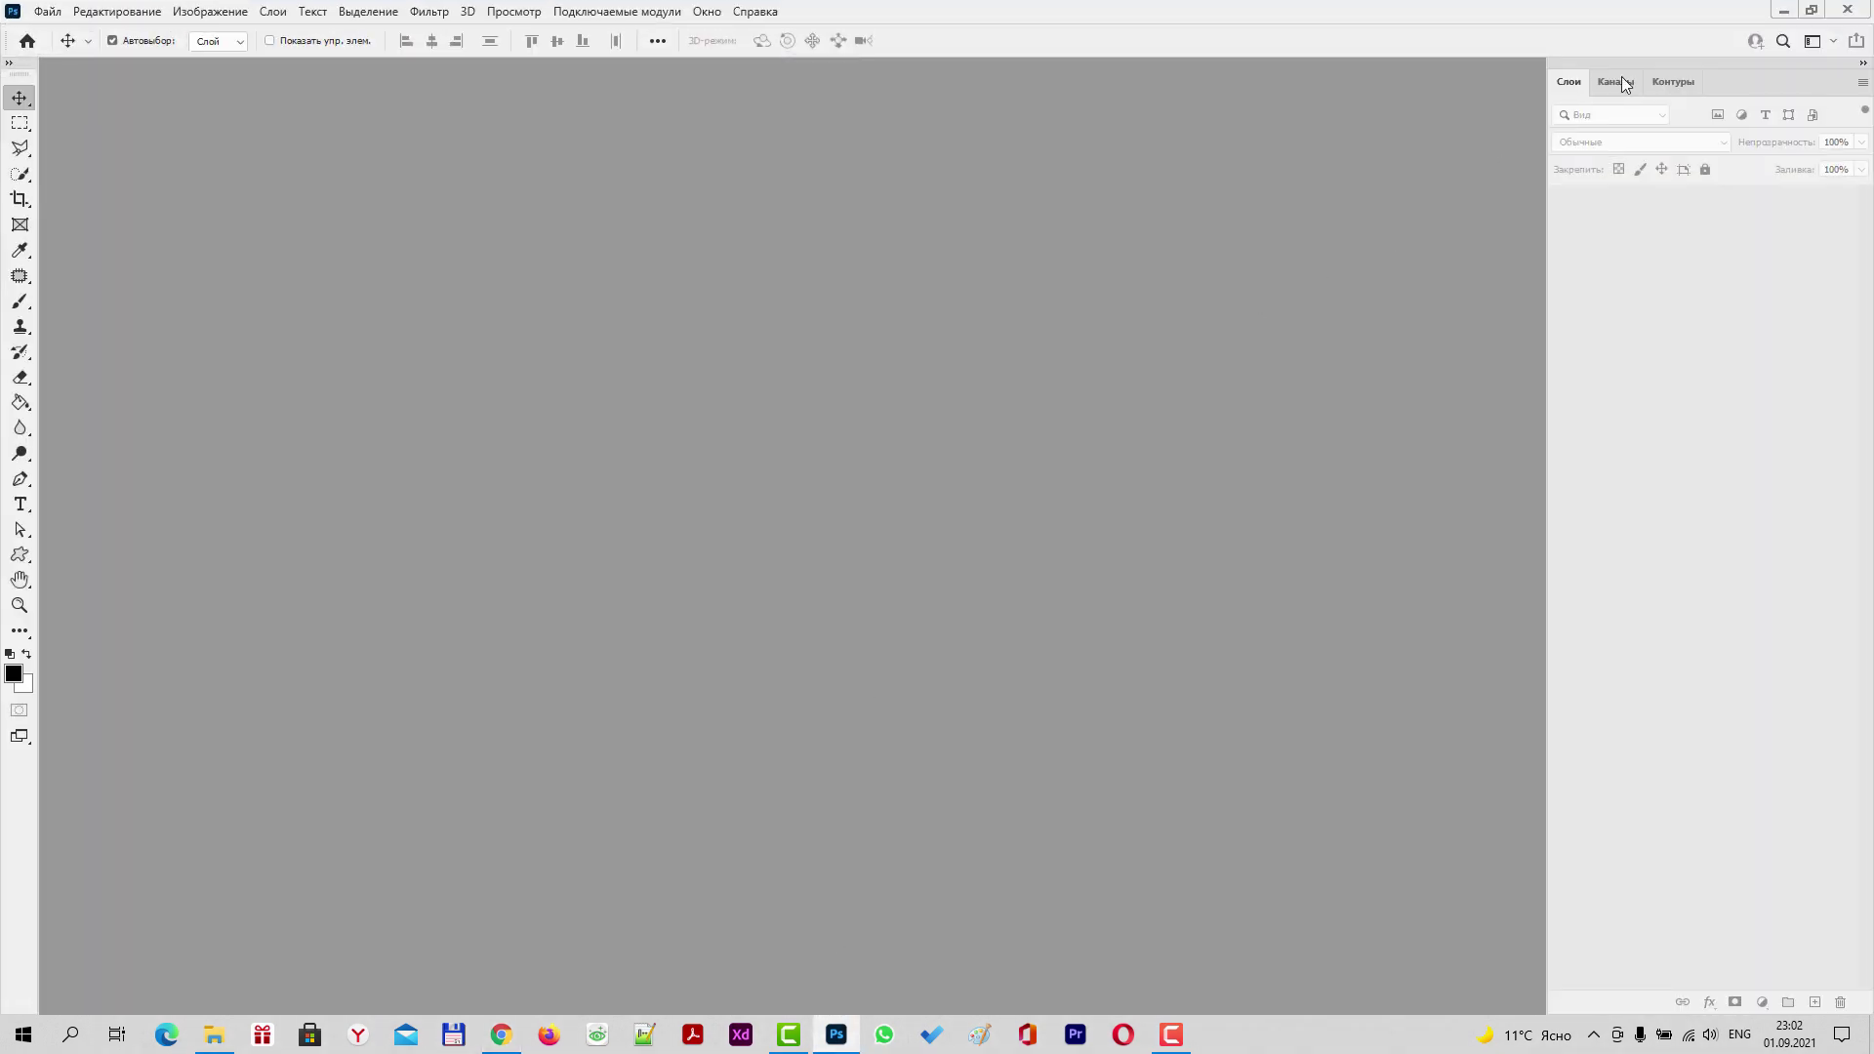
pyautogui.click(1848, 11)
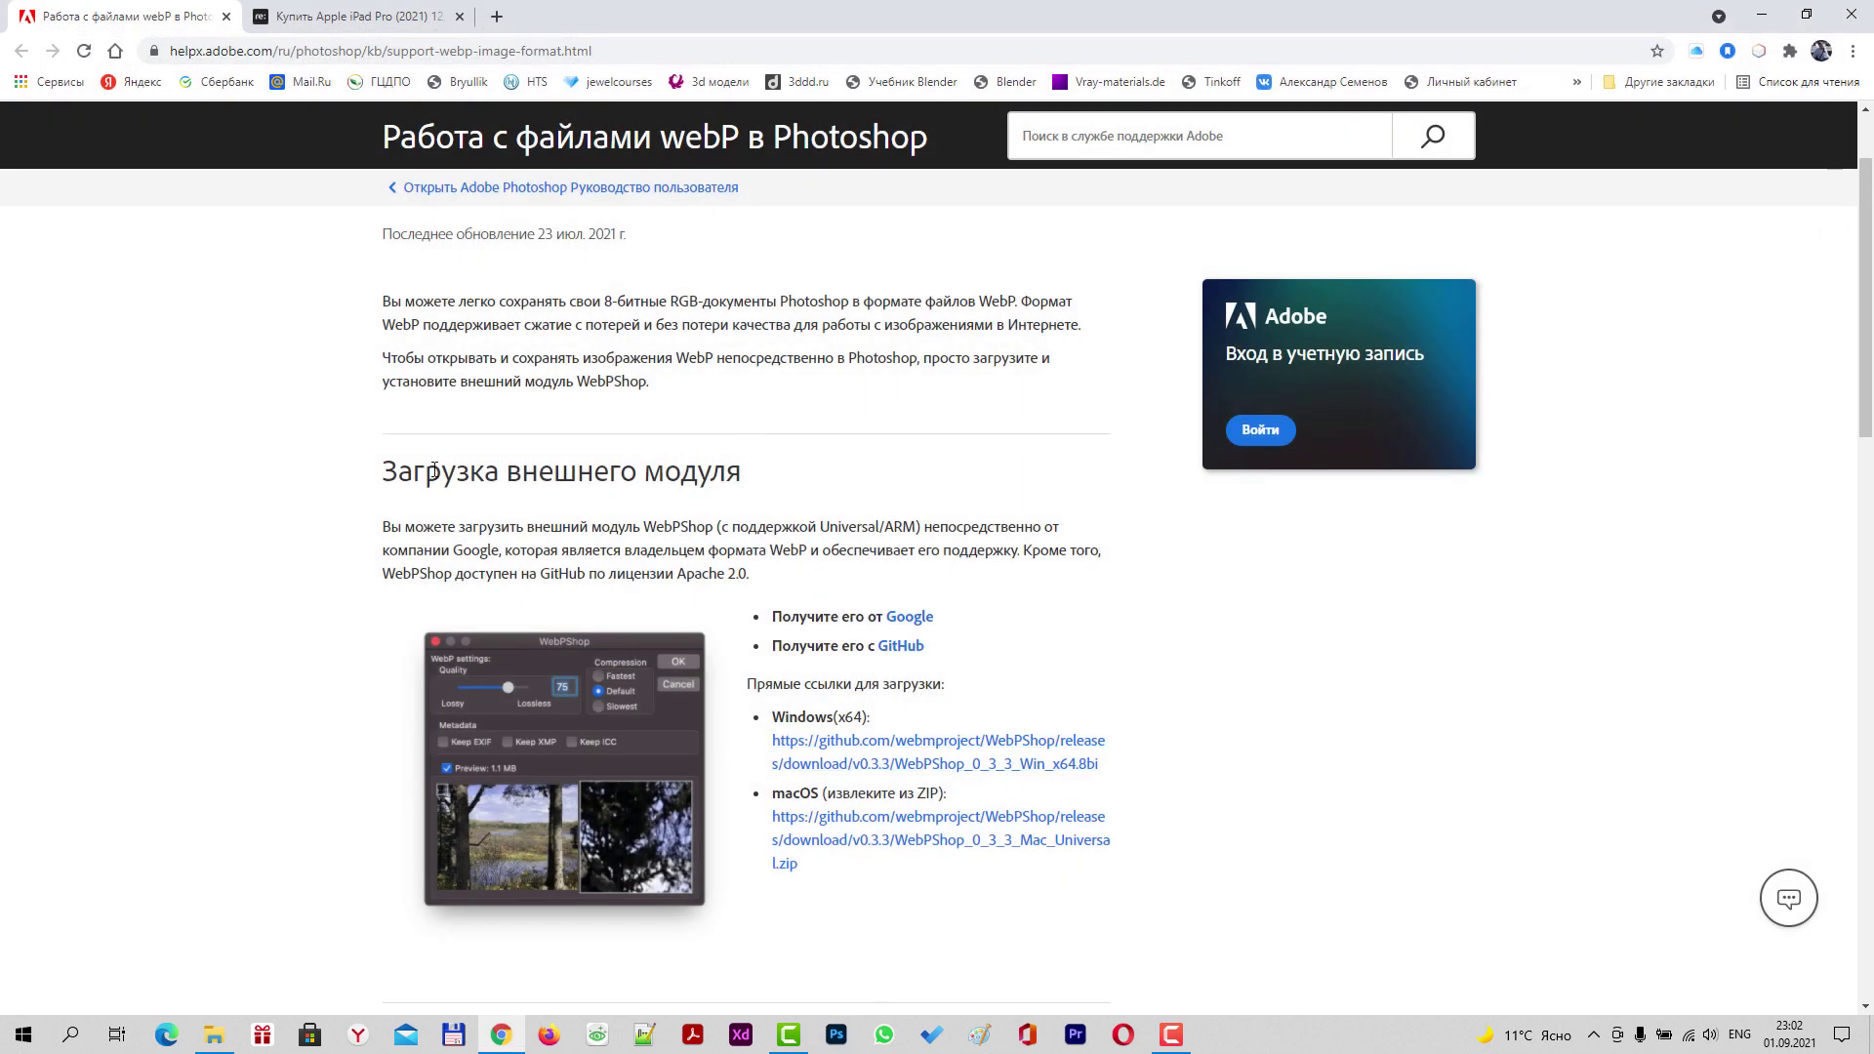
pyautogui.click(841, 1040)
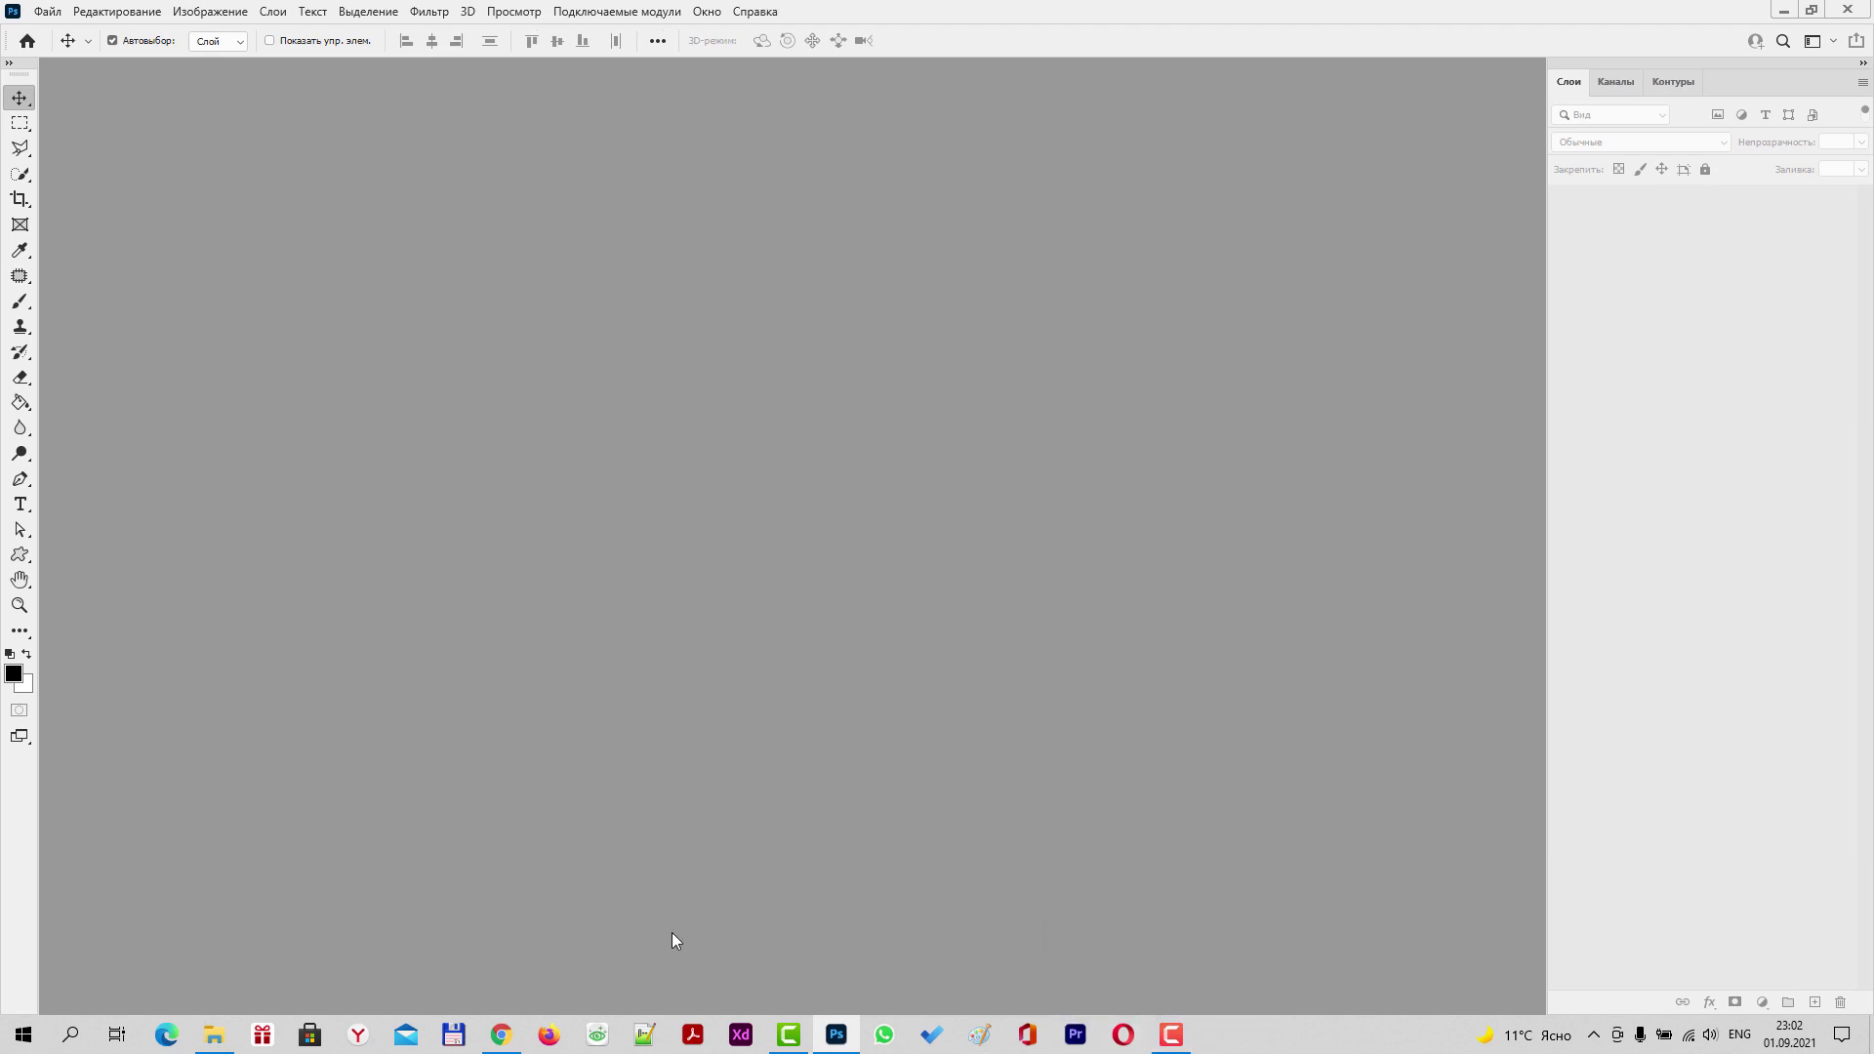
# Open the WEBp folder with the navigation pane hidden and Huge icons view, selecting iPad Pro 2021.
pyautogui.click(212, 1037)
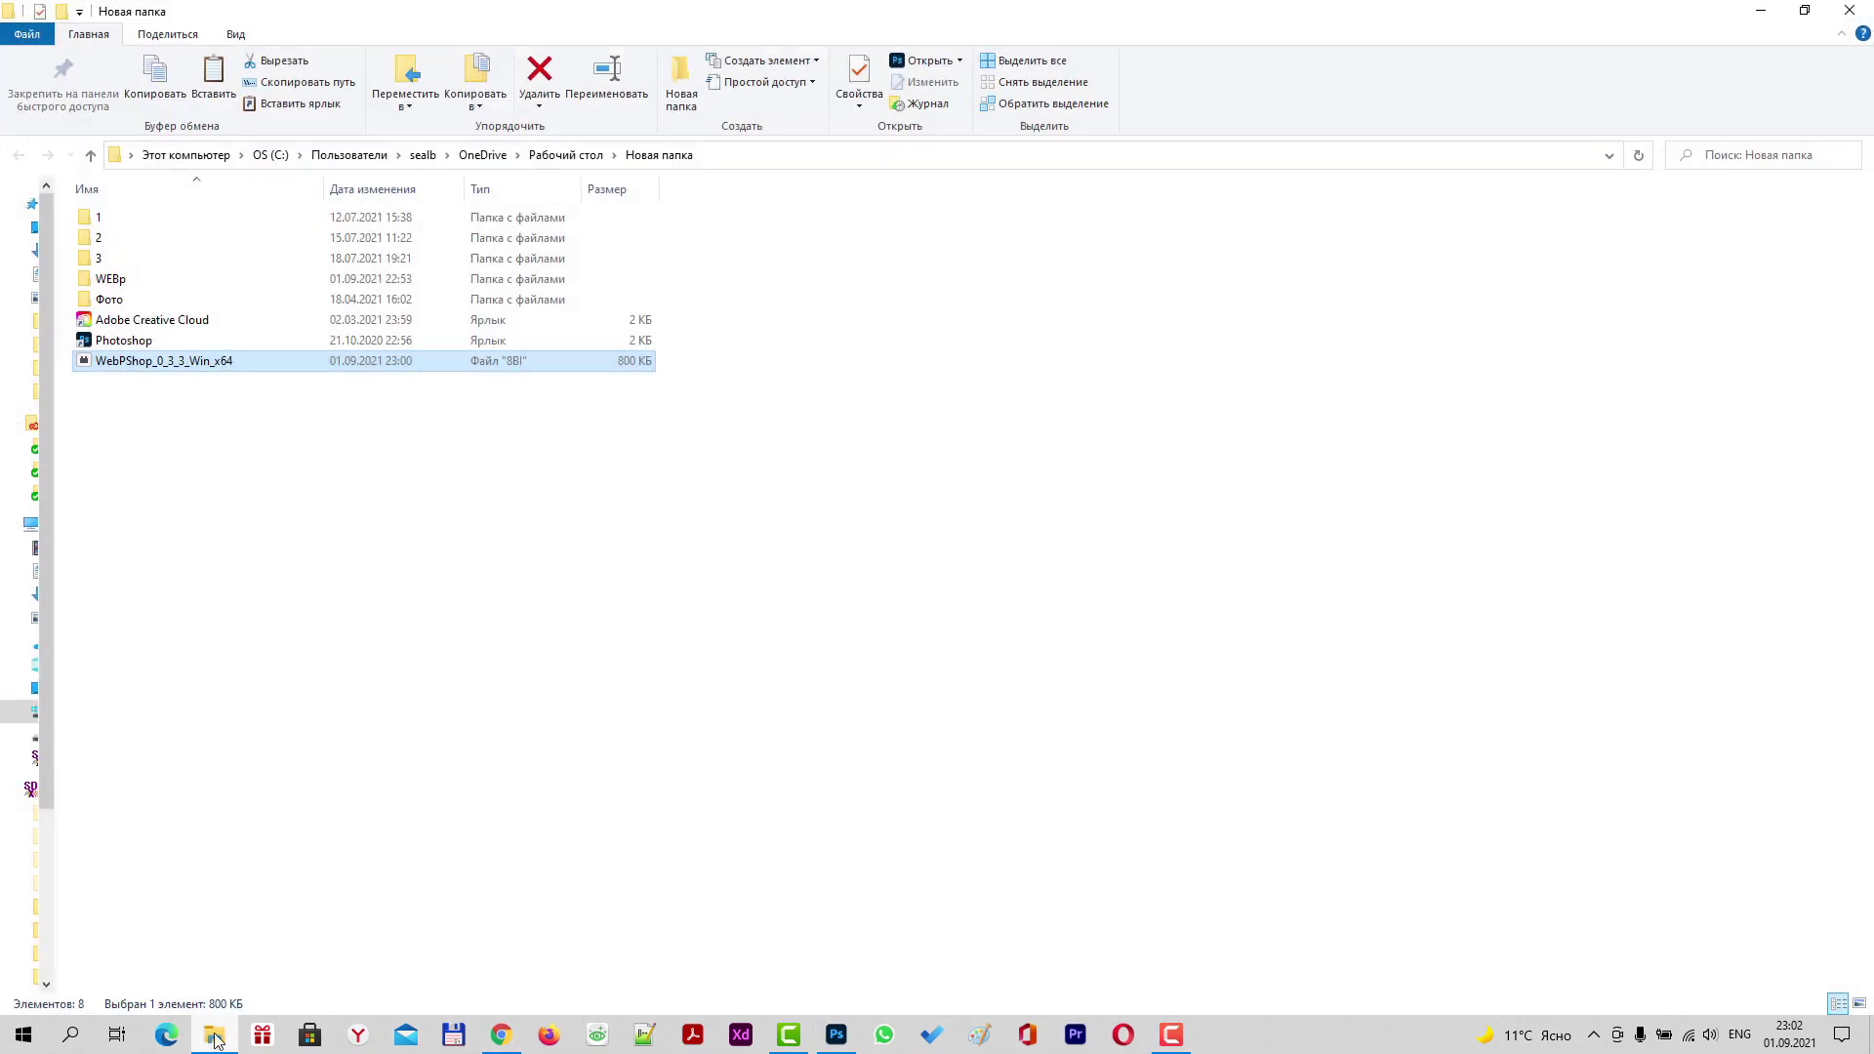
pyautogui.doubleClick(109, 280)
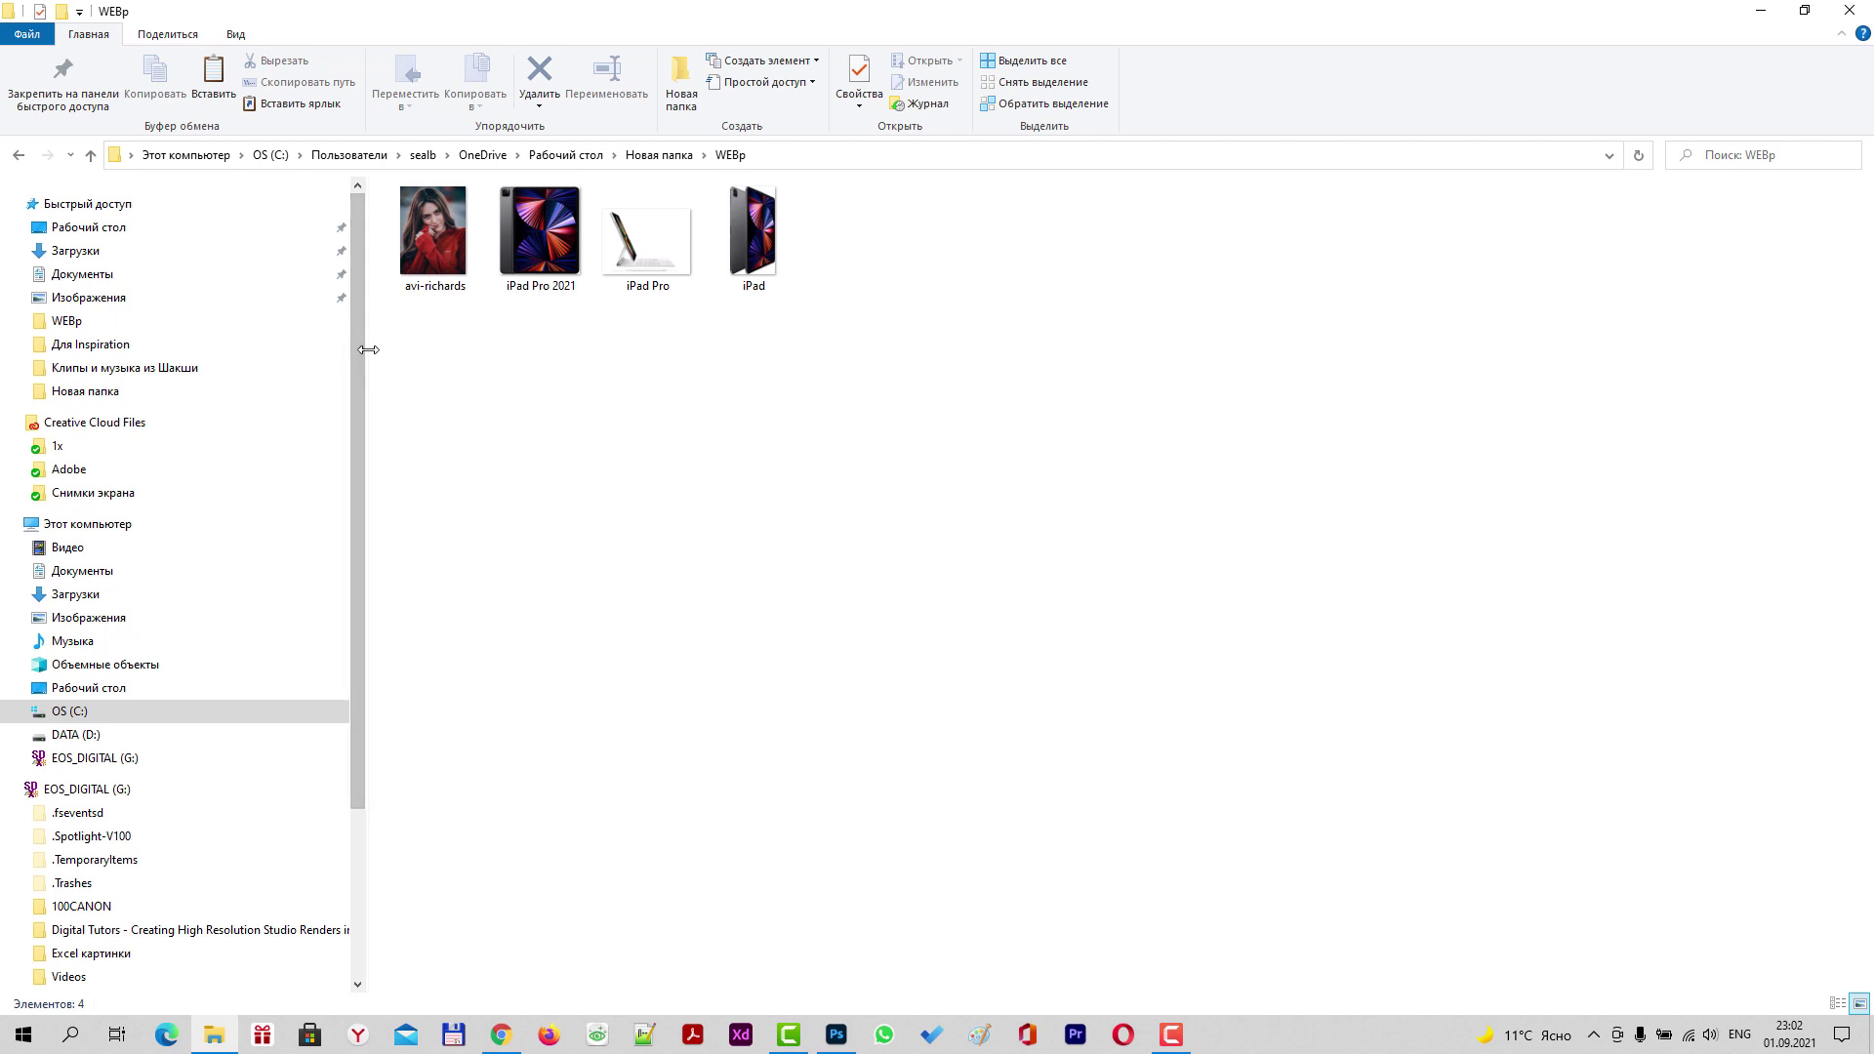
pyautogui.moveTo(365, 351); pyautogui.dragTo(44, 336)
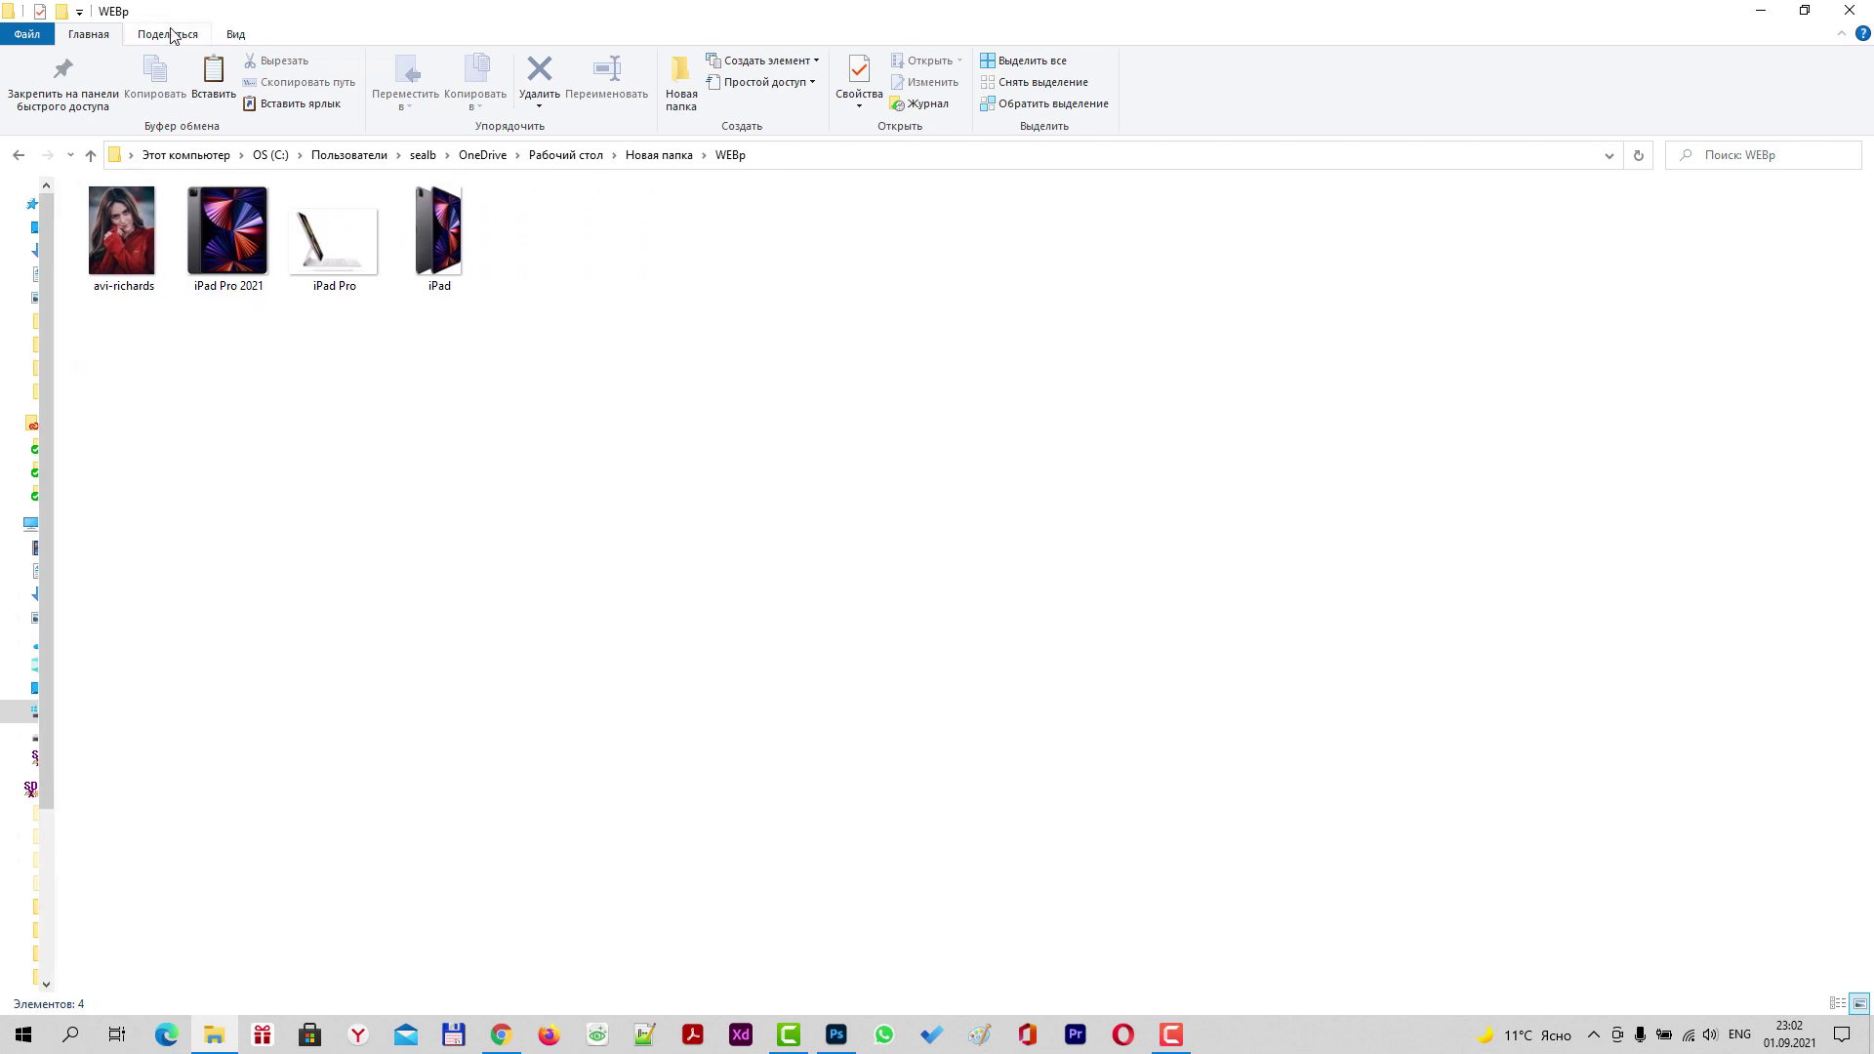
pyautogui.click(235, 34)
pyautogui.click(288, 63)
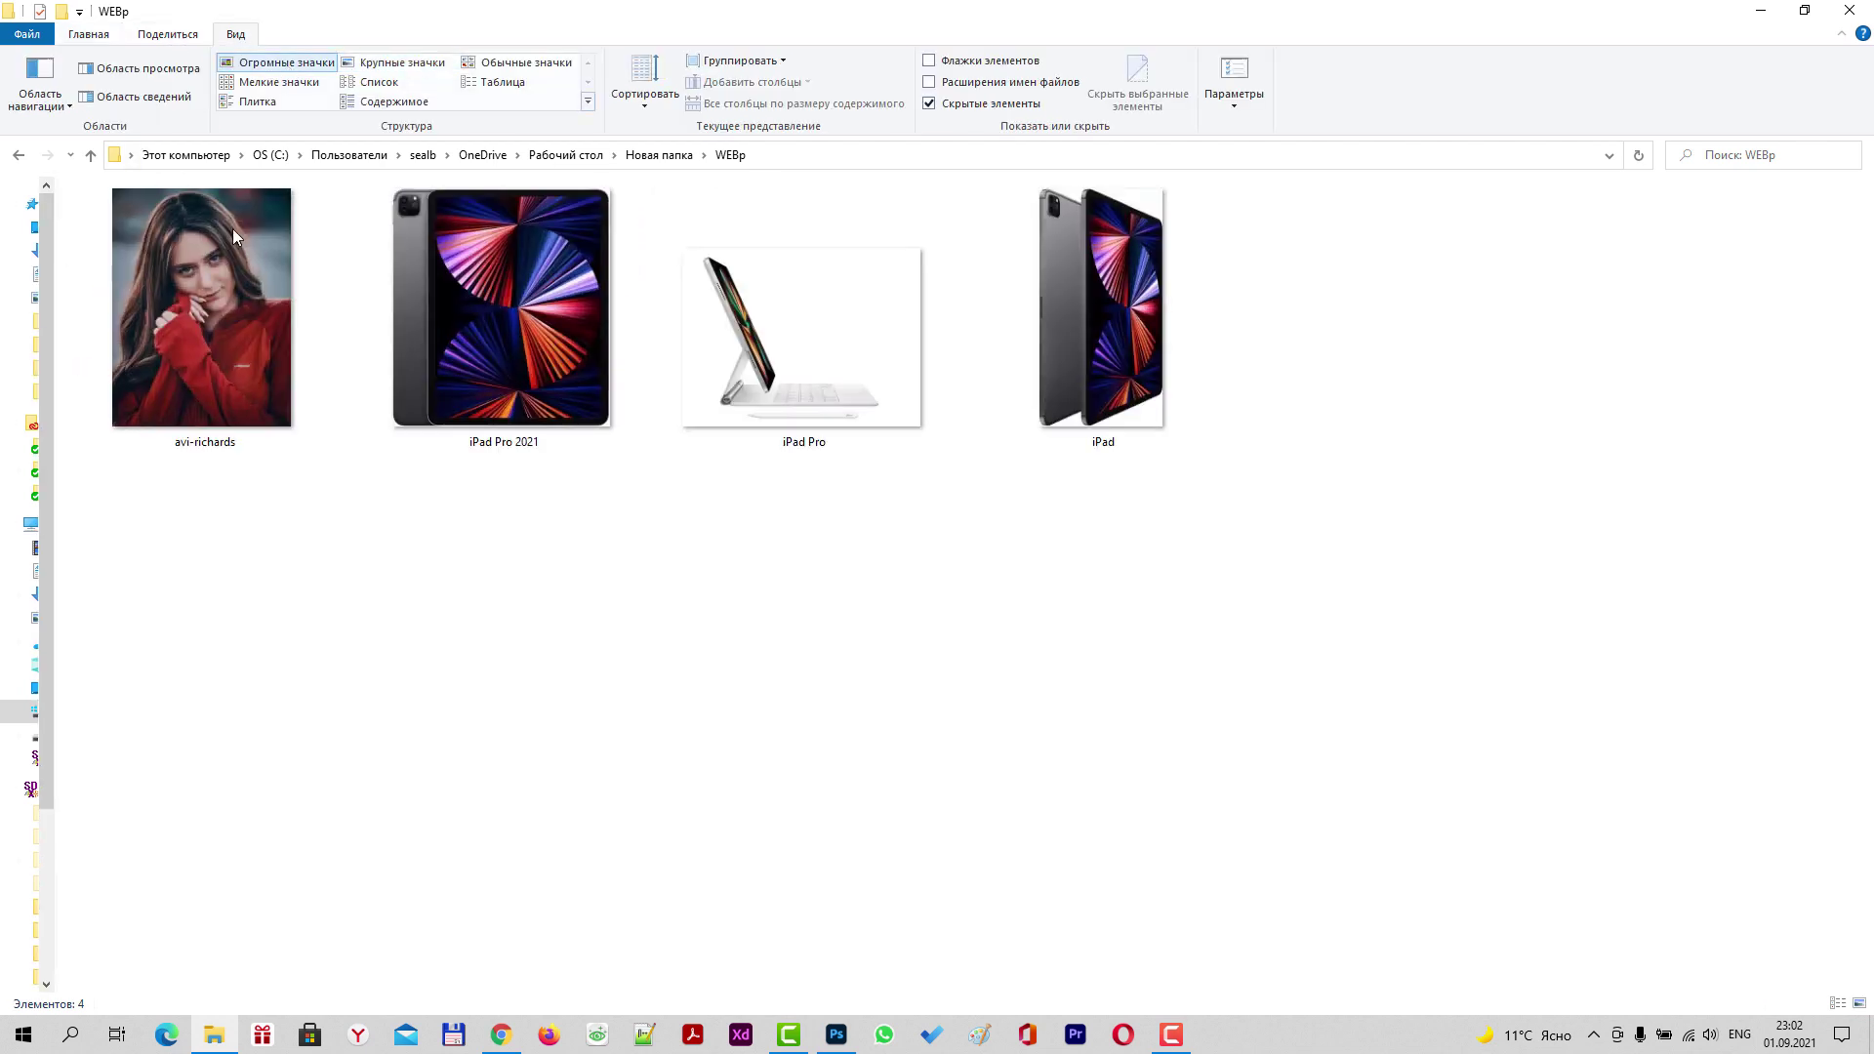
pyautogui.click(178, 337)
pyautogui.click(580, 359)
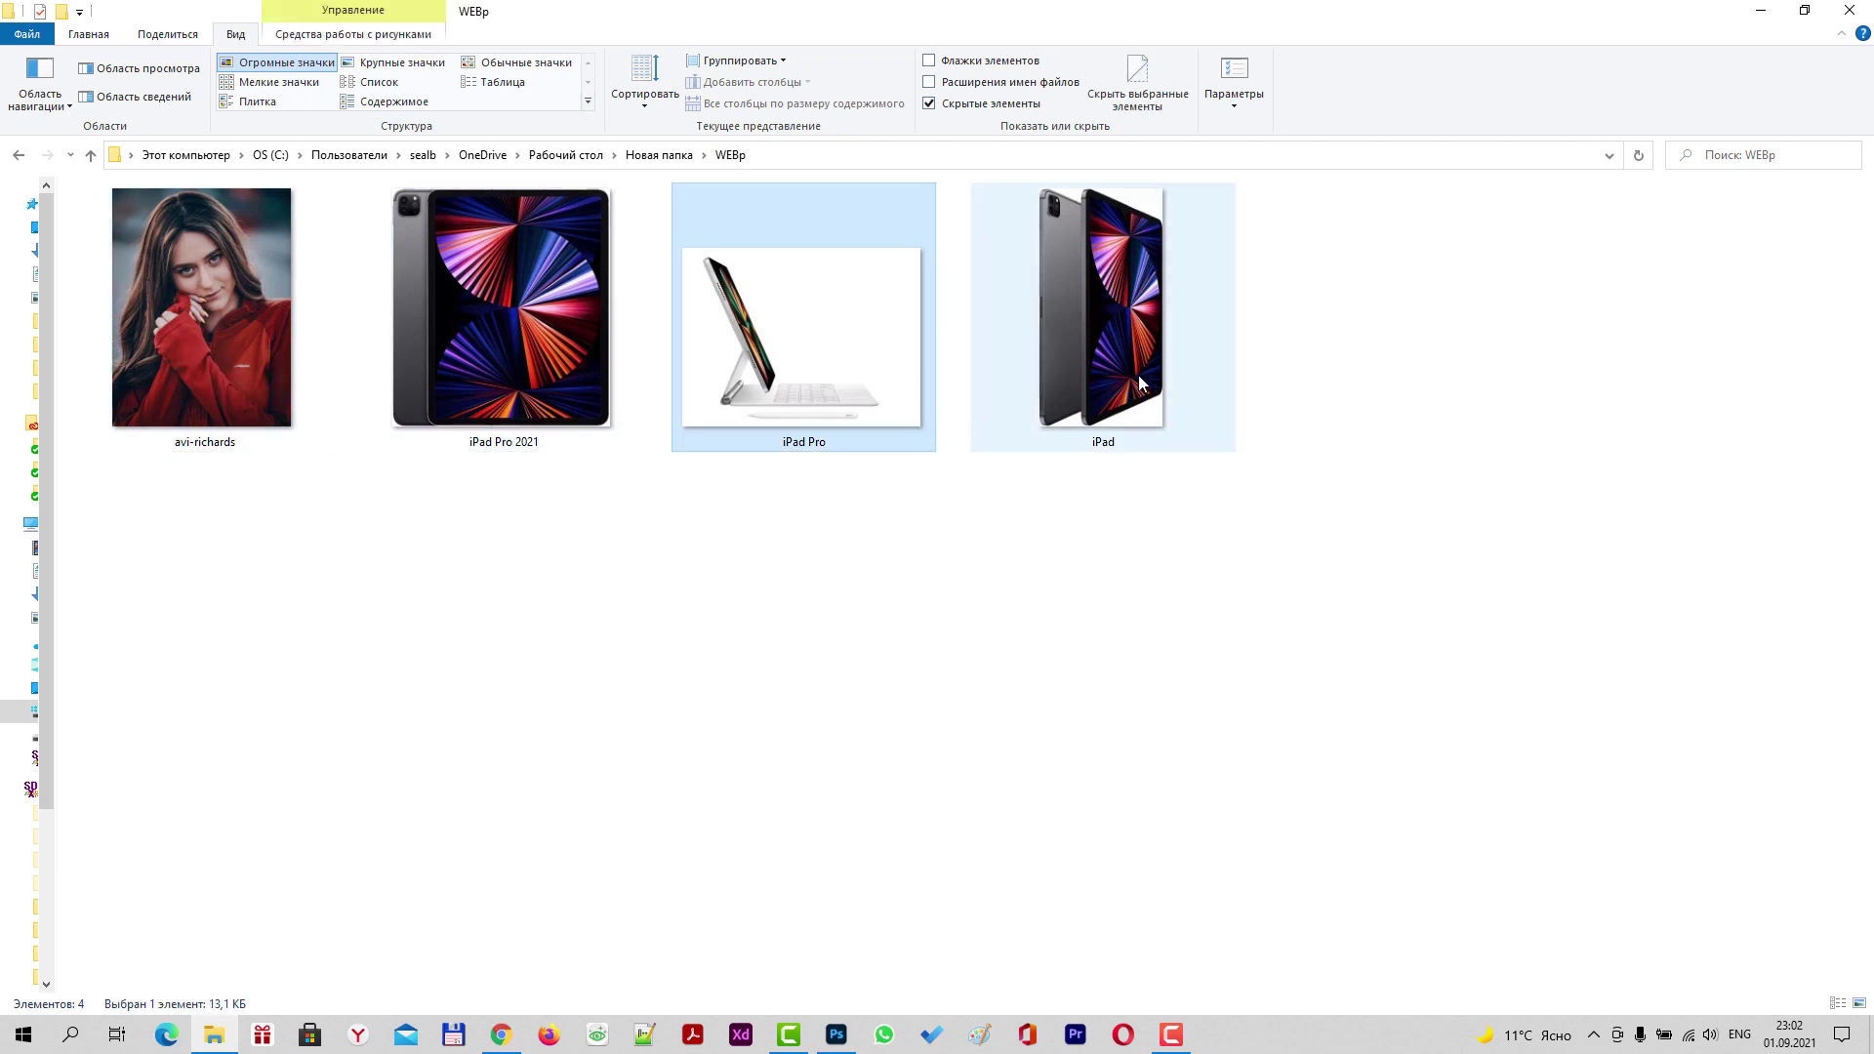
# Open iPad Pro 2021.webp in Photoshop and check its Channels and Layers panels.
pyautogui.moveTo(469, 375)
pyautogui.mouseDown()
pyautogui.moveTo(839, 980)
pyautogui.moveTo(767, 623)
pyautogui.mouseUp()
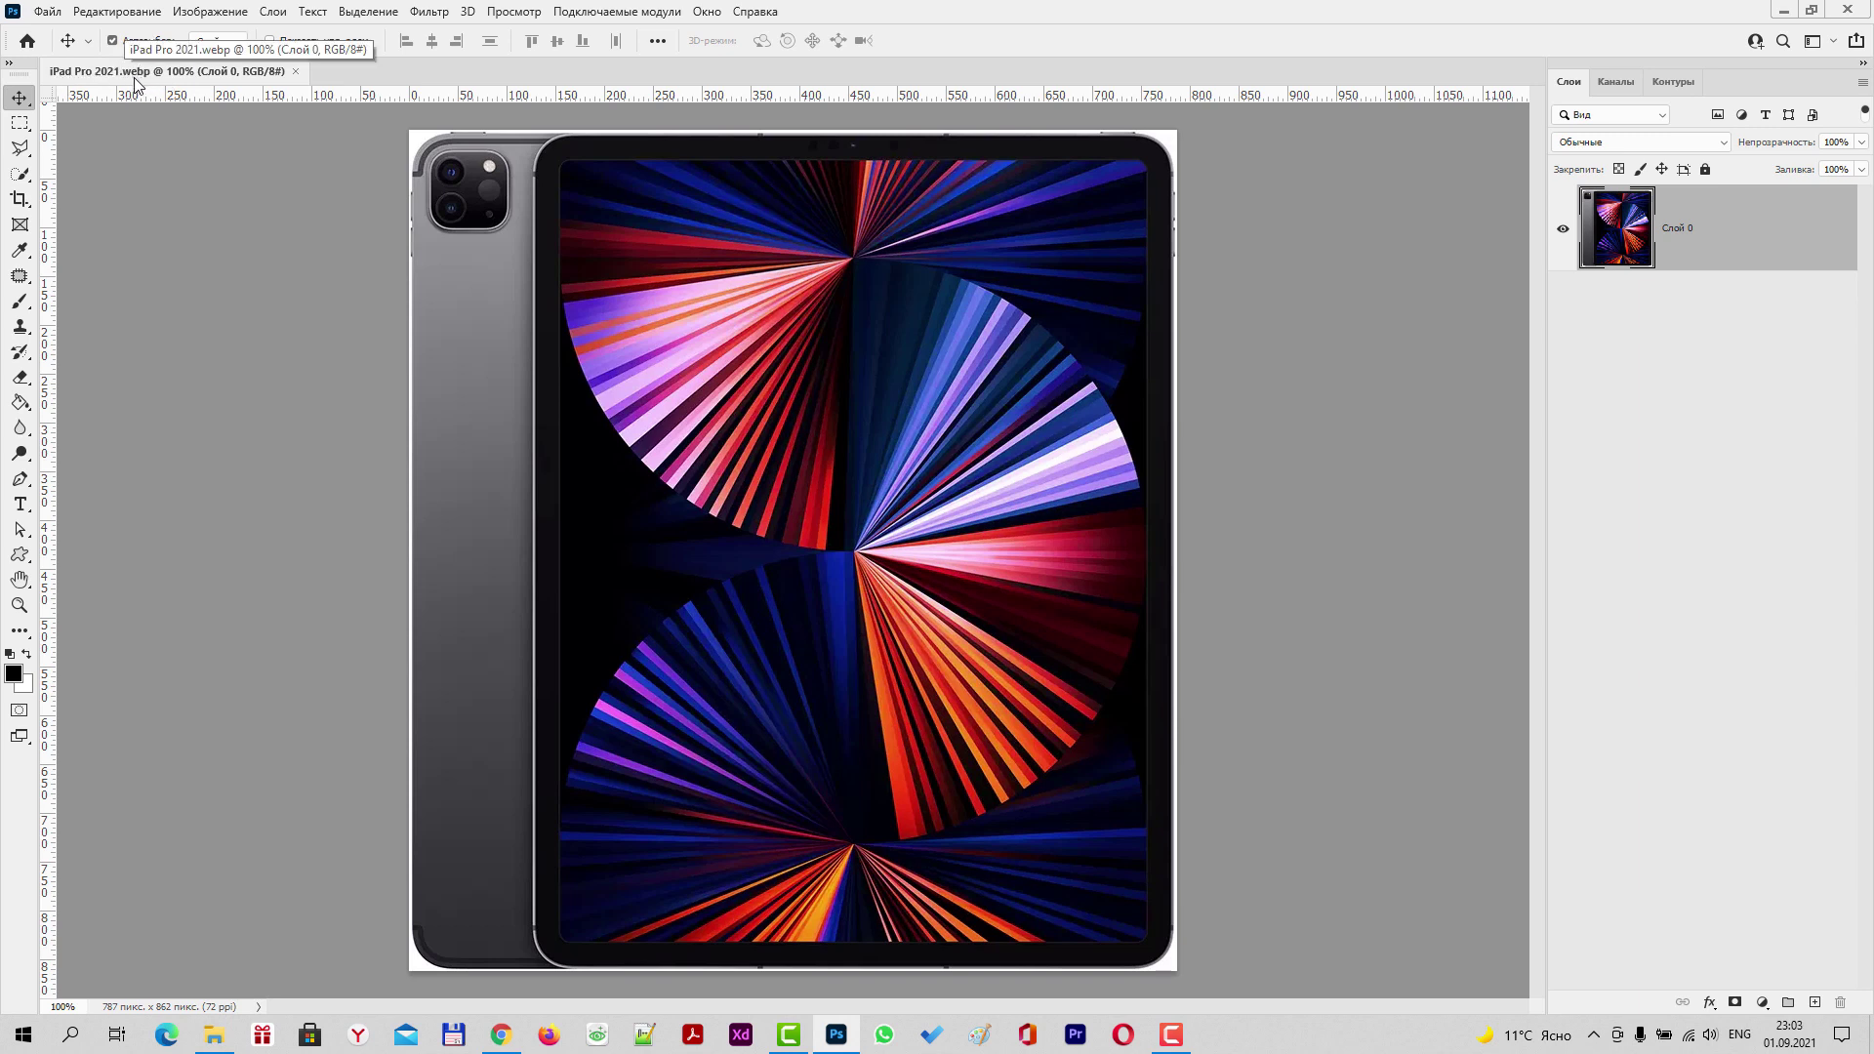
pyautogui.click(1617, 83)
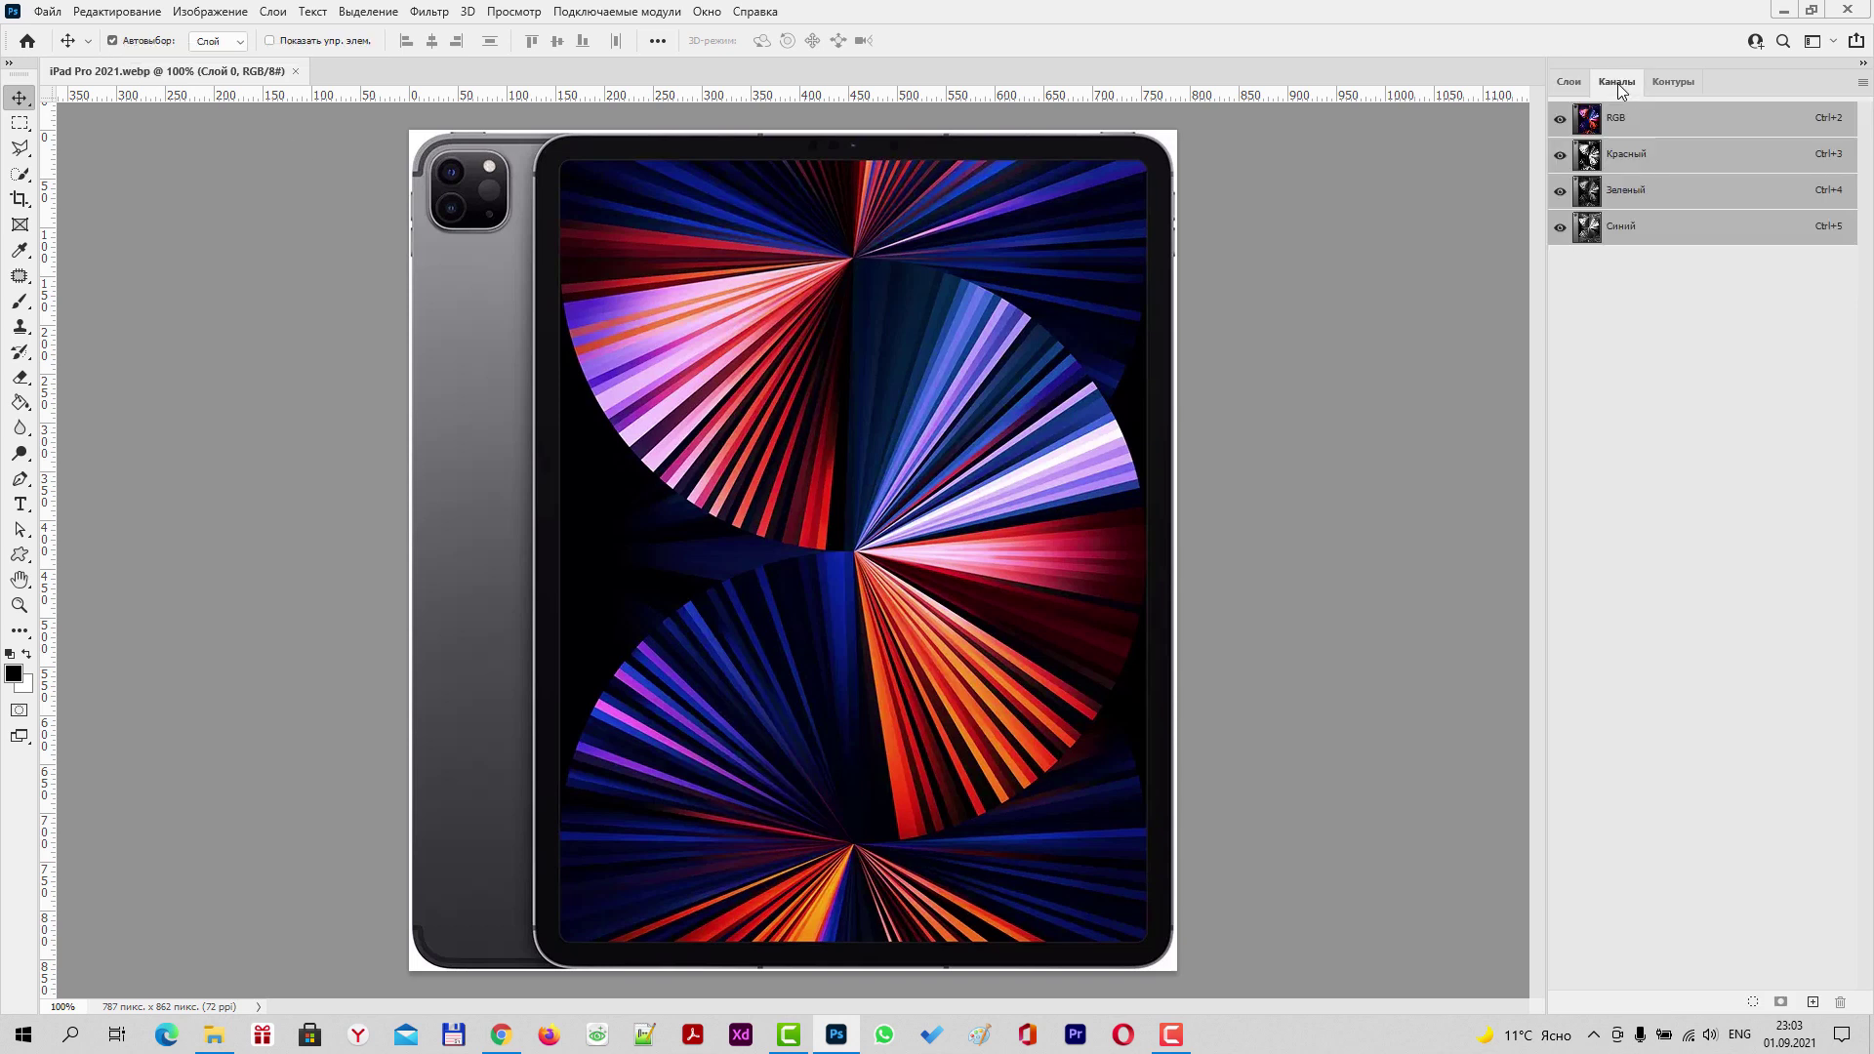
pyautogui.click(1671, 84)
pyautogui.click(1568, 82)
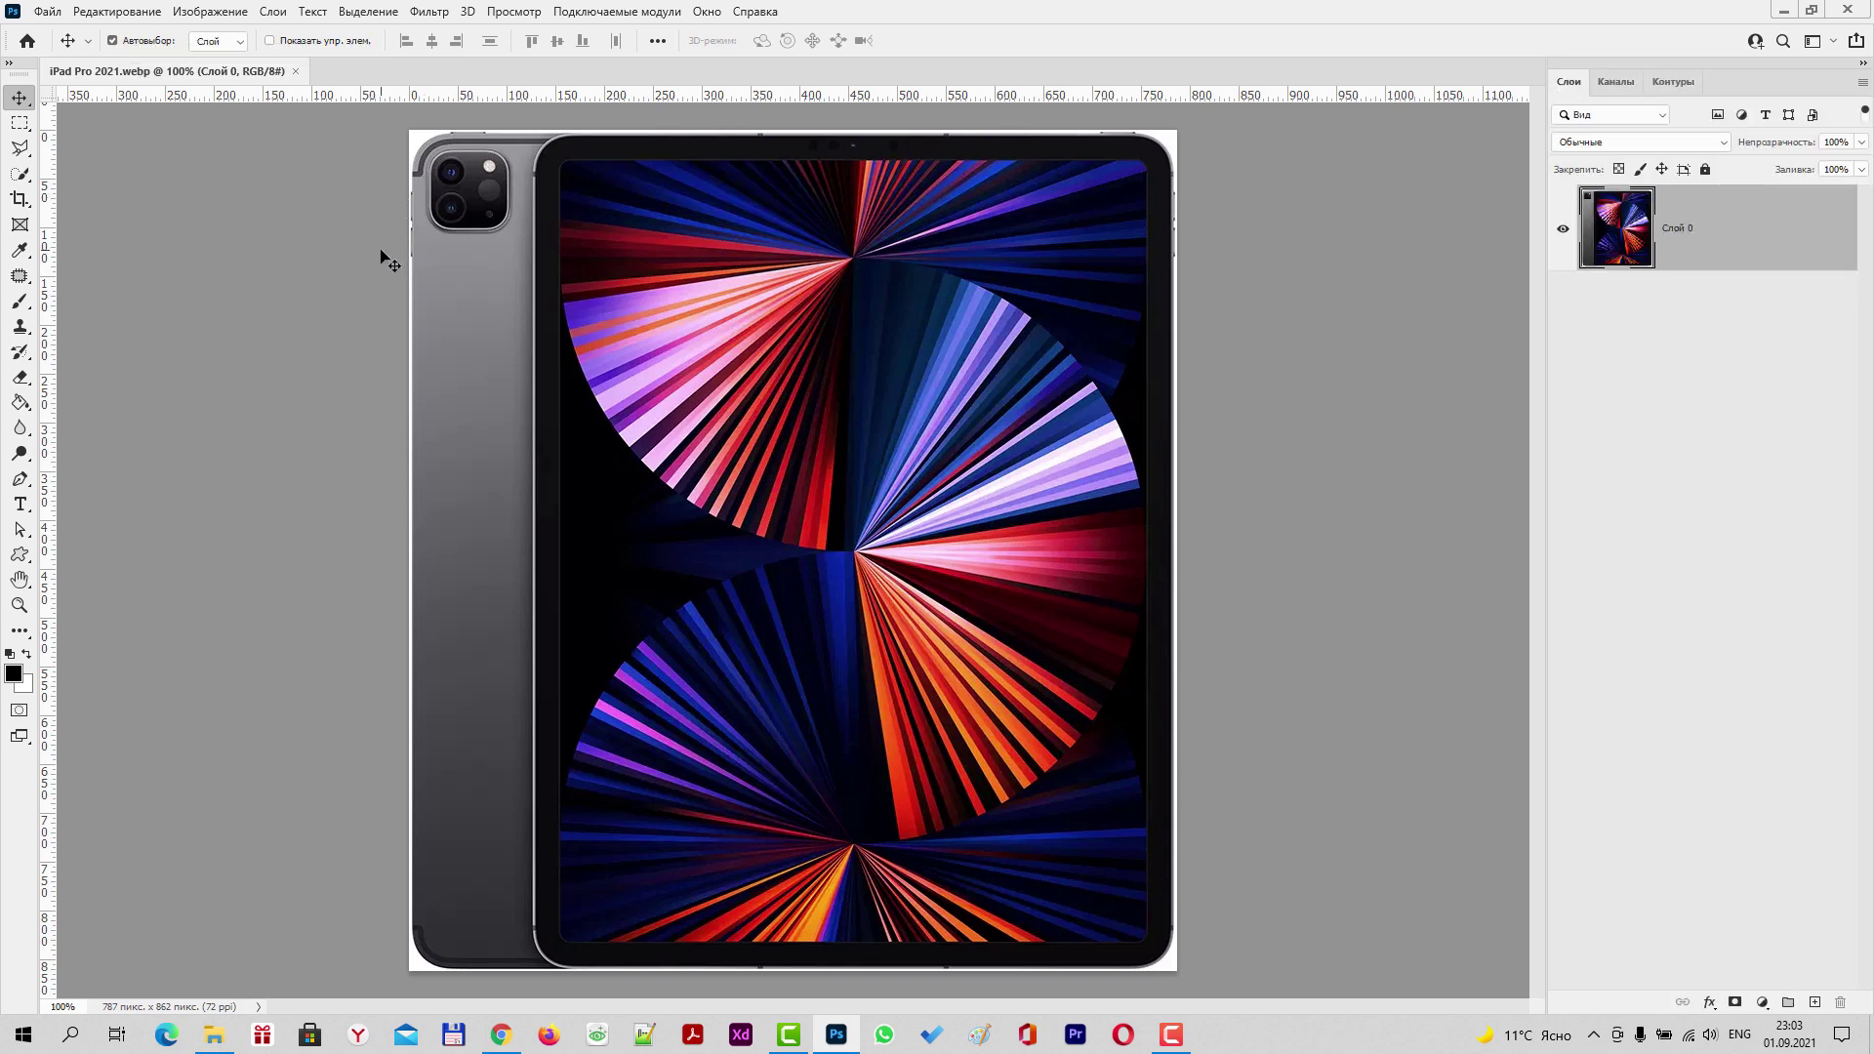
pyautogui.click(1780, 12)
# Open iPad Pro.webp and drag its image into iPad Pro 2021 as a layer.
pyautogui.moveTo(856, 429); pyautogui.dragTo(847, 1007)
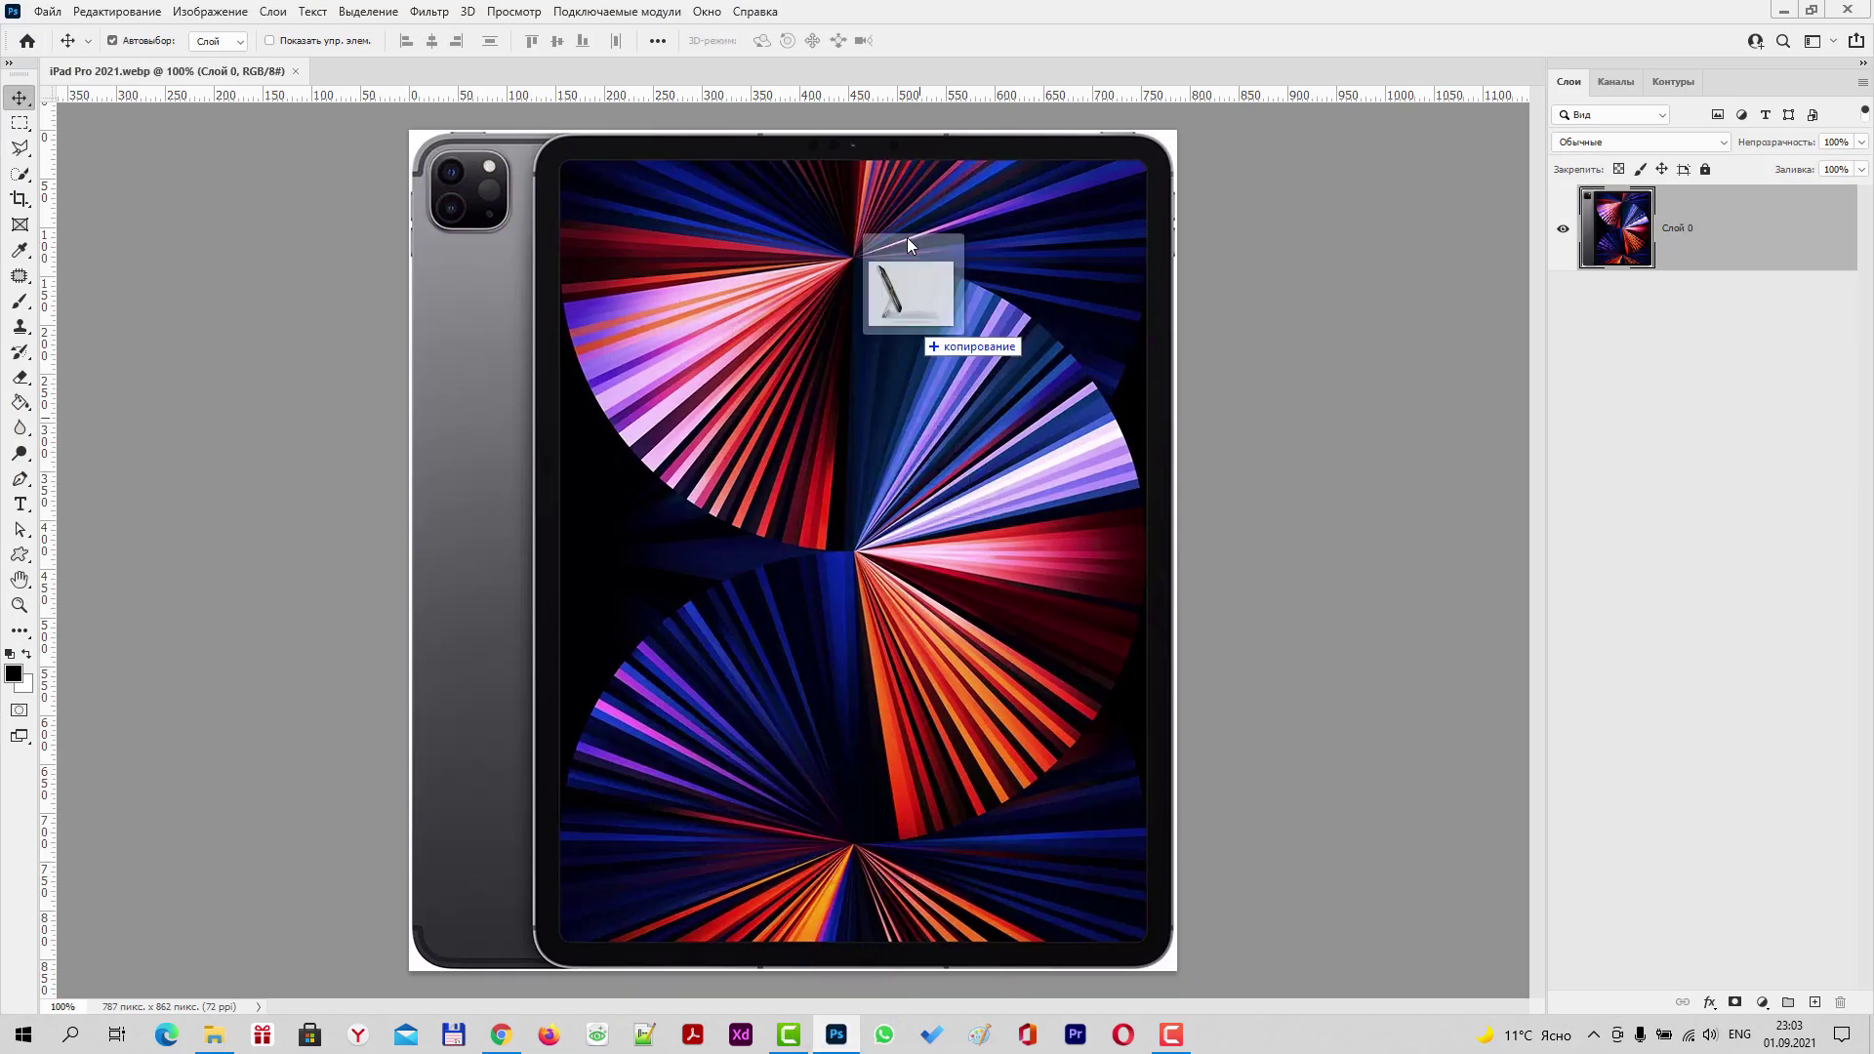
pyautogui.moveTo(847, 1007); pyautogui.dragTo(893, 66)
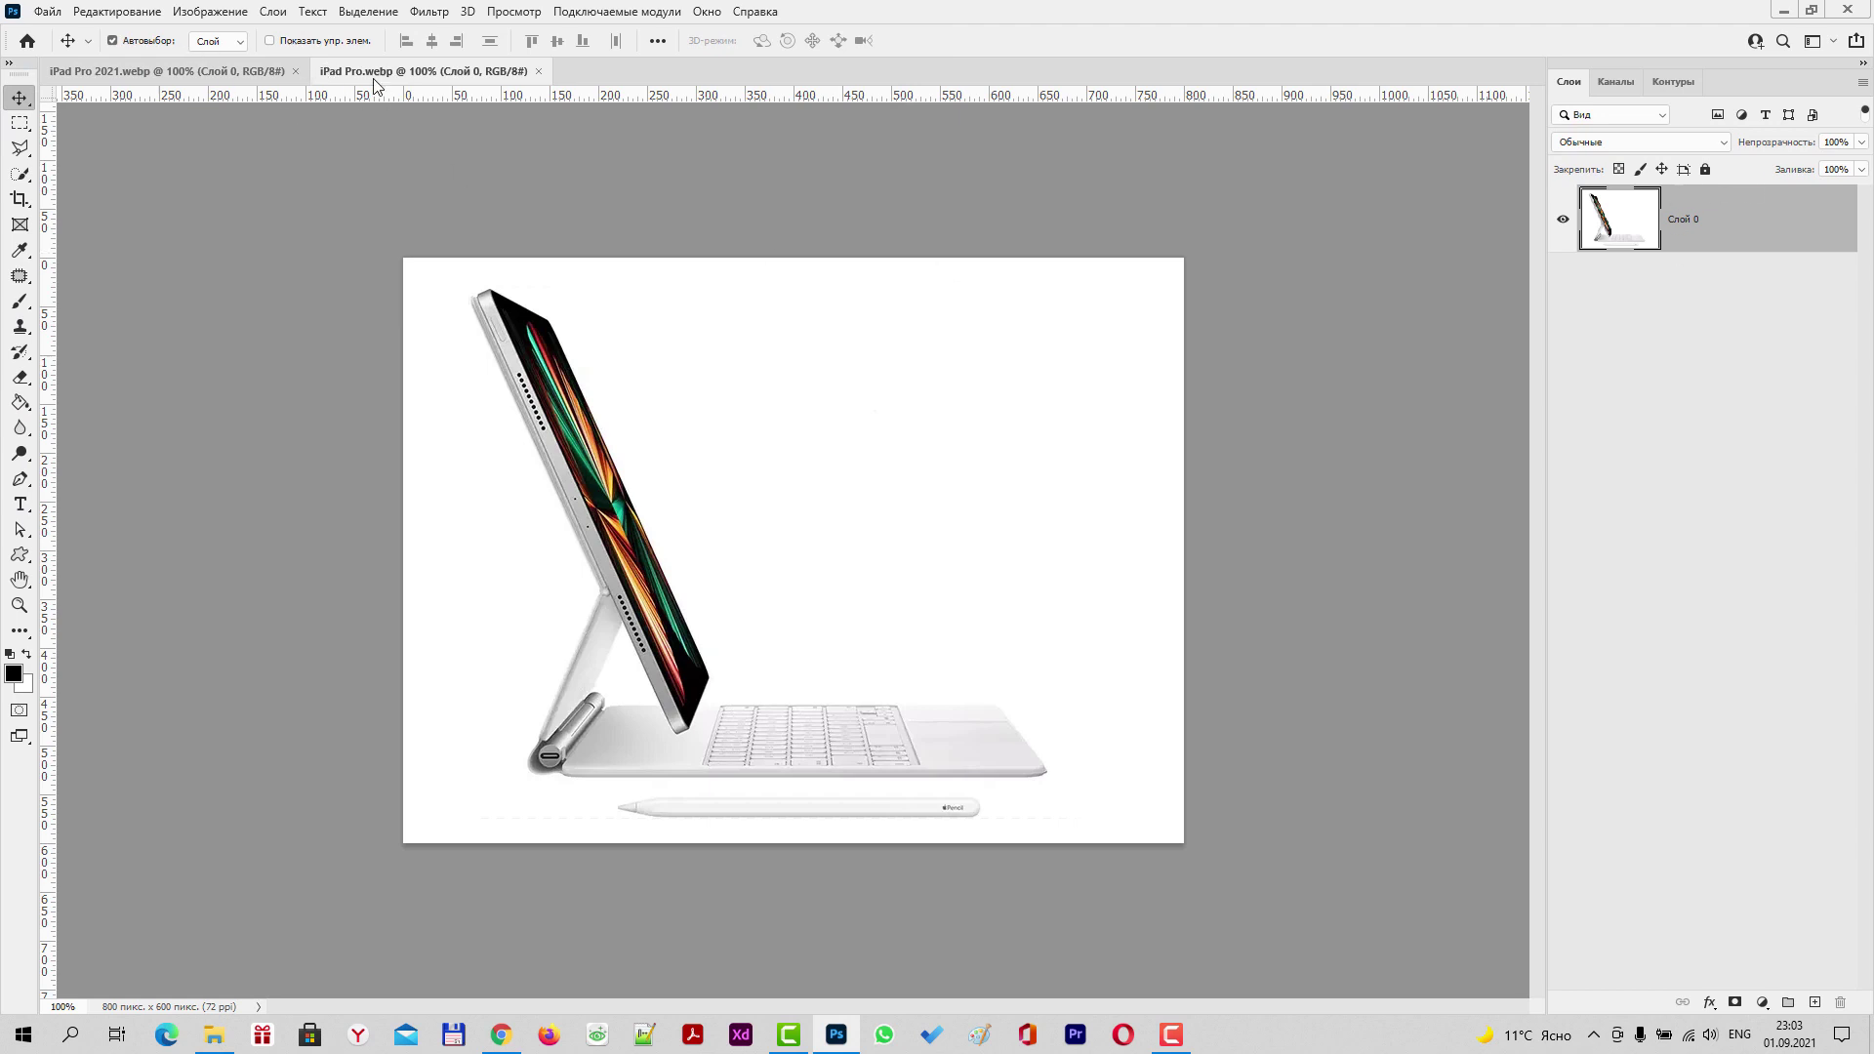
pyautogui.hotkey('ctrl', 'Tab')
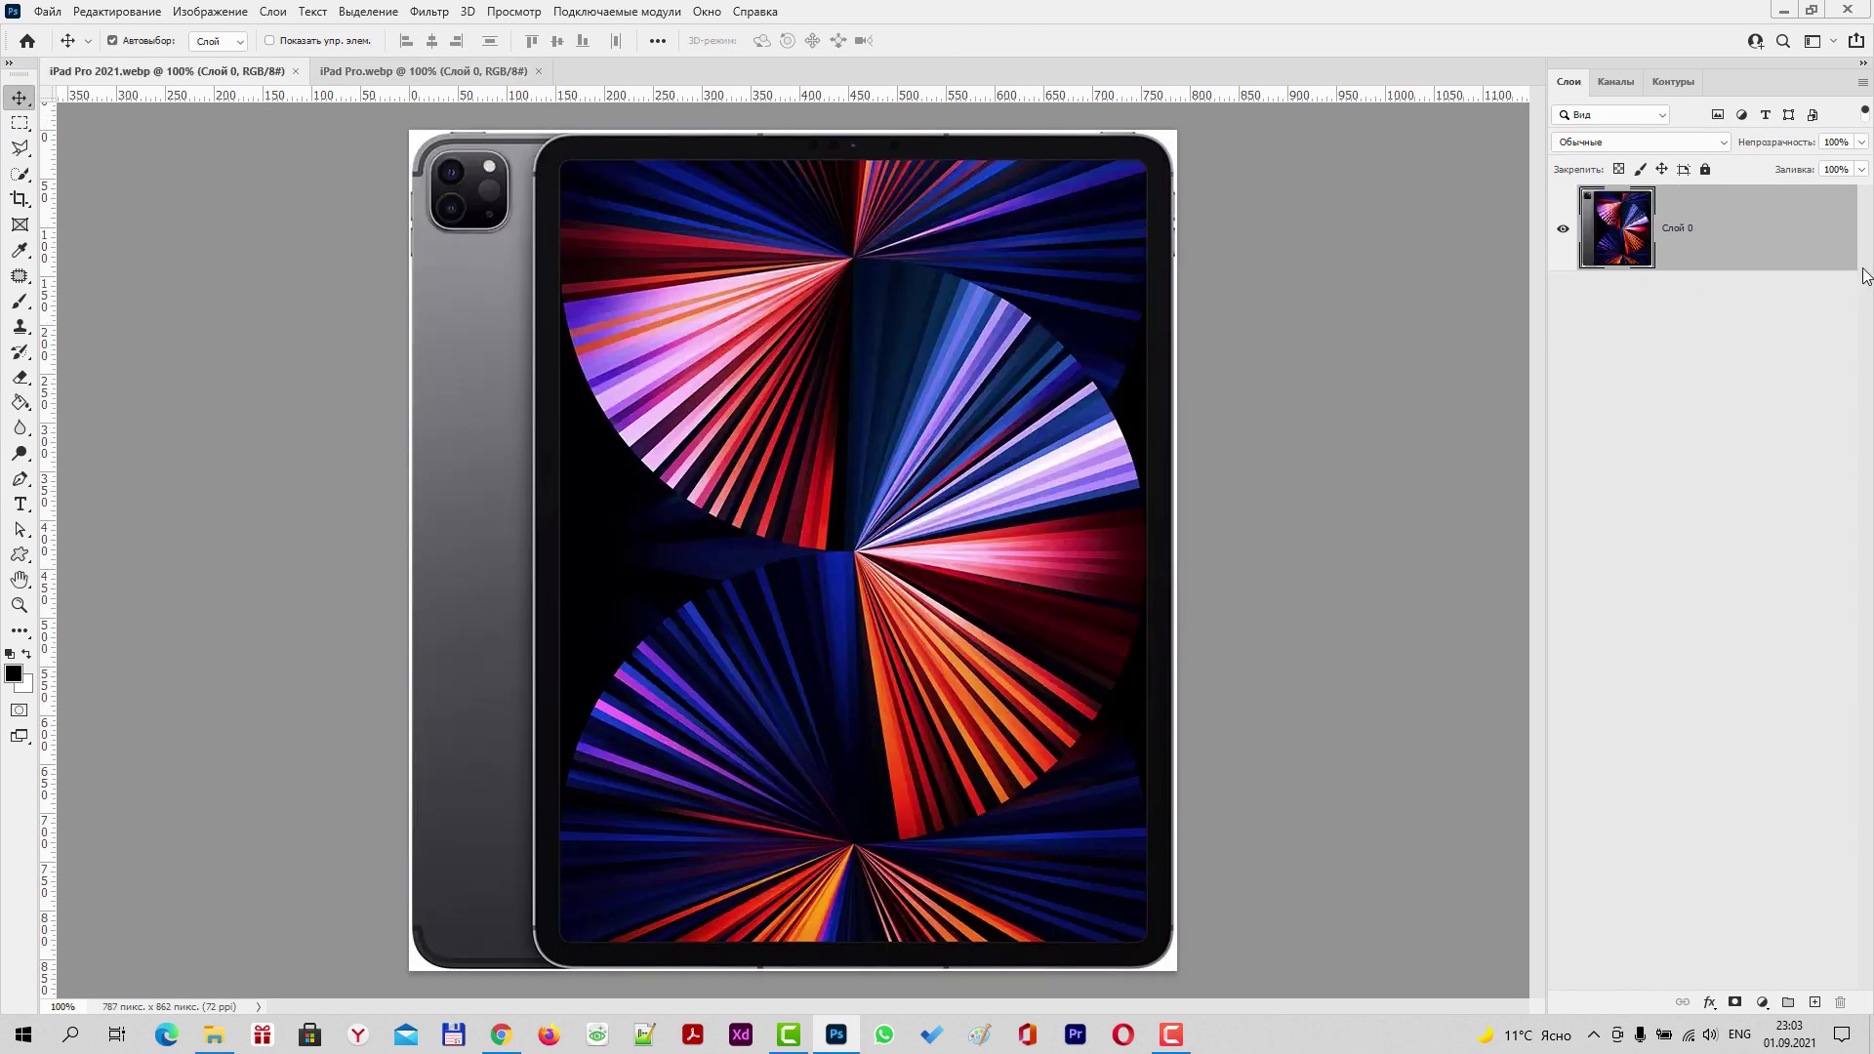
pyautogui.hotkey('ctrl', 'Tab')
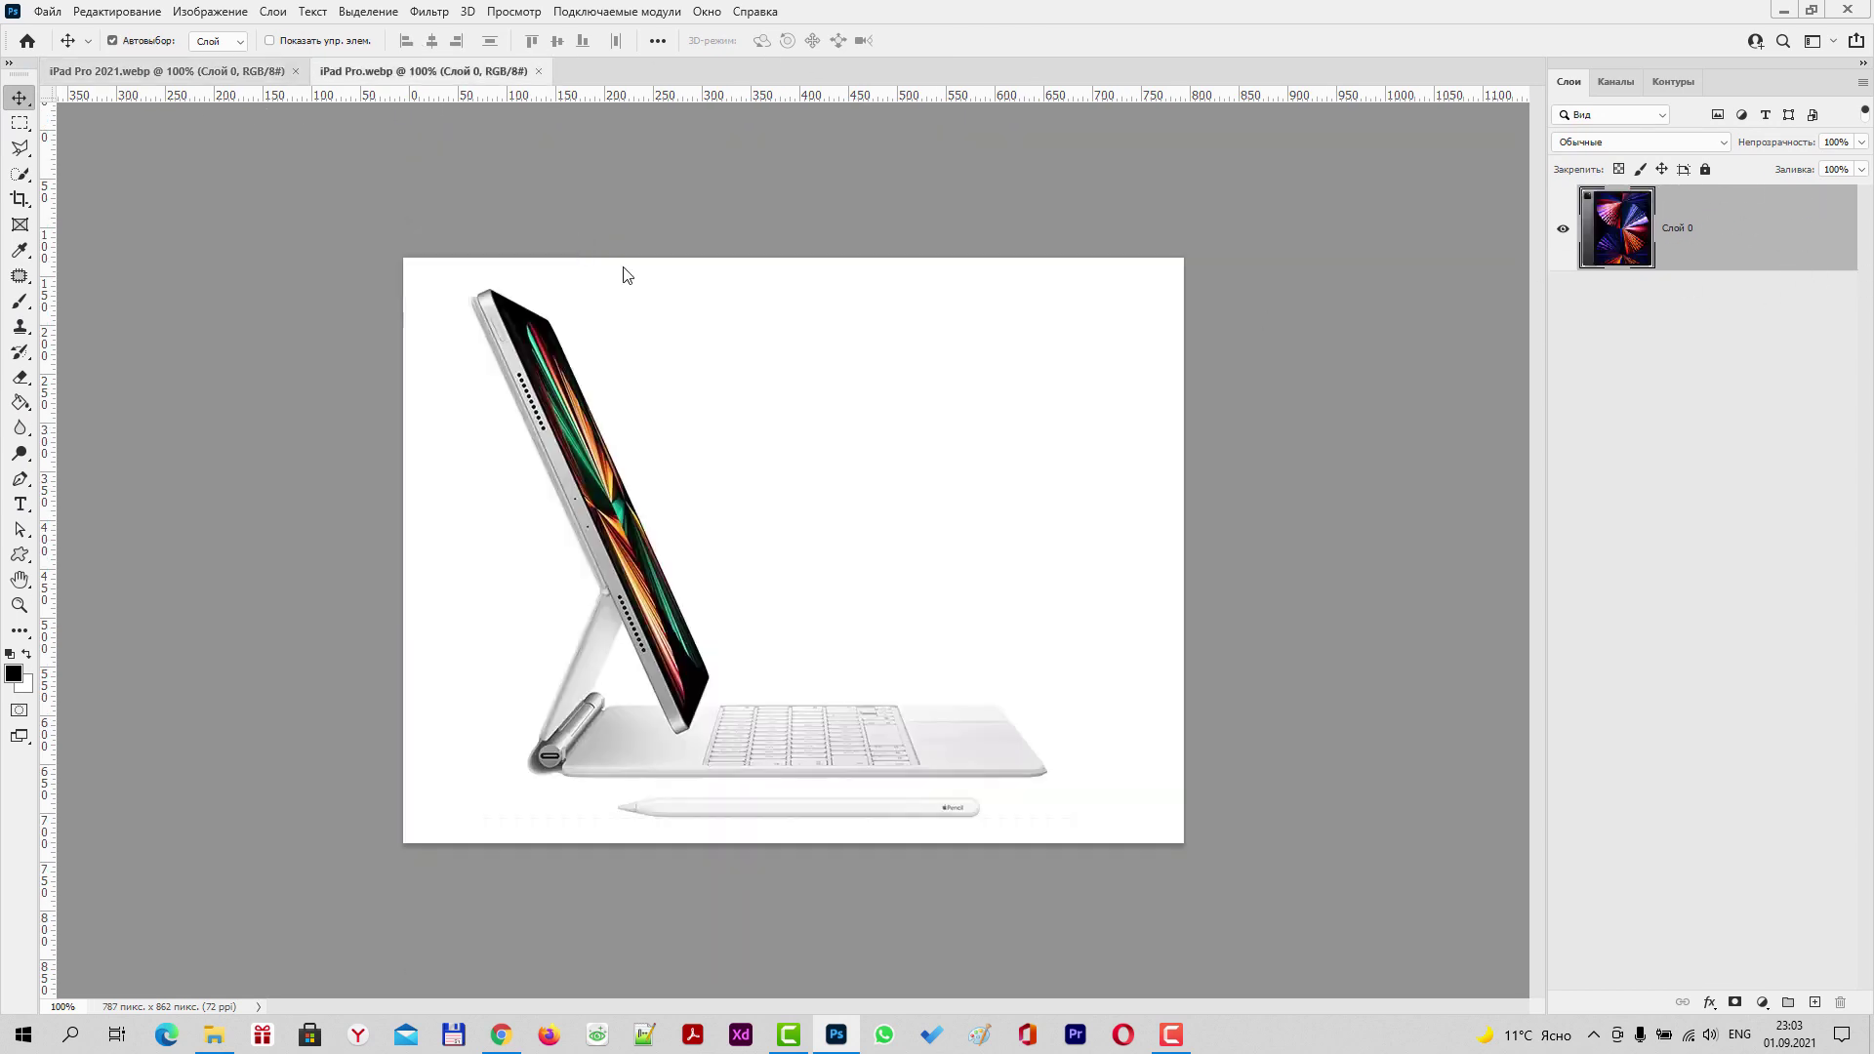
pyautogui.moveTo(689, 367)
pyautogui.mouseDown()
pyautogui.moveTo(712, 425)
pyautogui.moveTo(917, 615)
pyautogui.mouseUp()
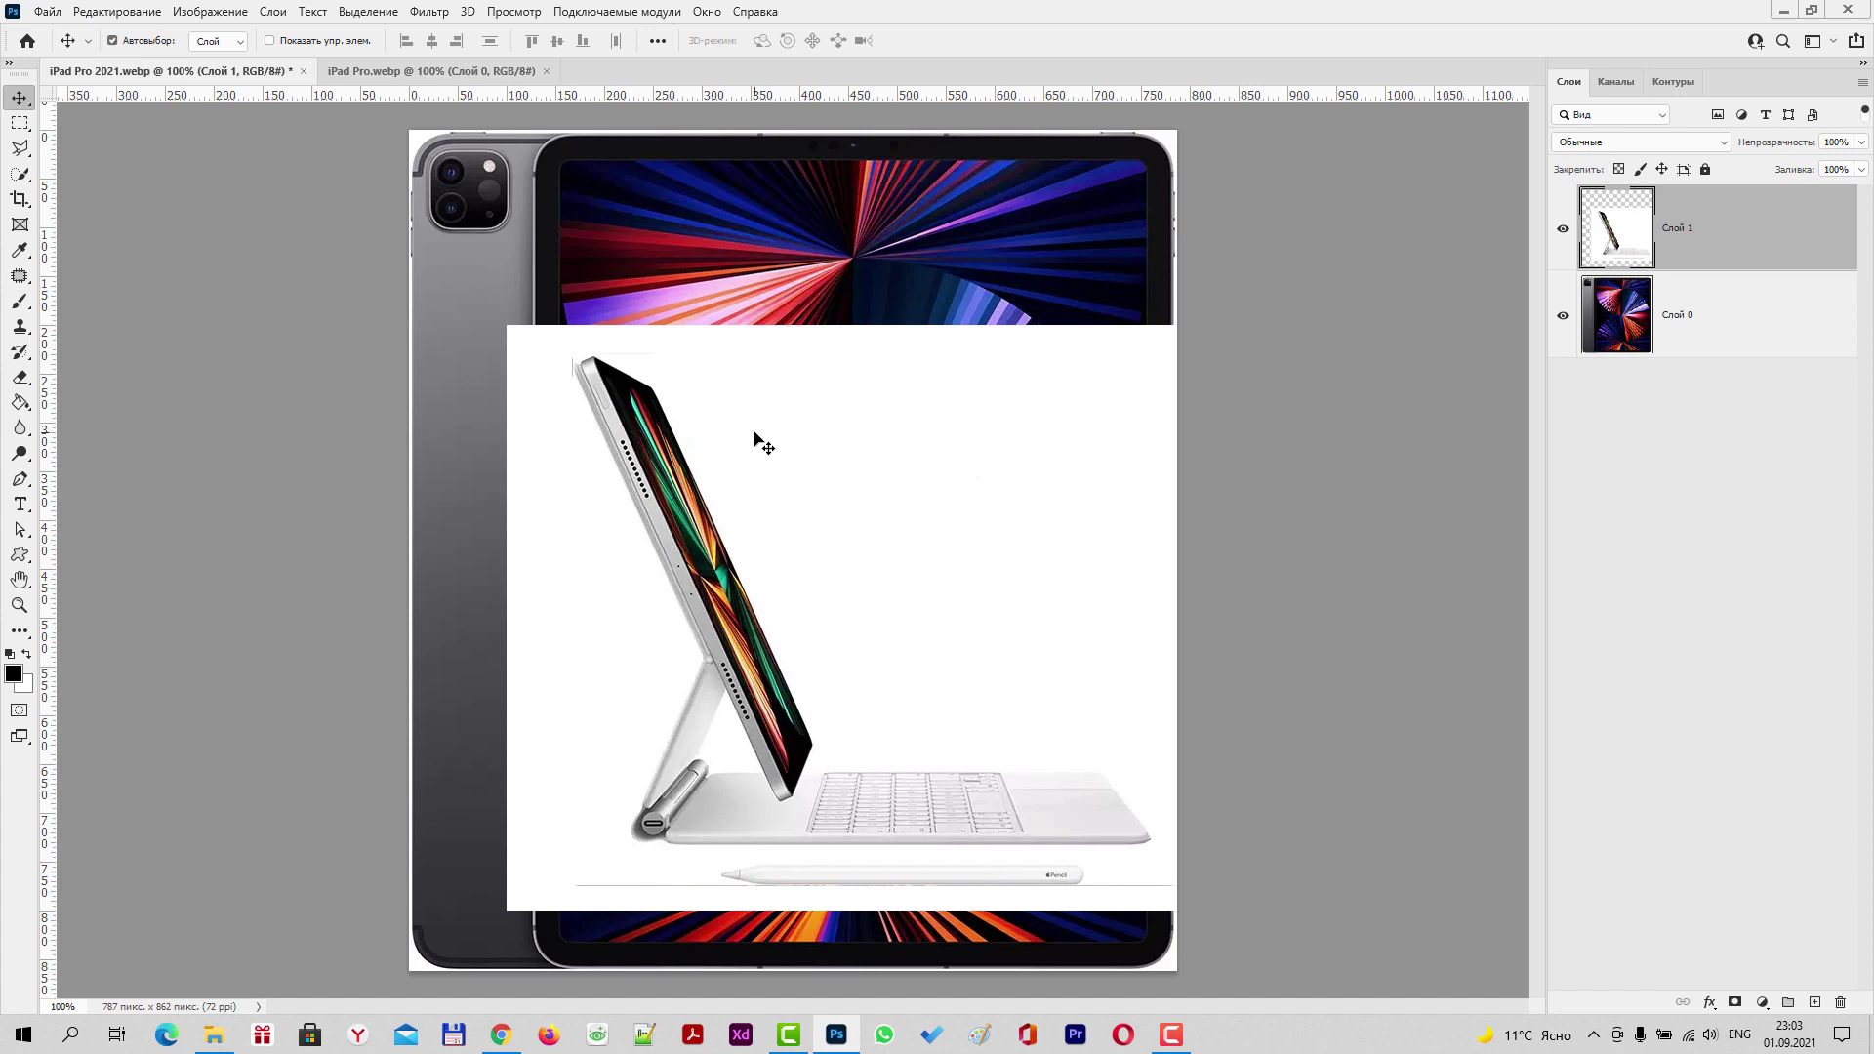
# Close the iPad Pro and iPad Pro 2021 documents, choosing not to save.
pyautogui.click(531, 71)
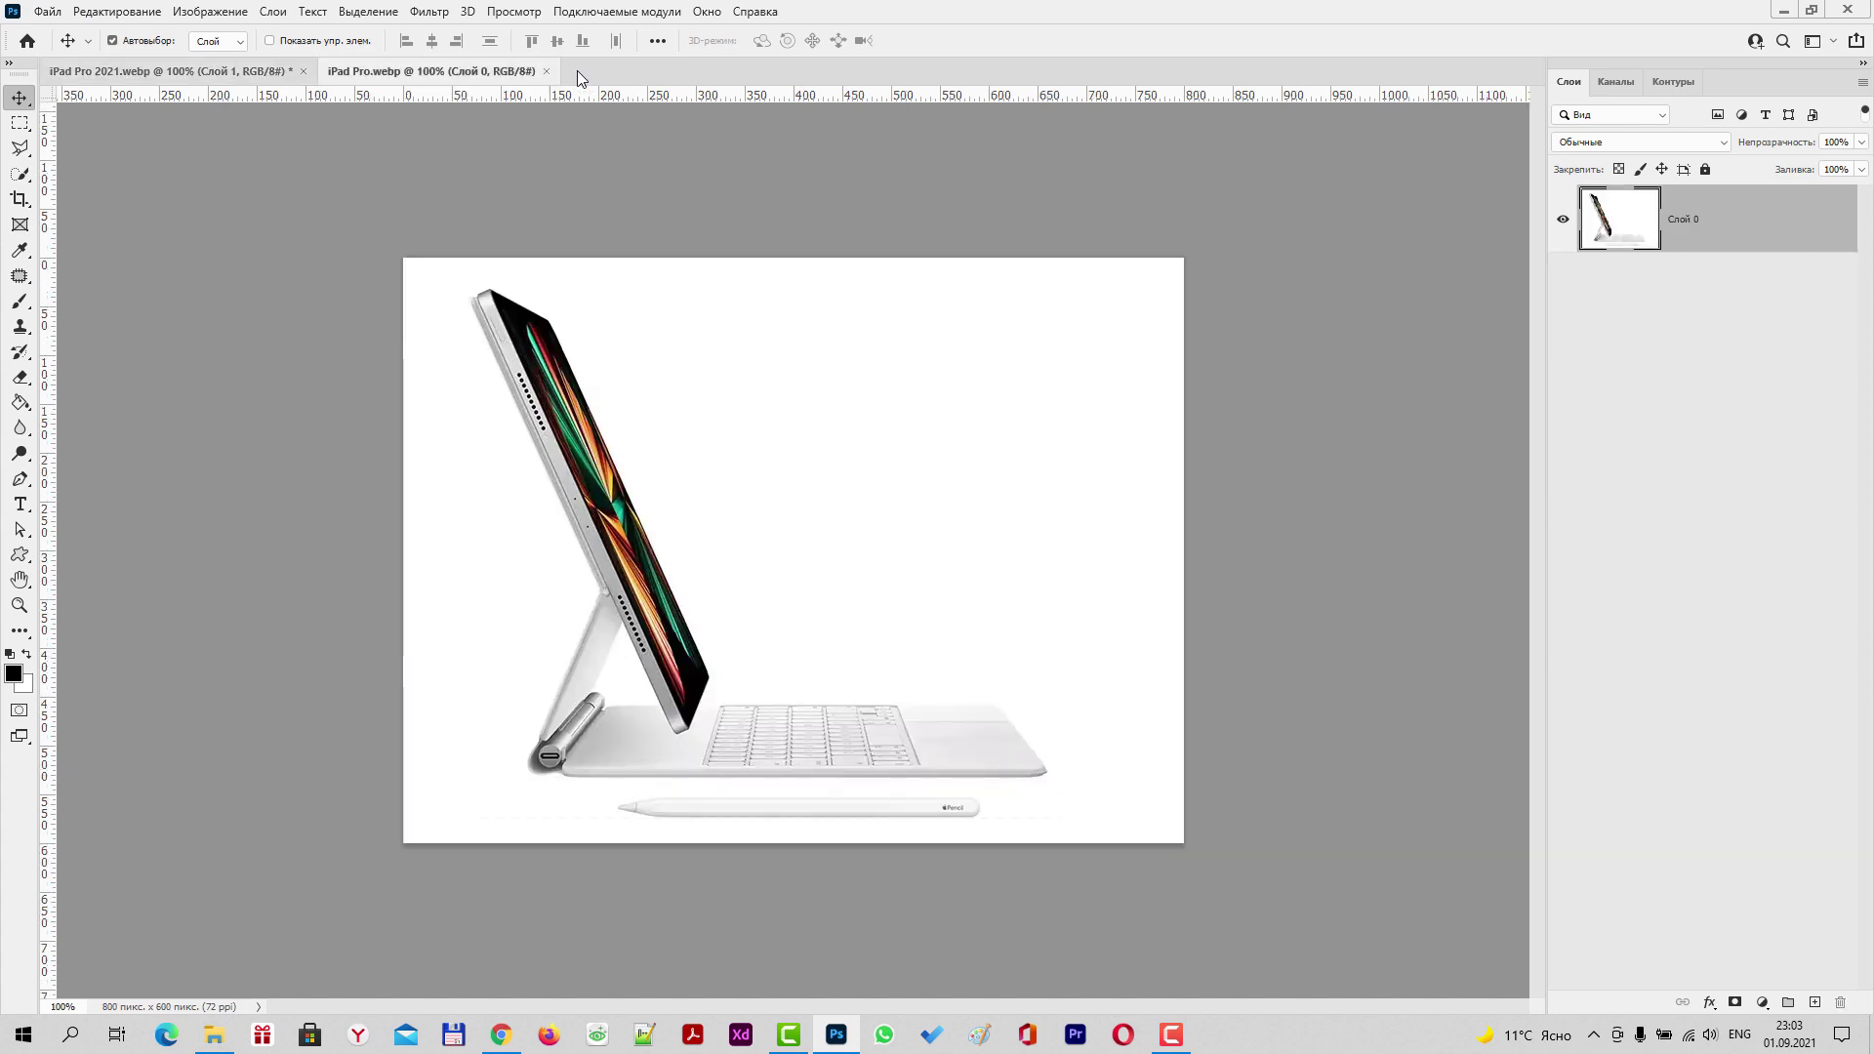
pyautogui.click(549, 73)
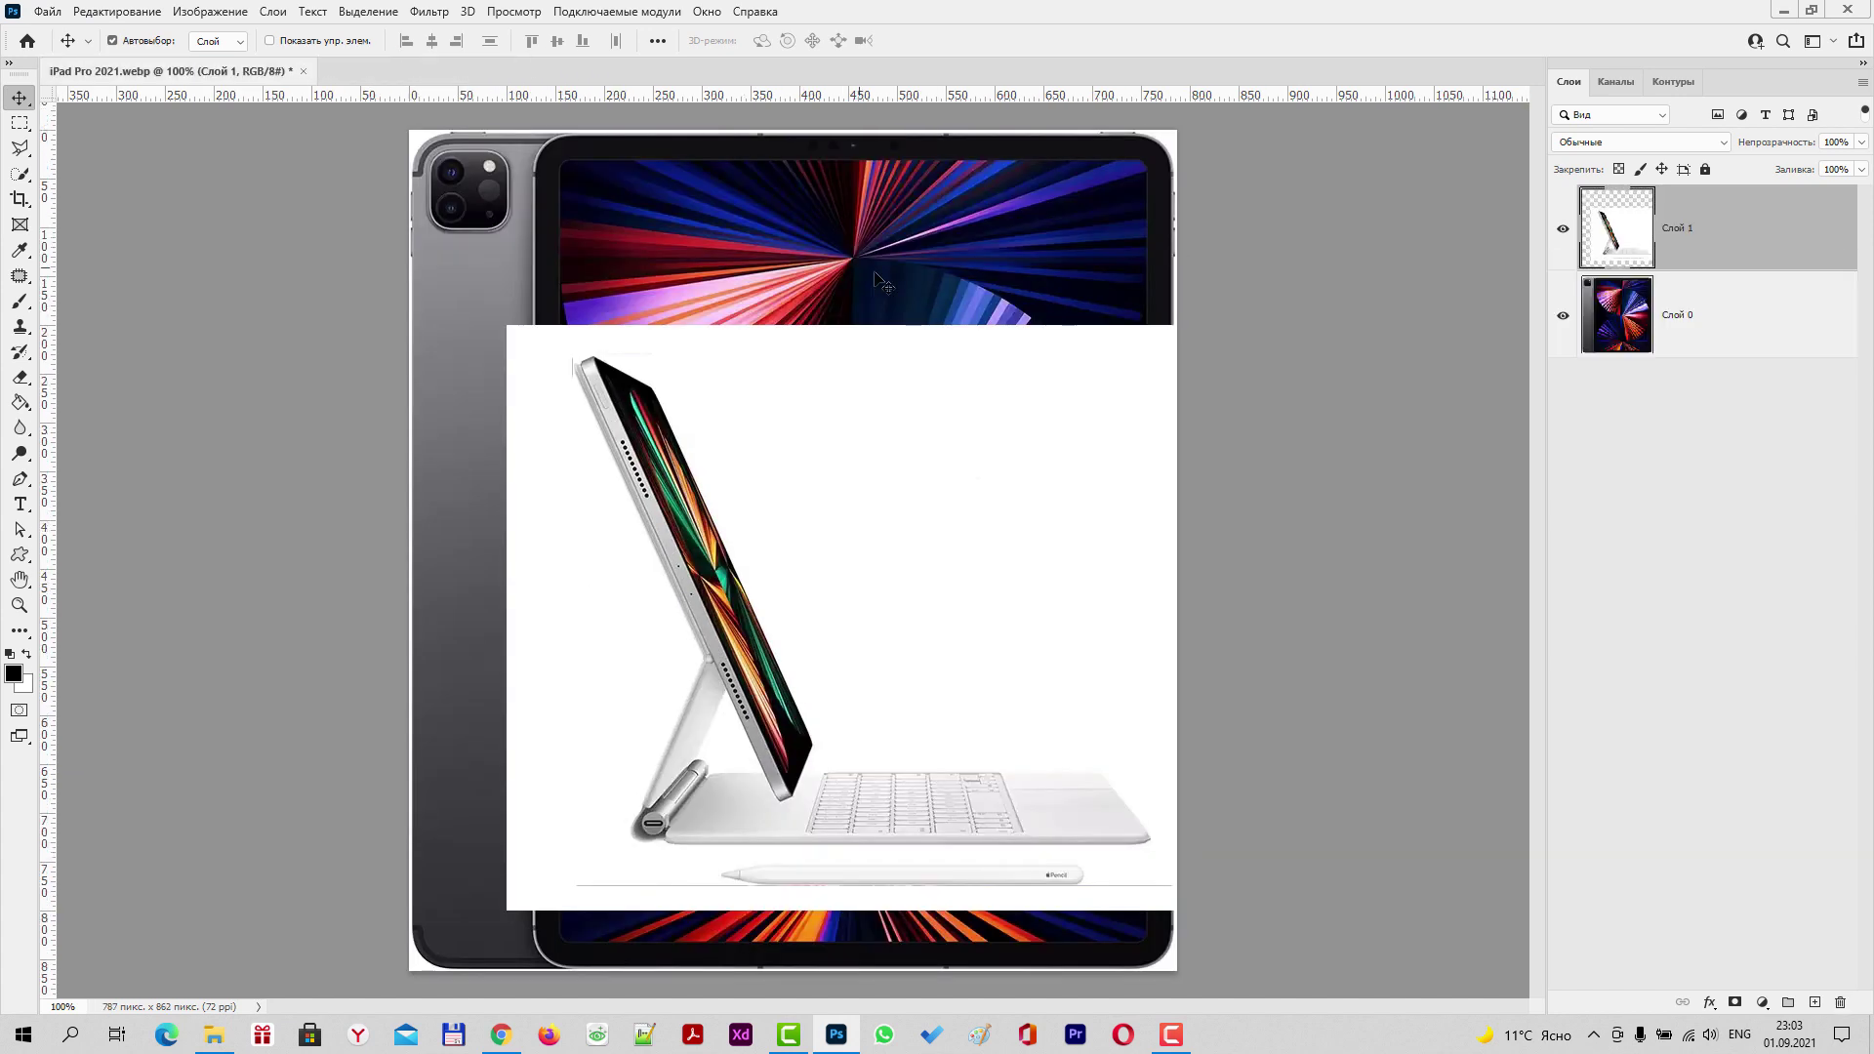
pyautogui.click(304, 71)
pyautogui.click(1010, 385)
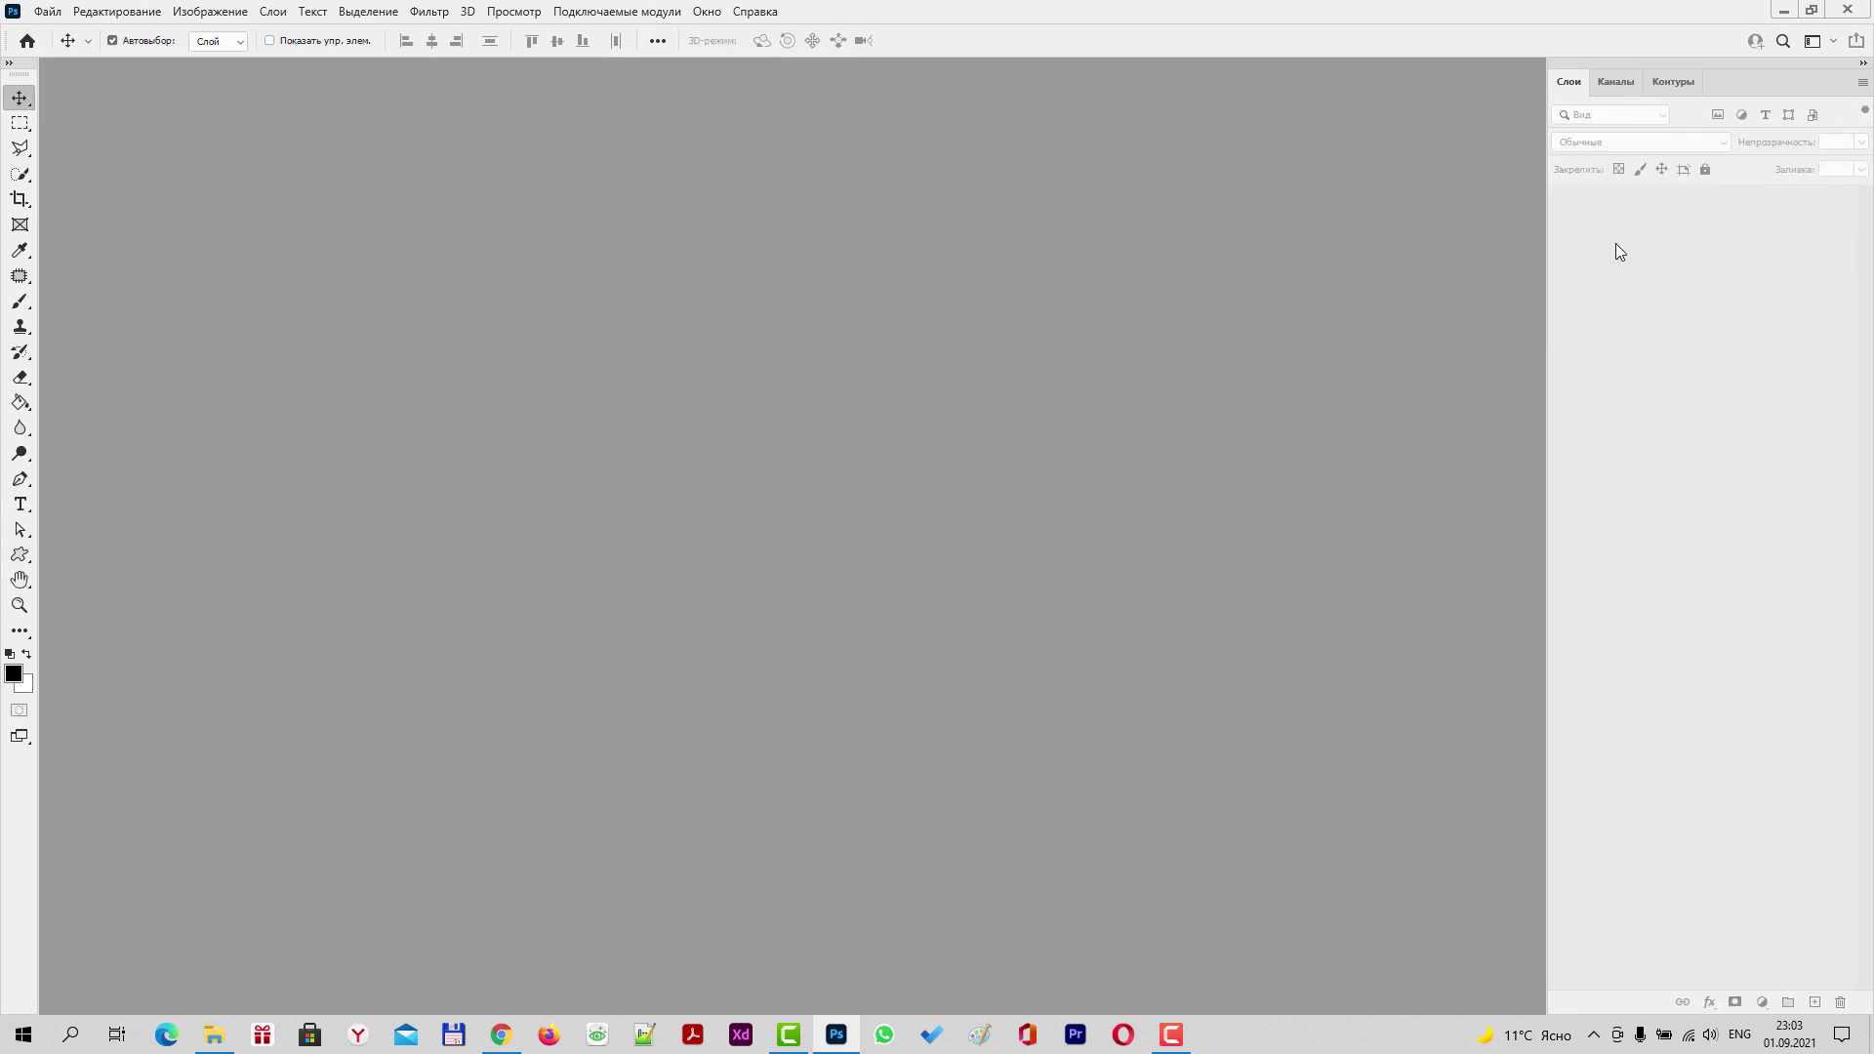
# Drag avi-richards.jpg from the WEBp folder onto Photoshop to open it.
pyautogui.click(1782, 10)
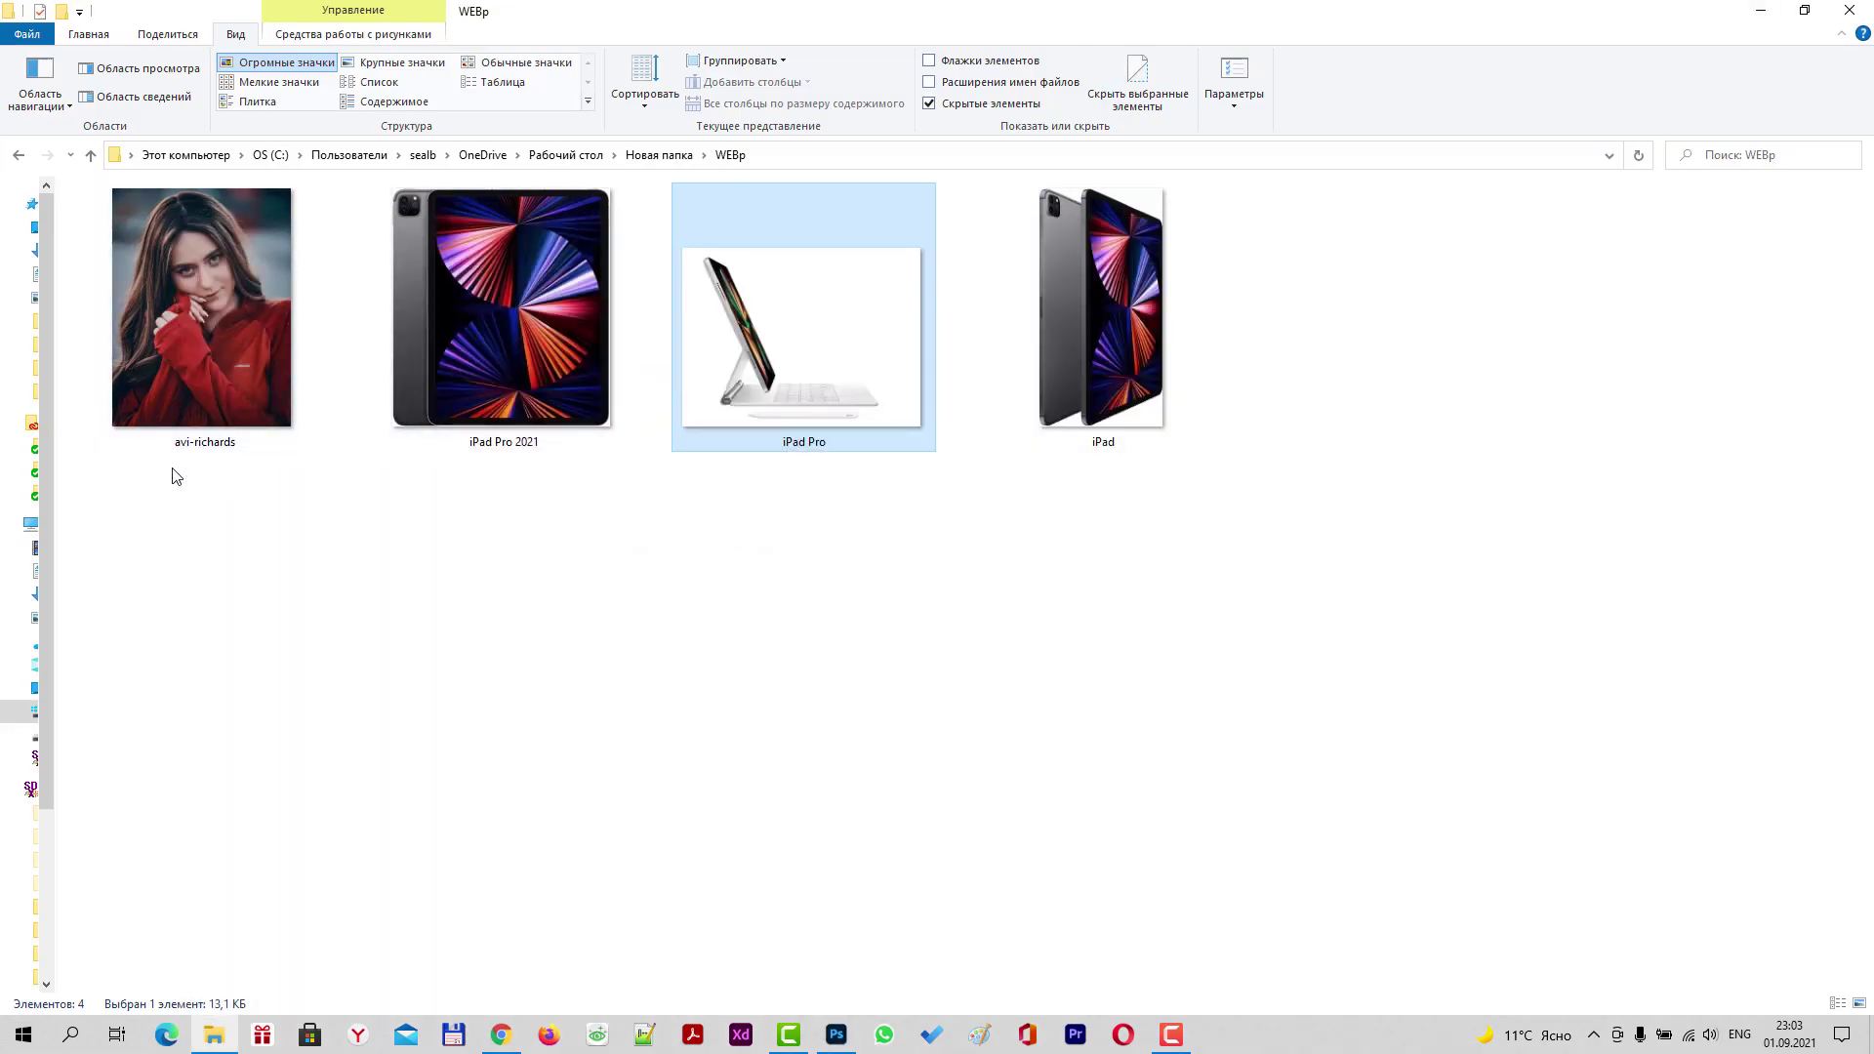
pyautogui.click(210, 376)
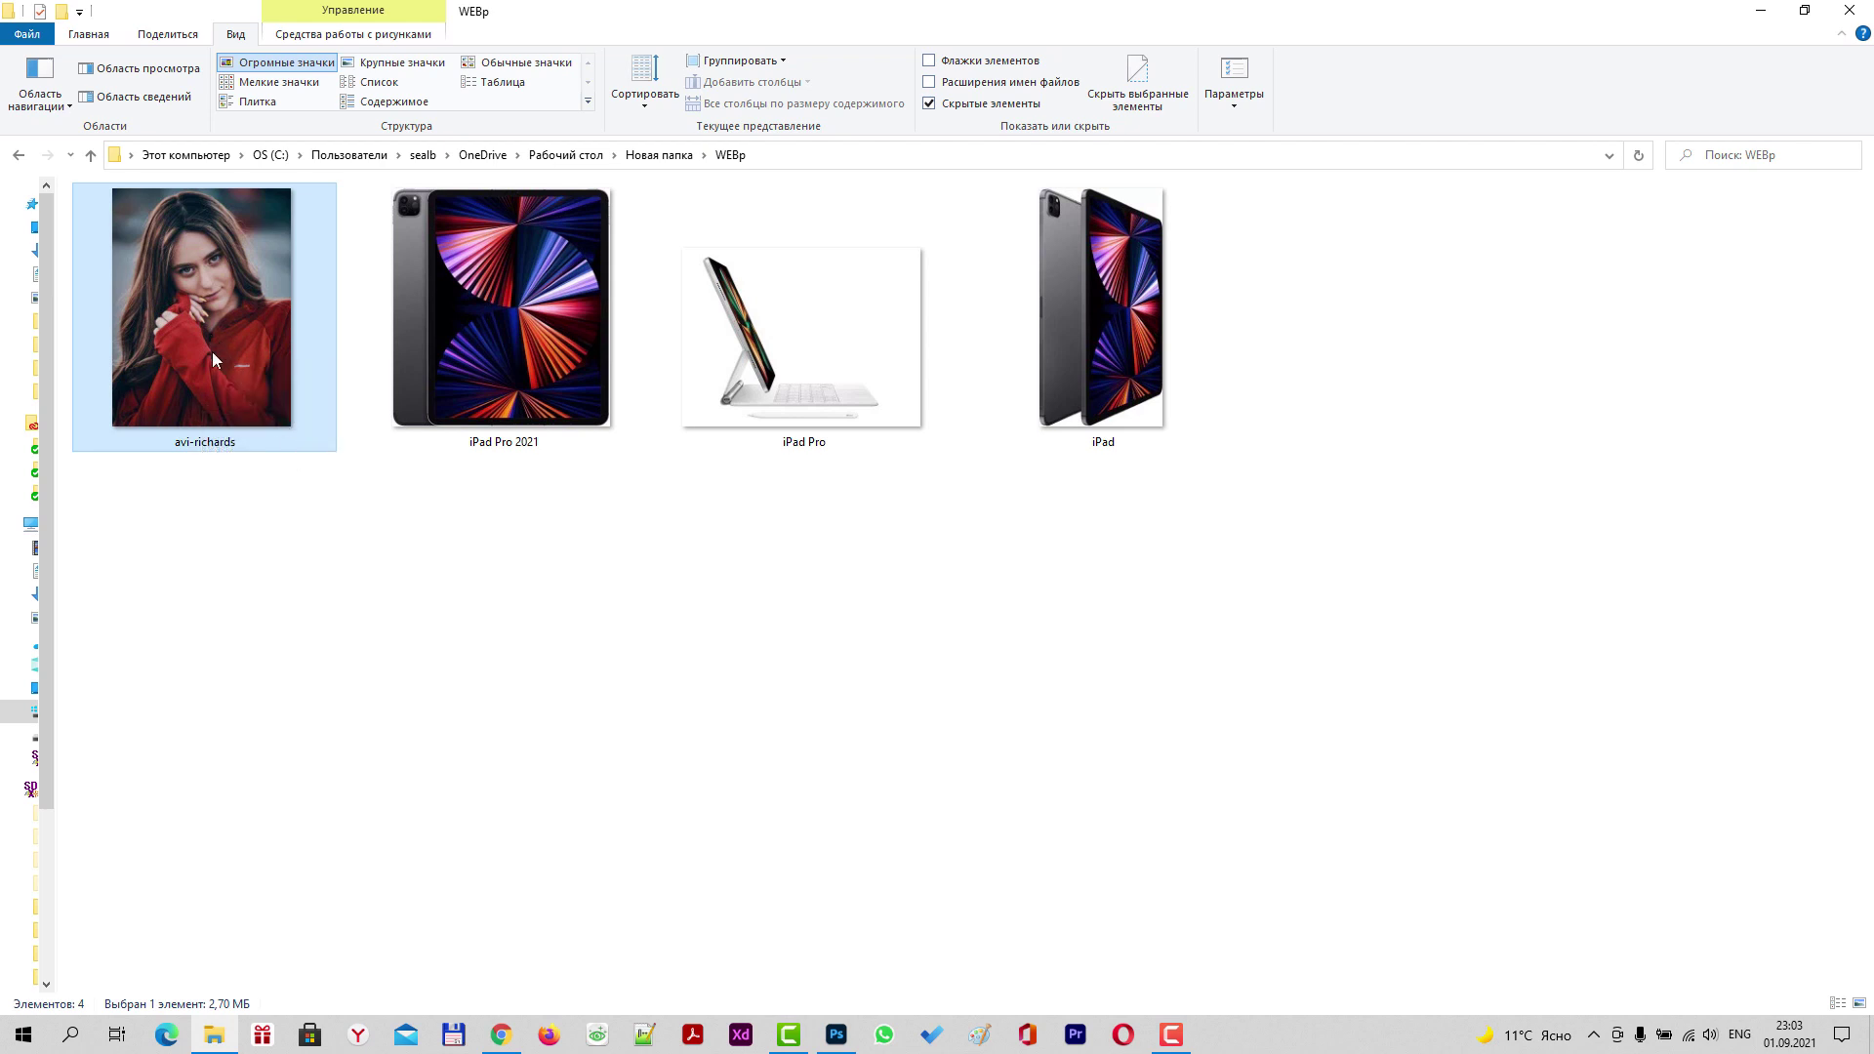
pyautogui.moveTo(211, 338); pyautogui.dragTo(837, 1030)
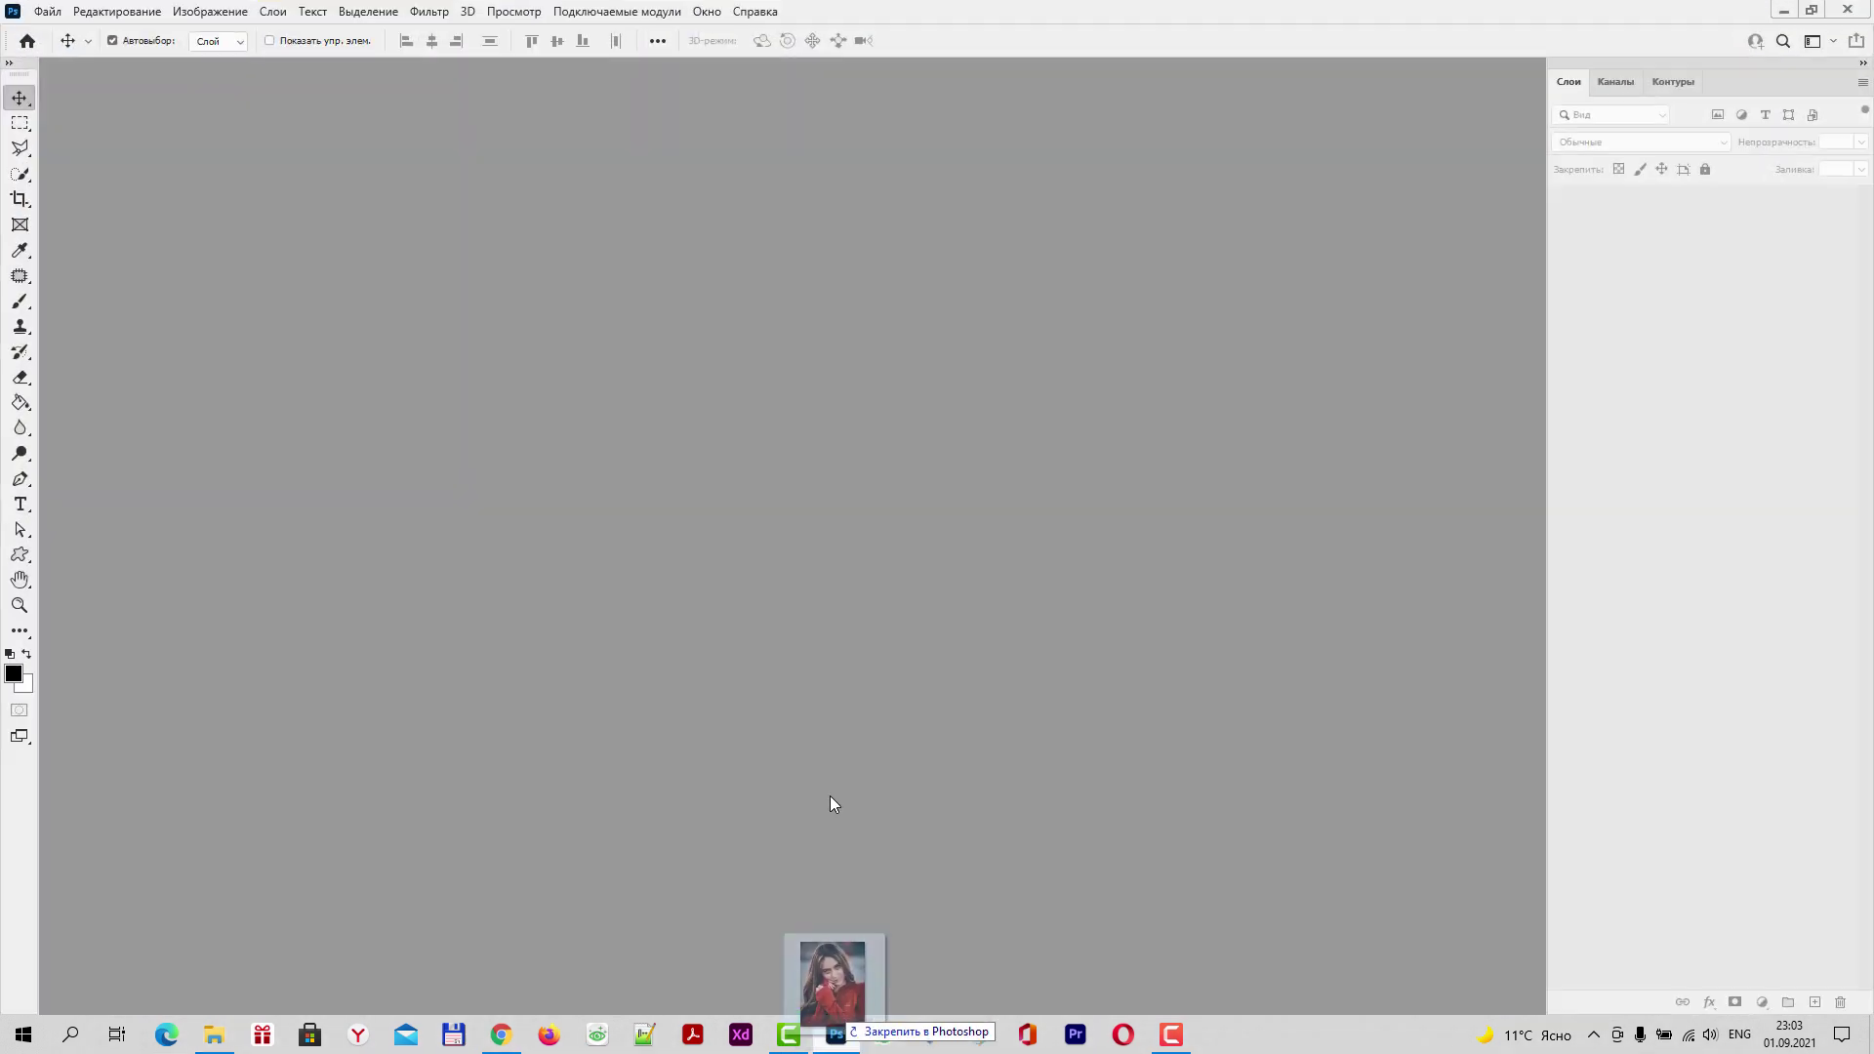
pyautogui.moveTo(830, 797); pyautogui.dragTo(810, 674)
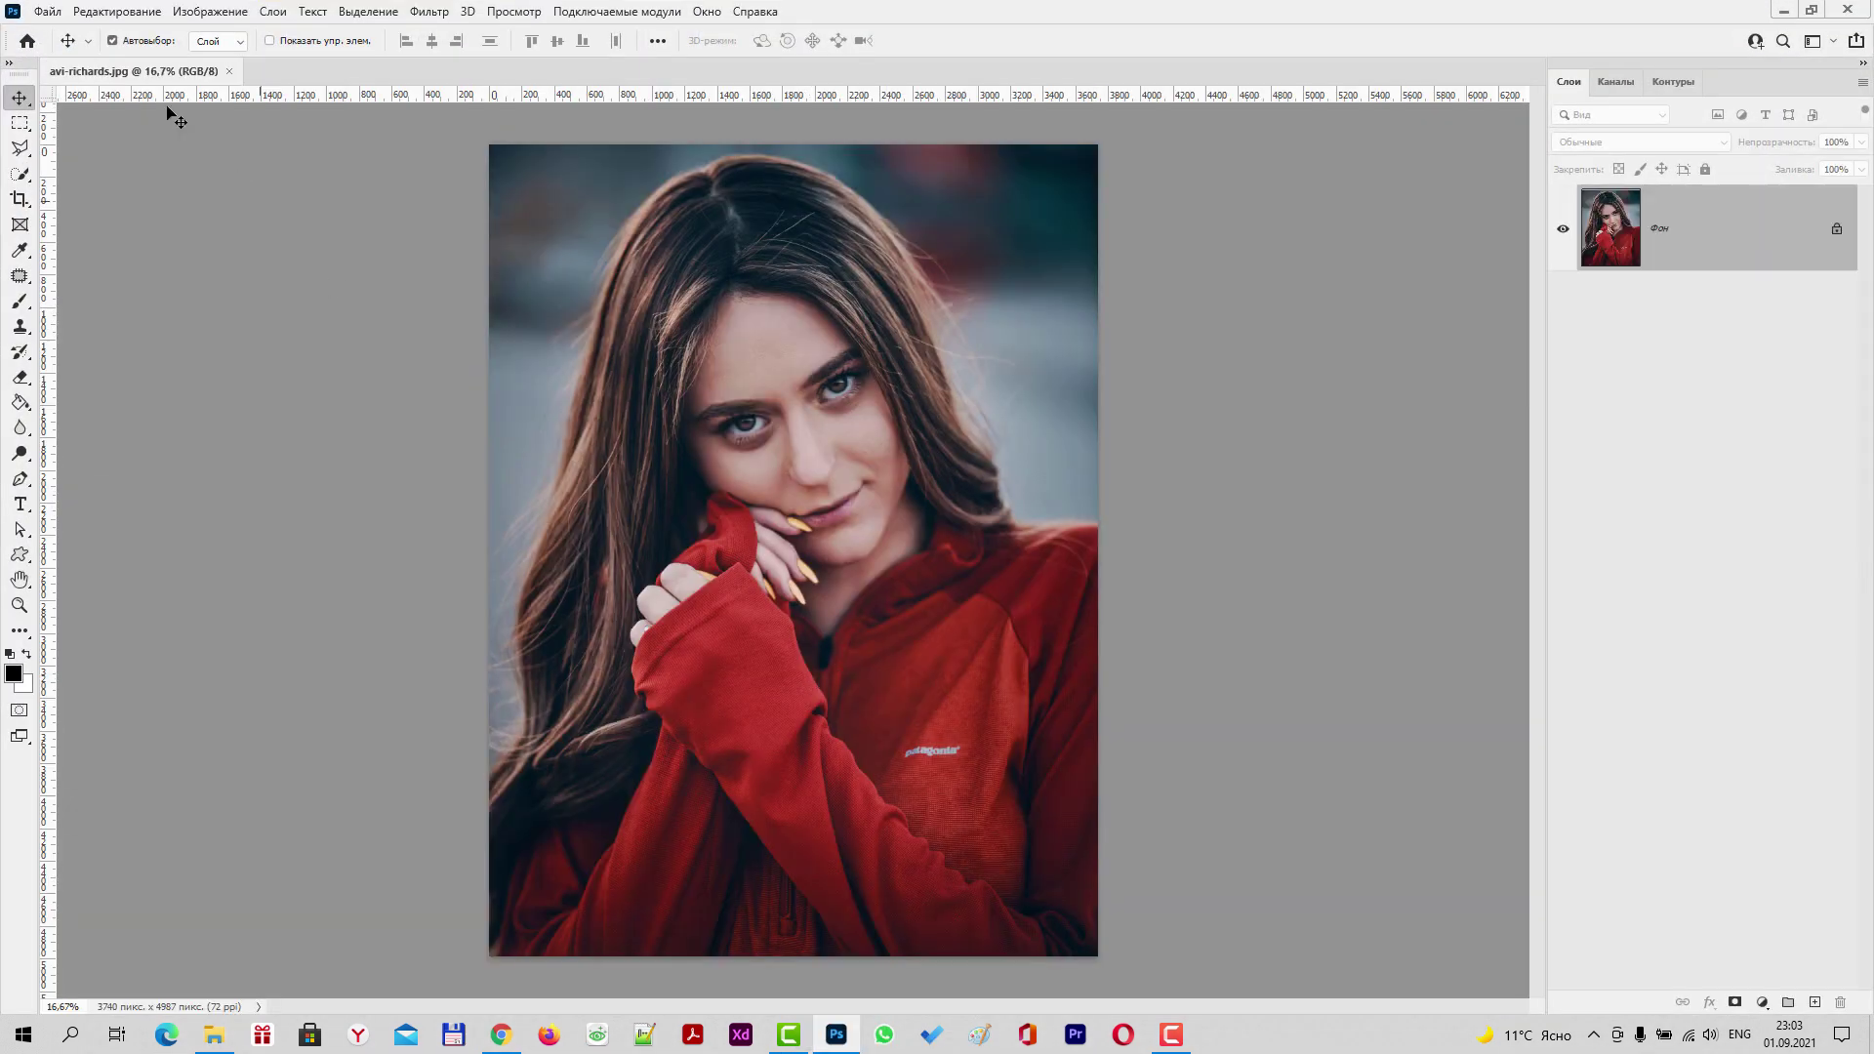
# Set the portrait's Image Size to 600 × 800 pixels.
pyautogui.click(207, 14)
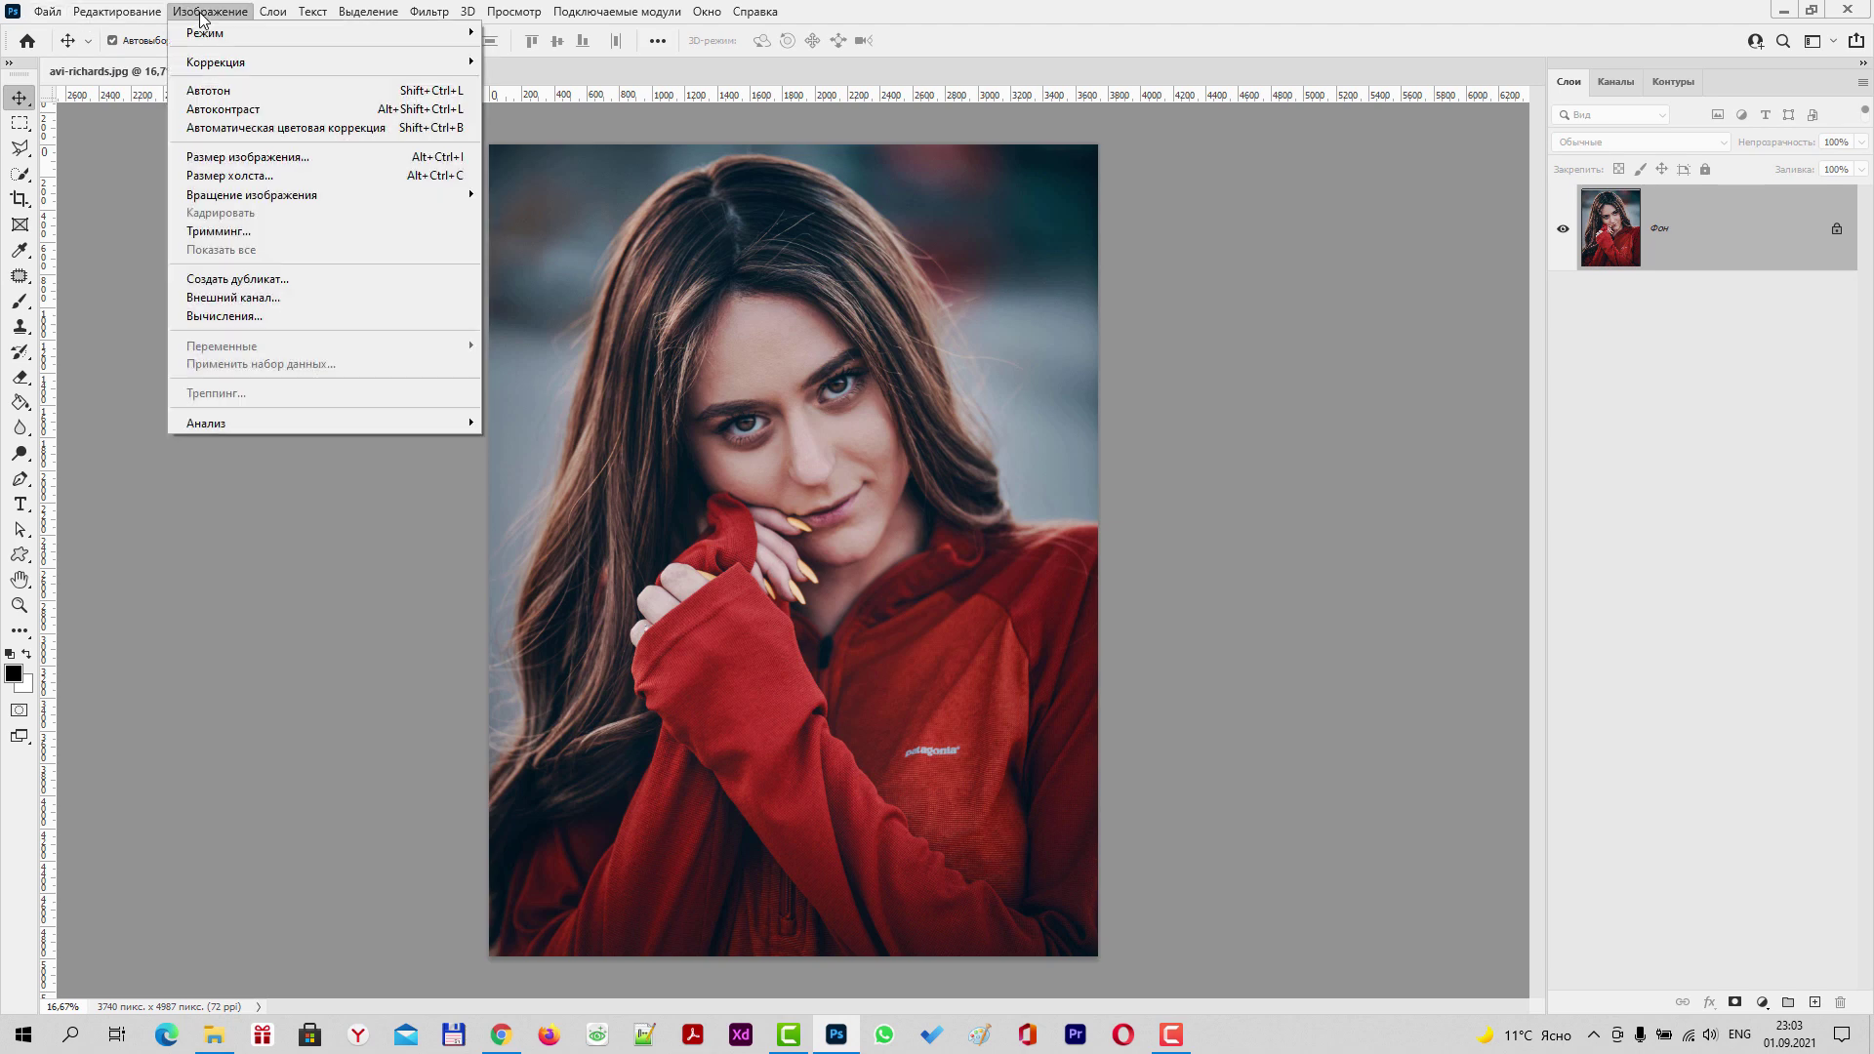
pyautogui.click(259, 162)
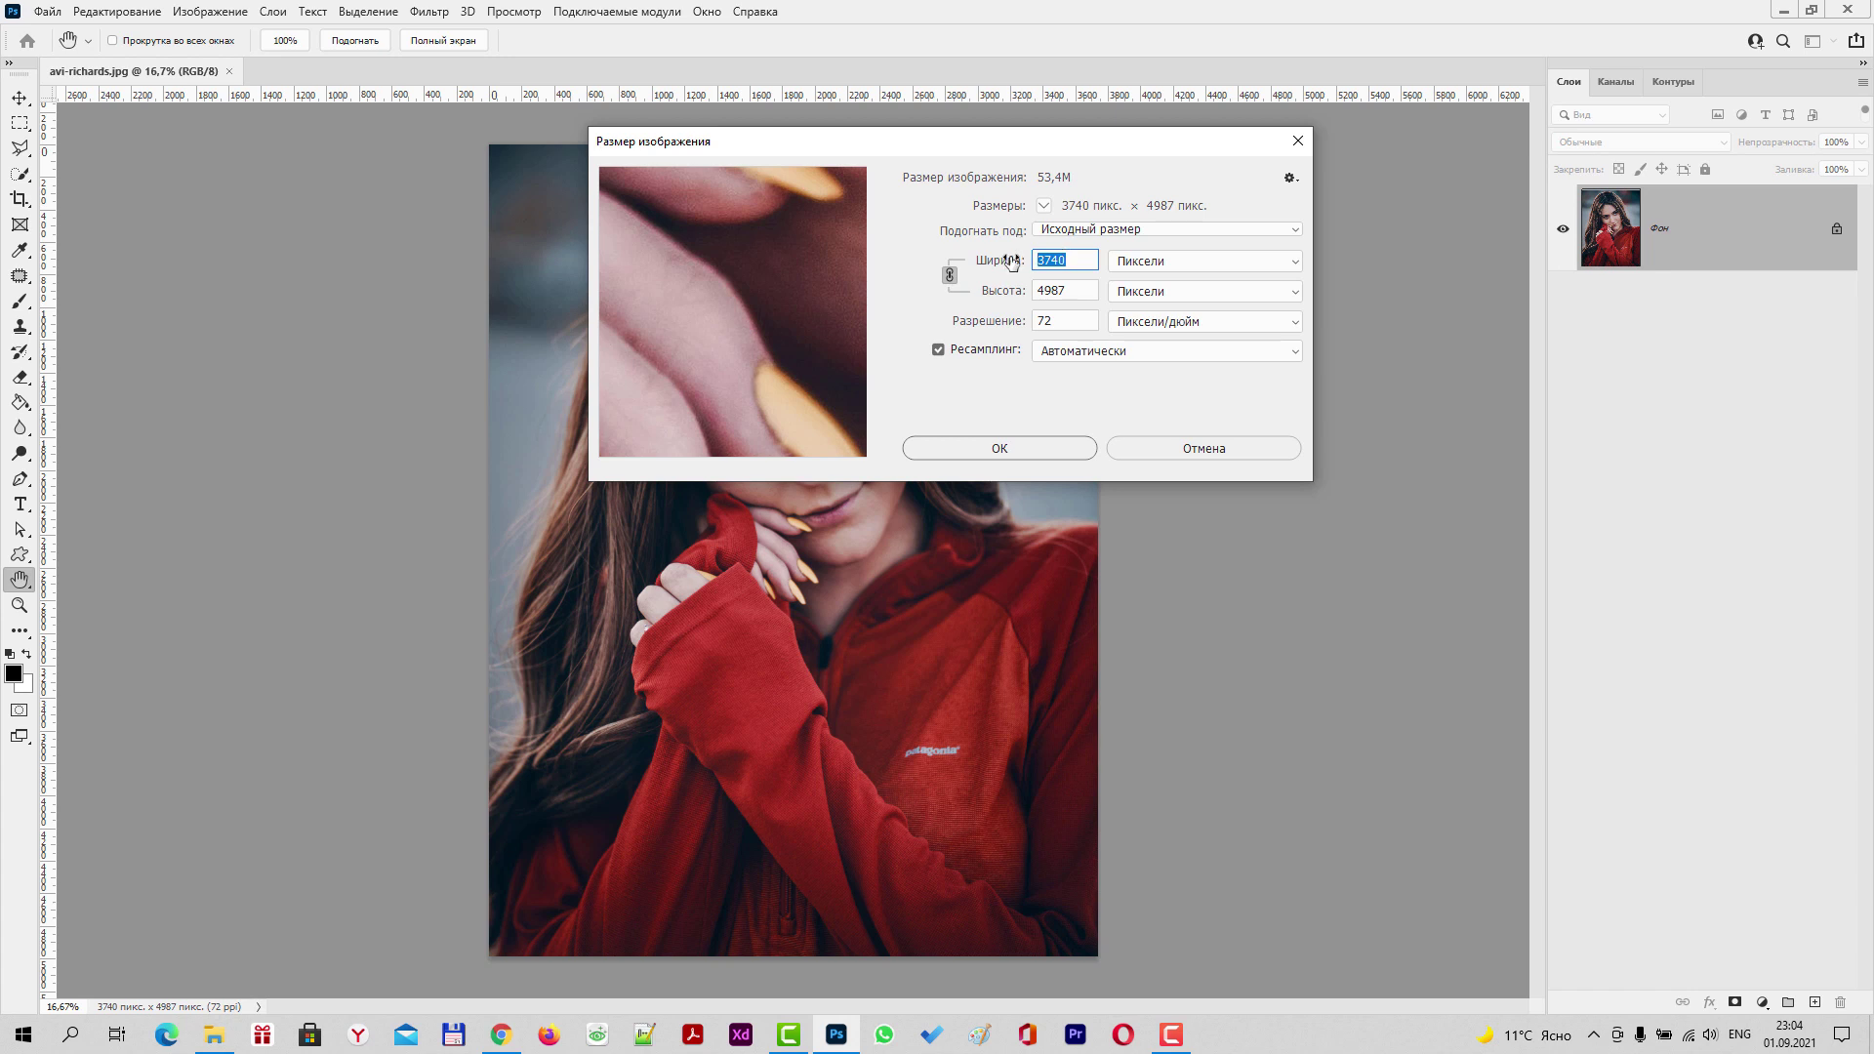
pyautogui.write('800')
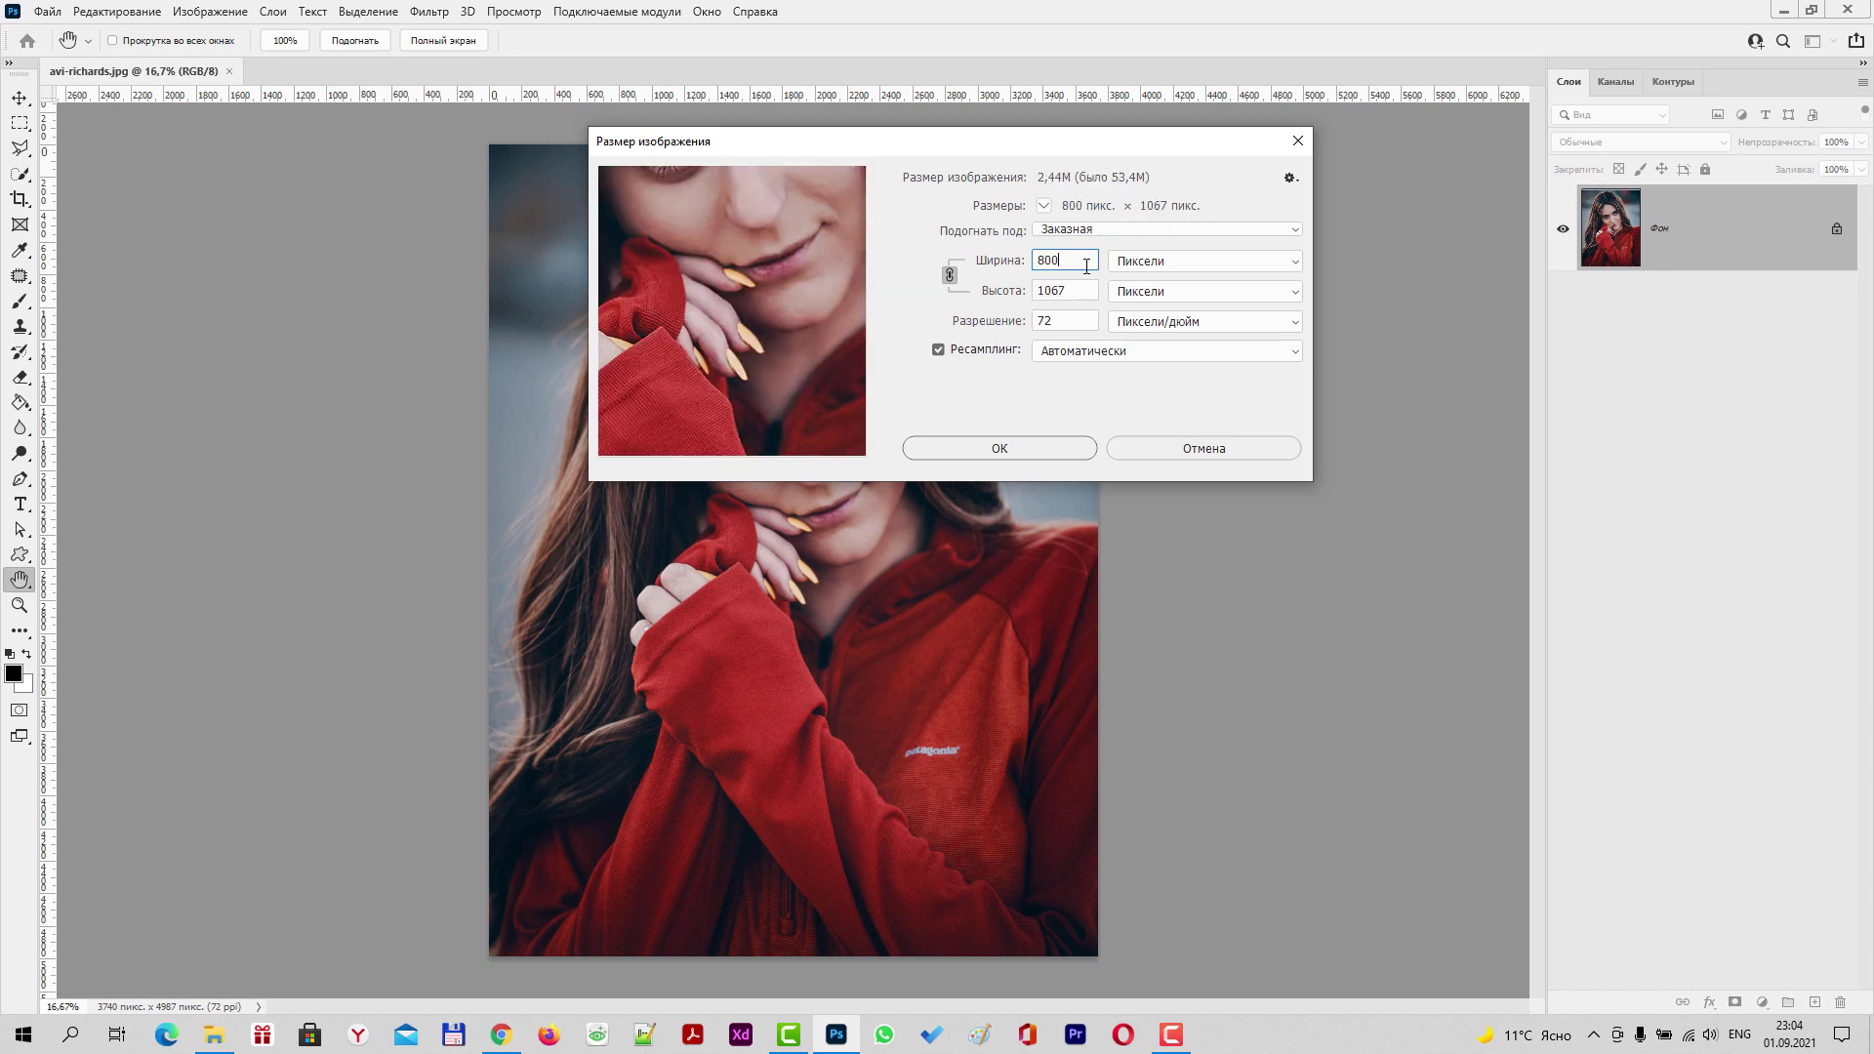
pyautogui.write('6')
pyautogui.write('00')
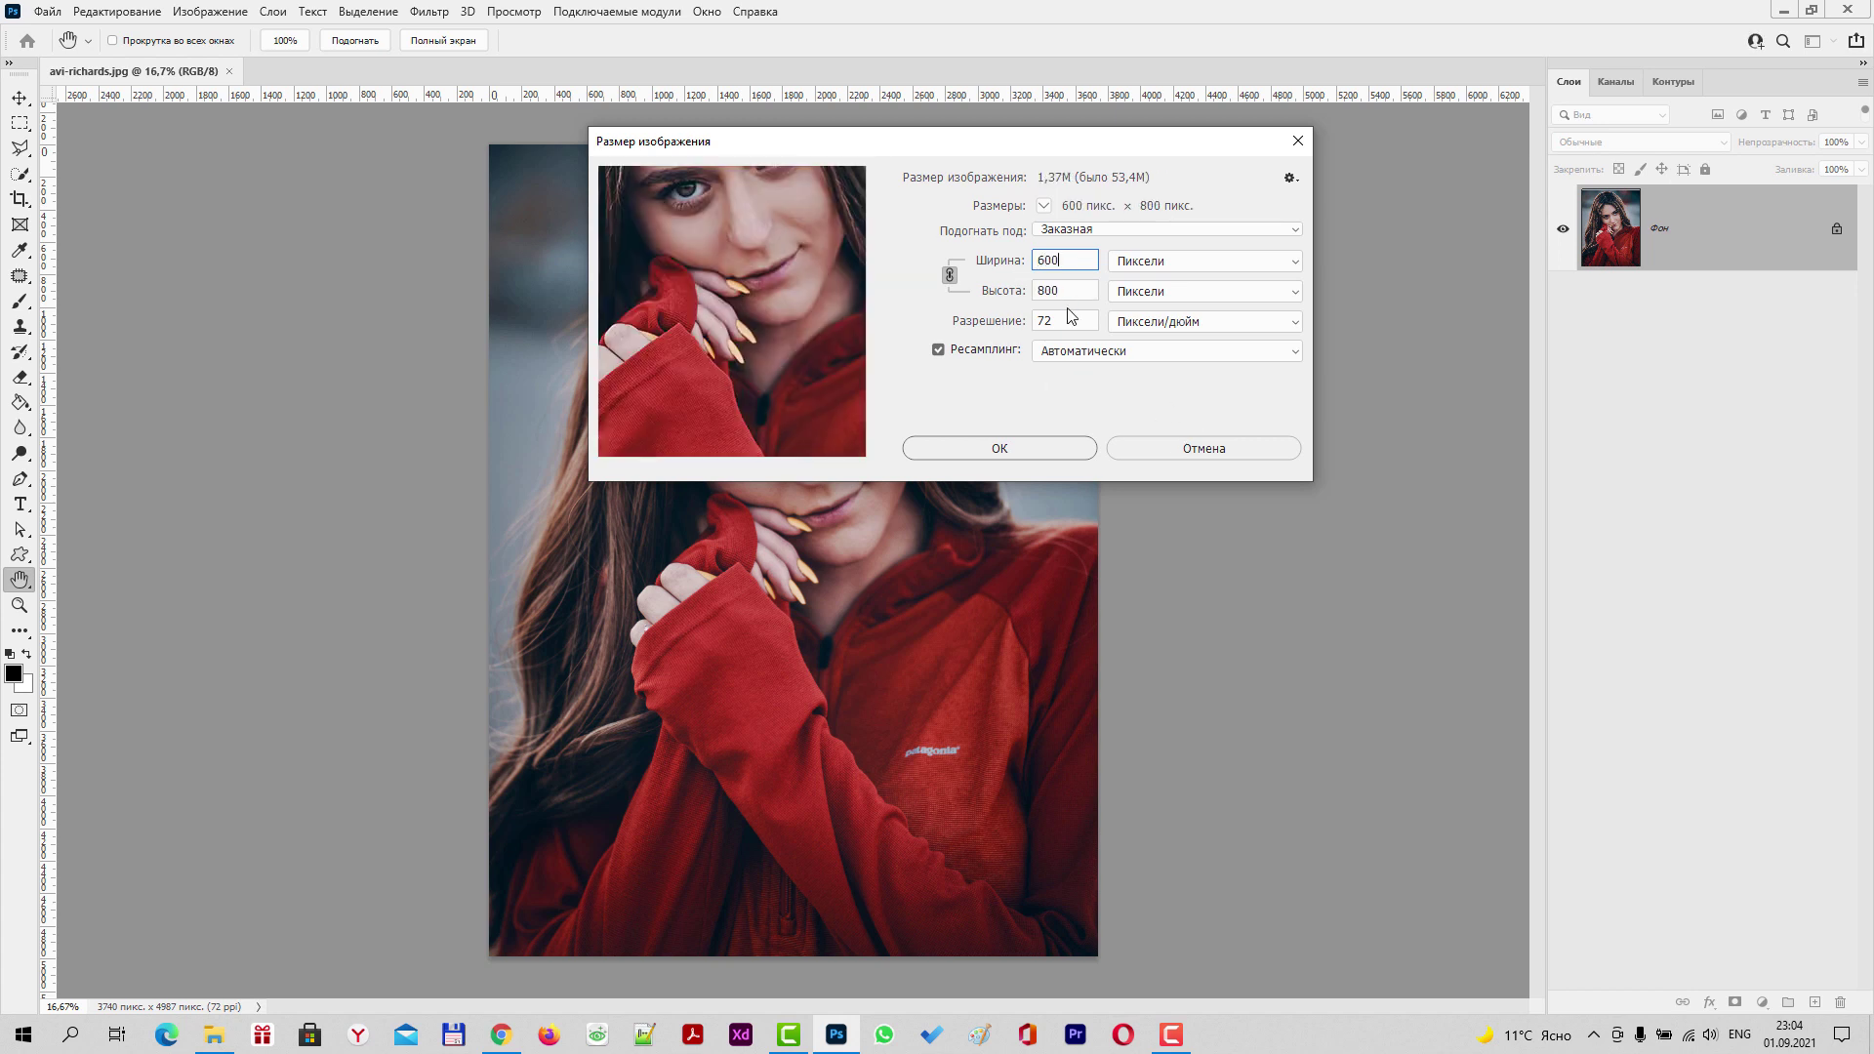
pyautogui.click(1030, 445)
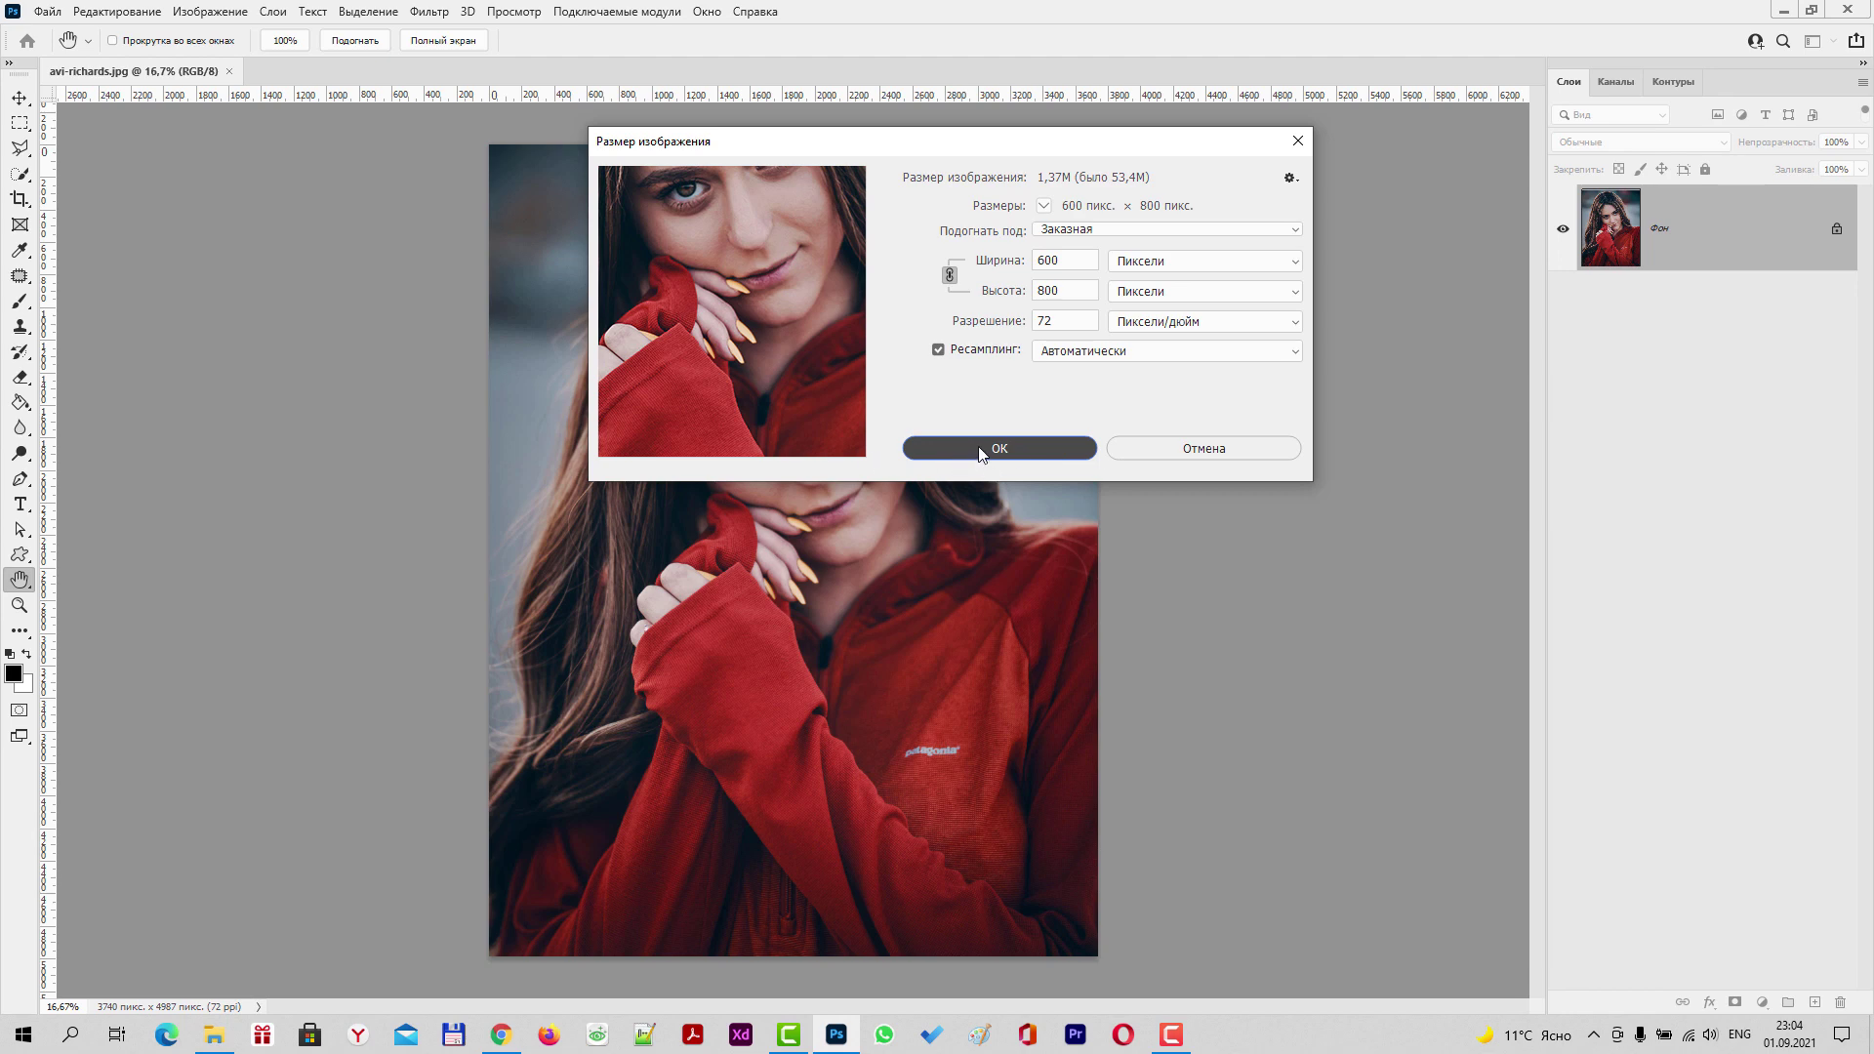
# Apply the 600×800 resize and save the portrait as the JPEG avi-richards1.jpg.
pyautogui.click(998, 452)
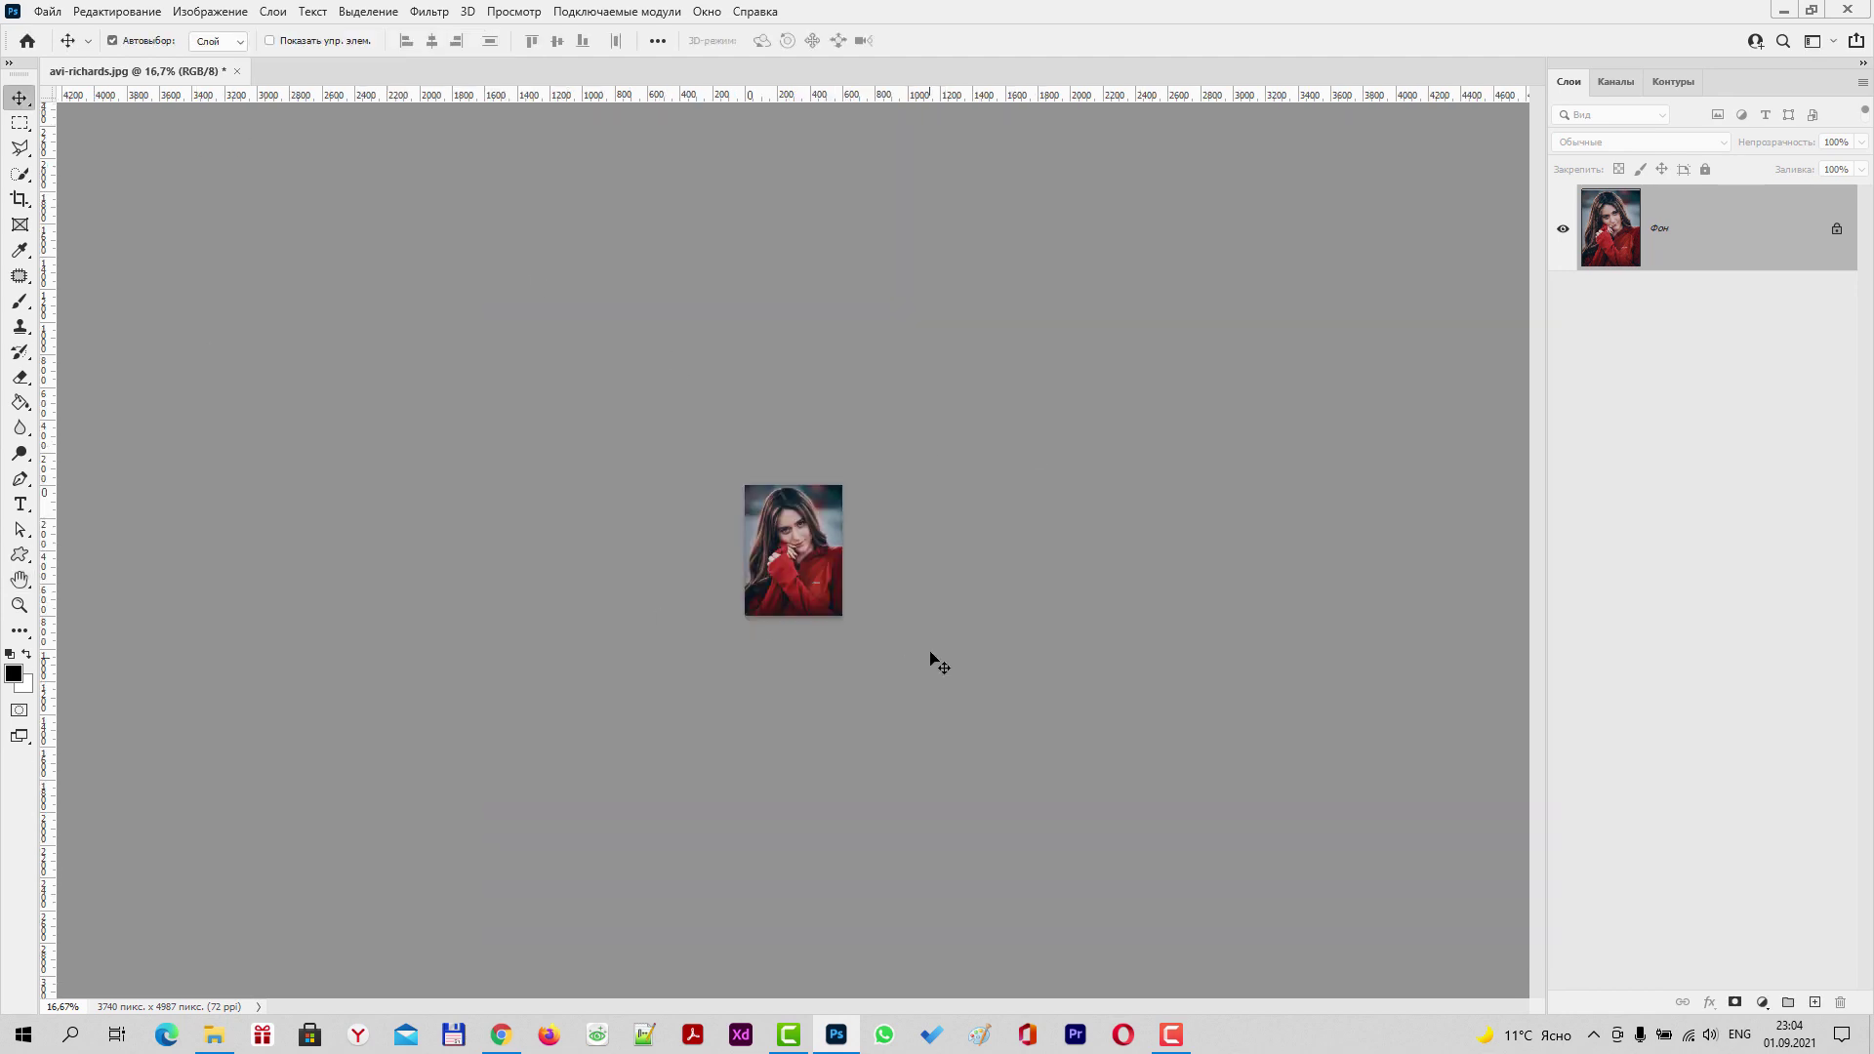
pyautogui.scroll(10, 932, 651)
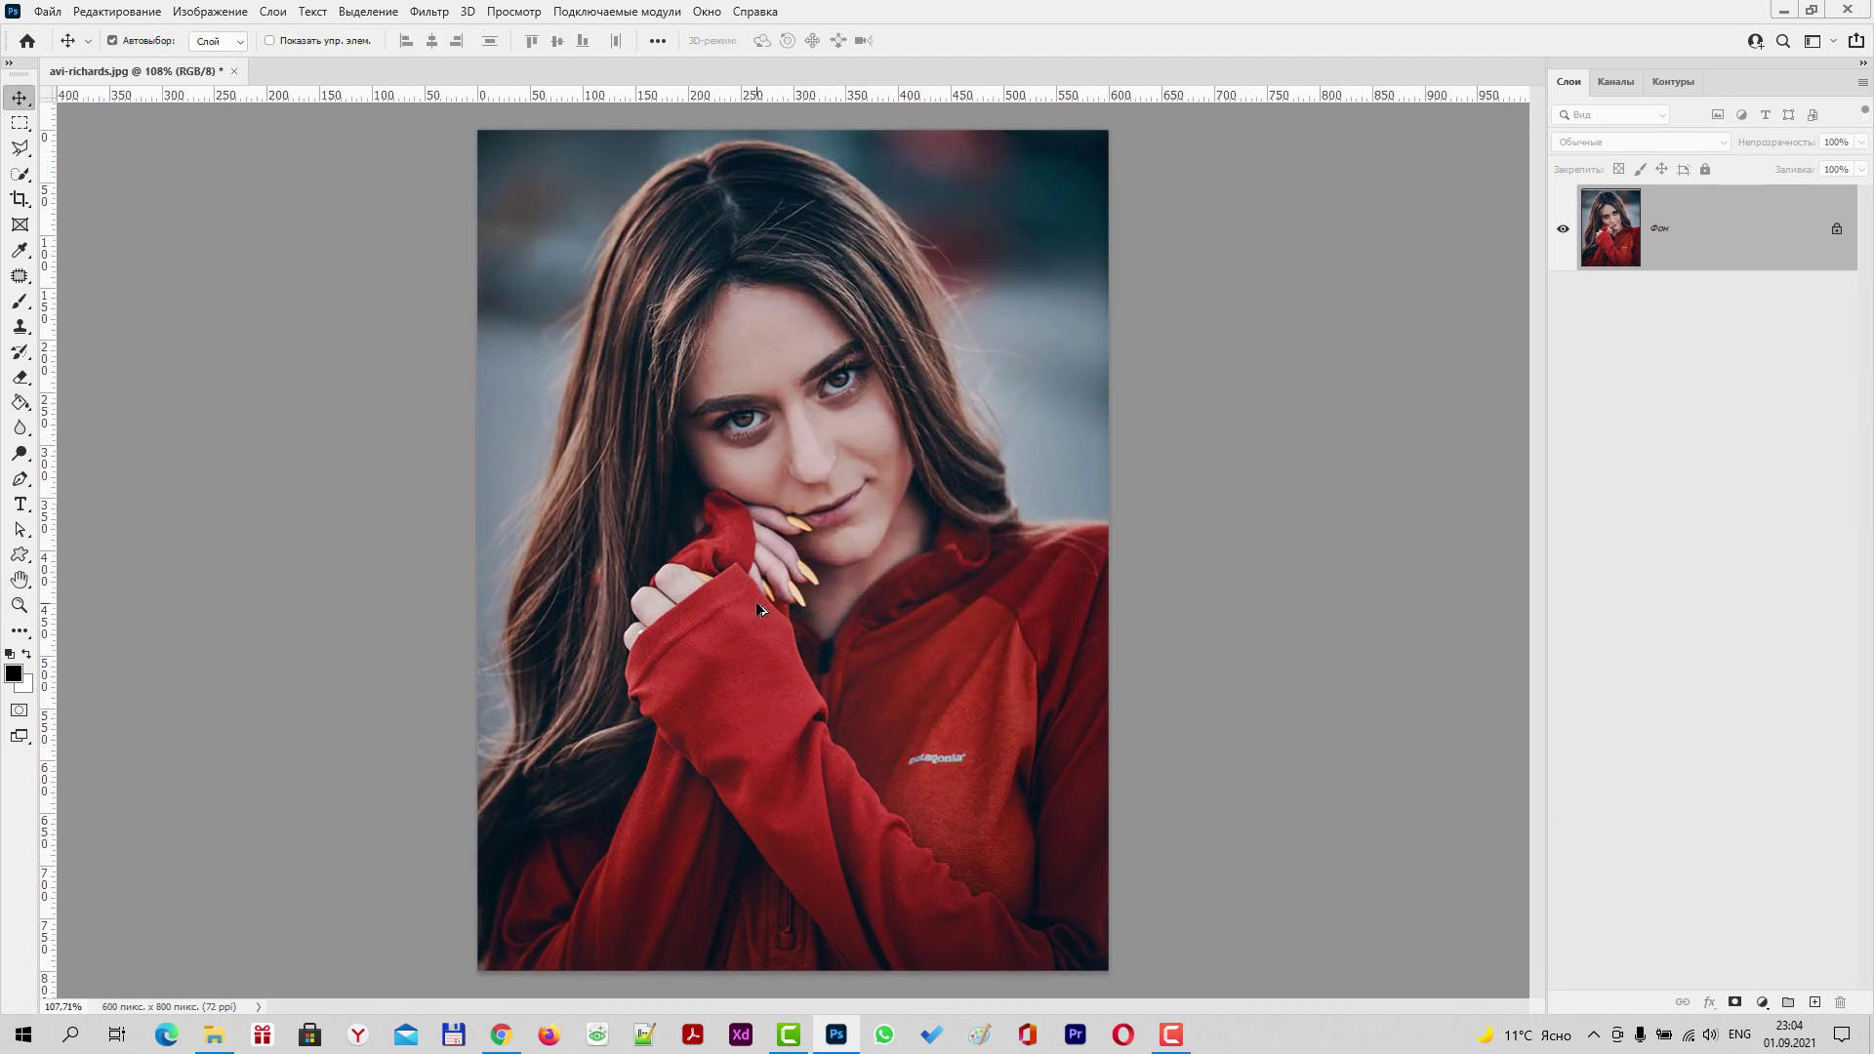
pyautogui.click(71, 12)
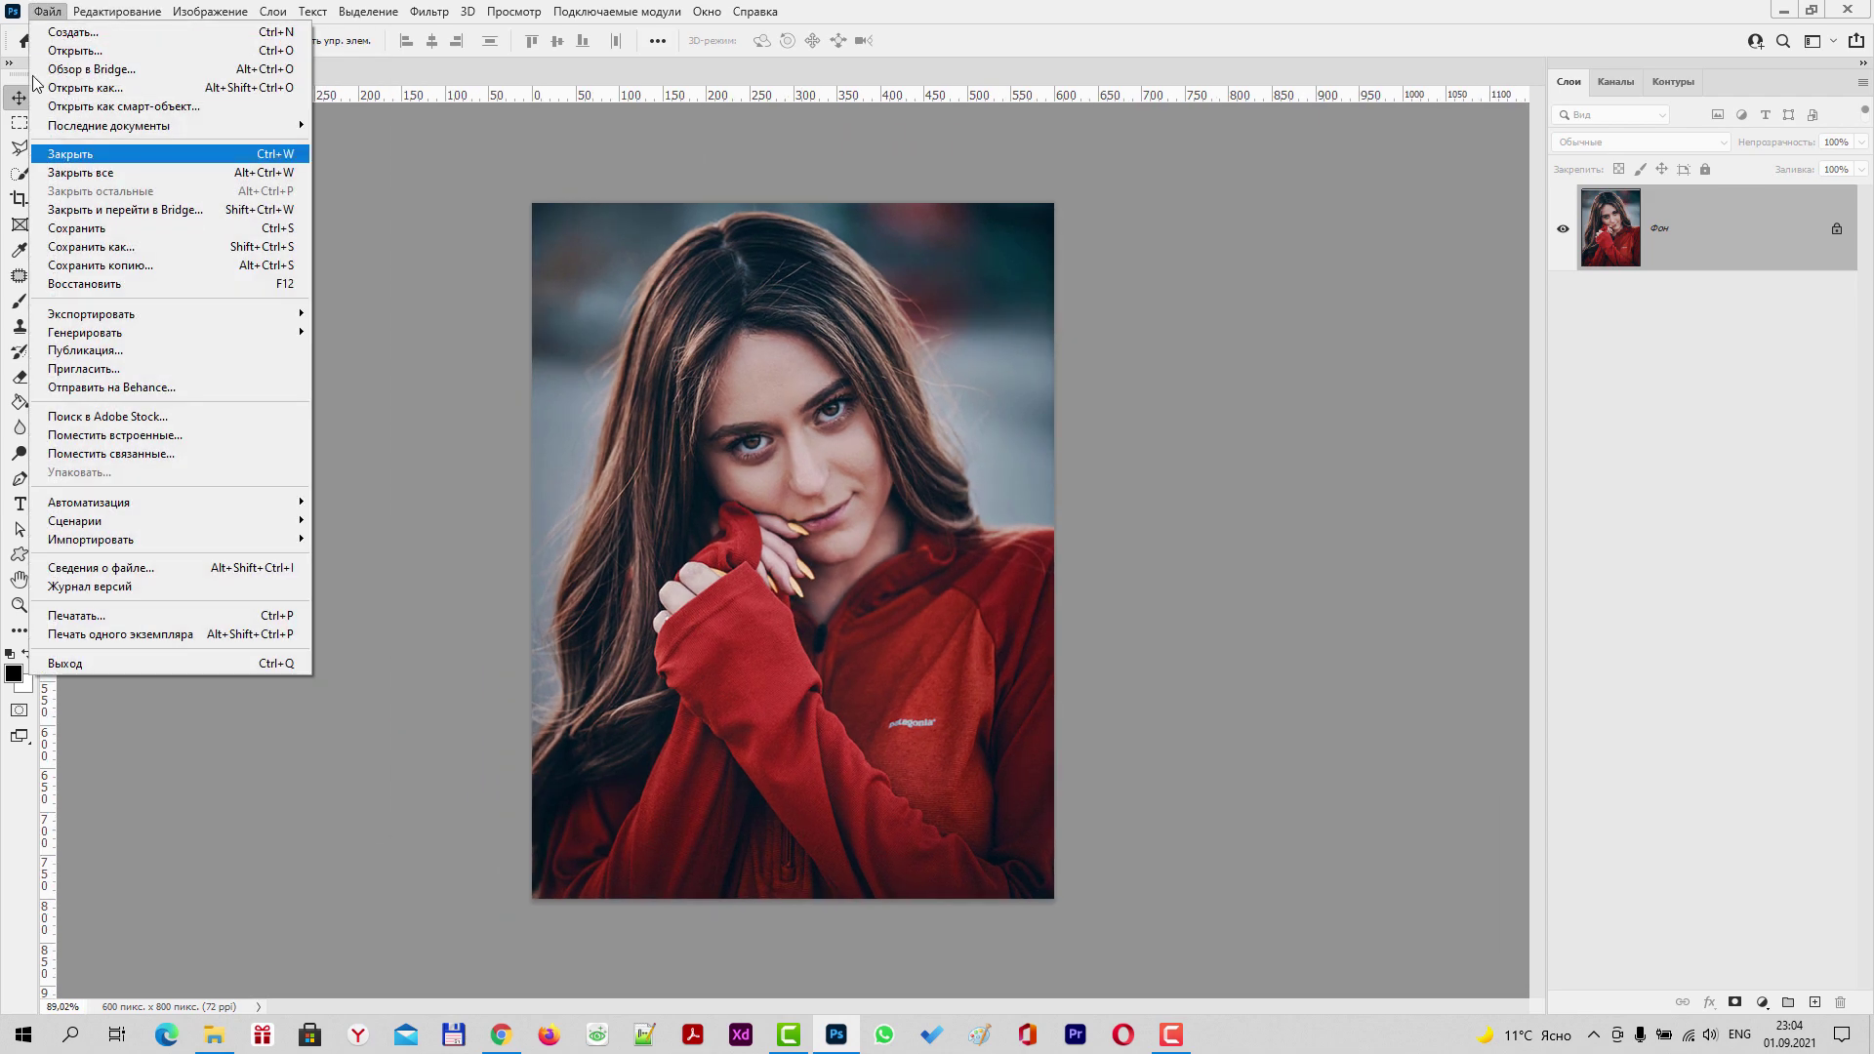
pyautogui.click(98, 257)
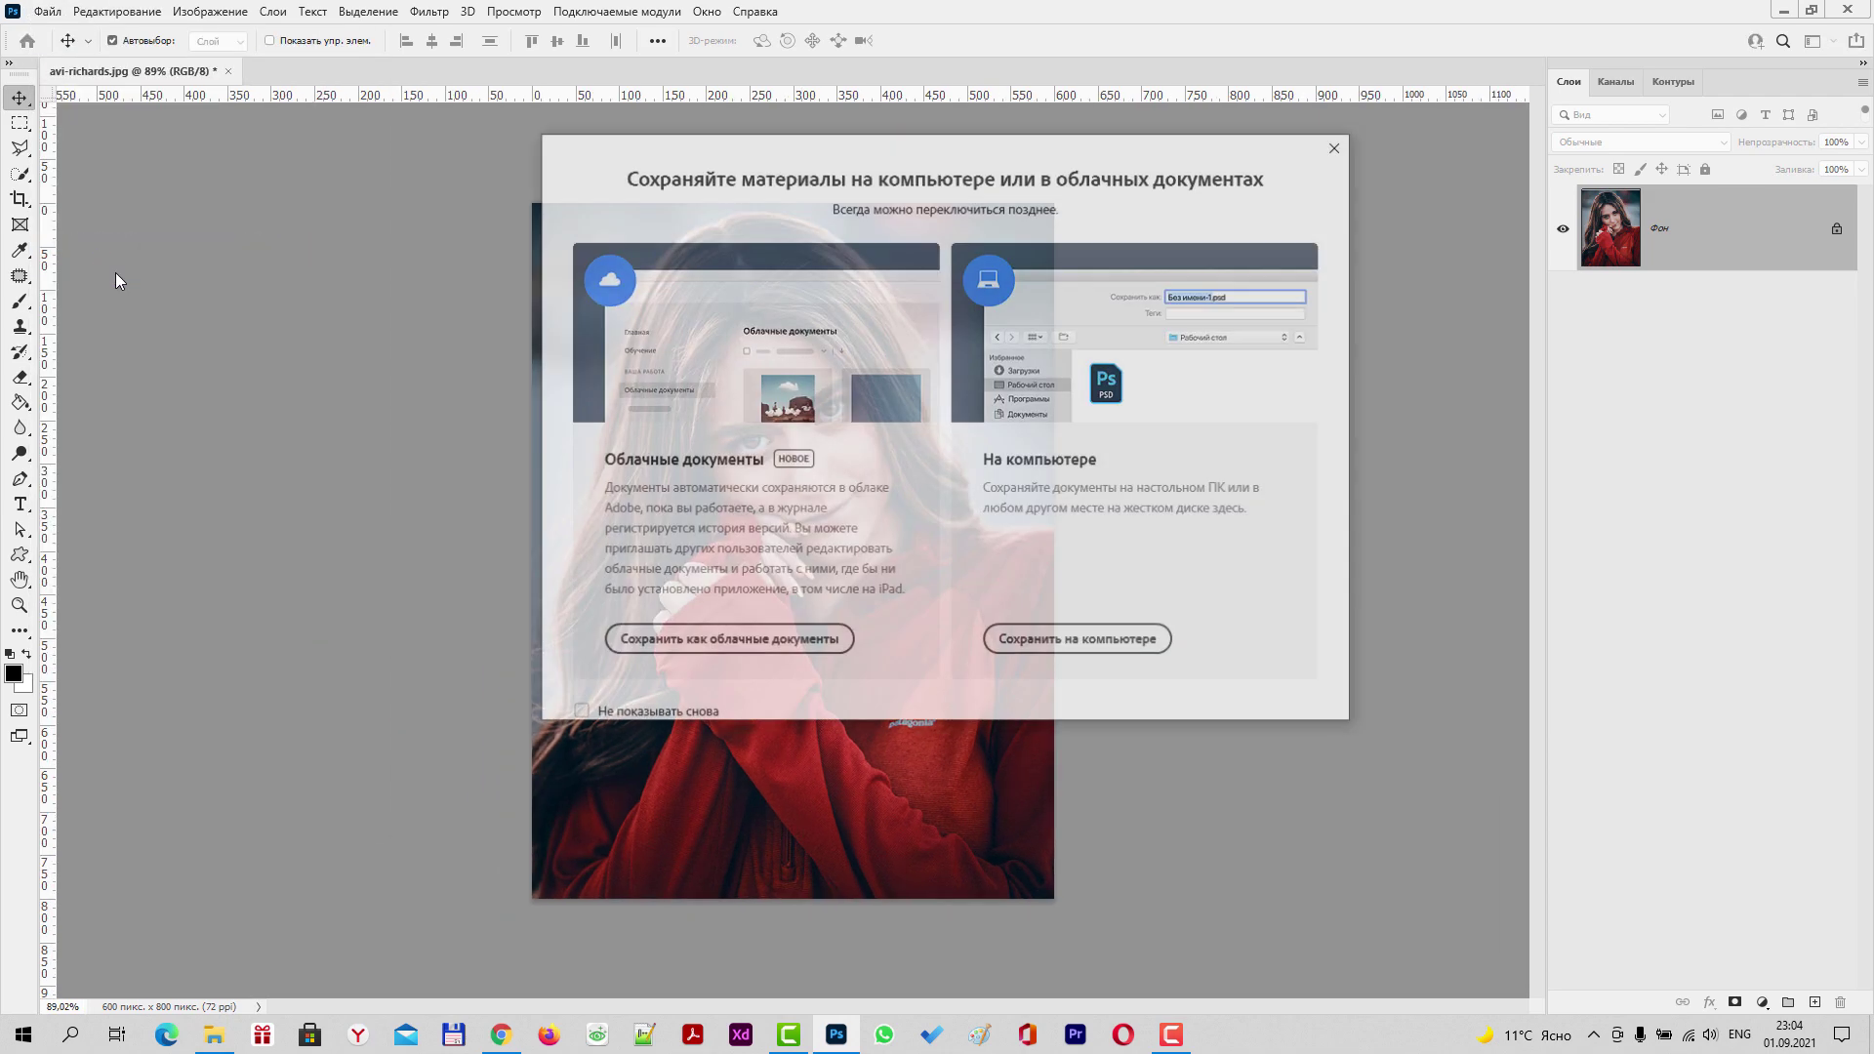
pyautogui.click(1057, 644)
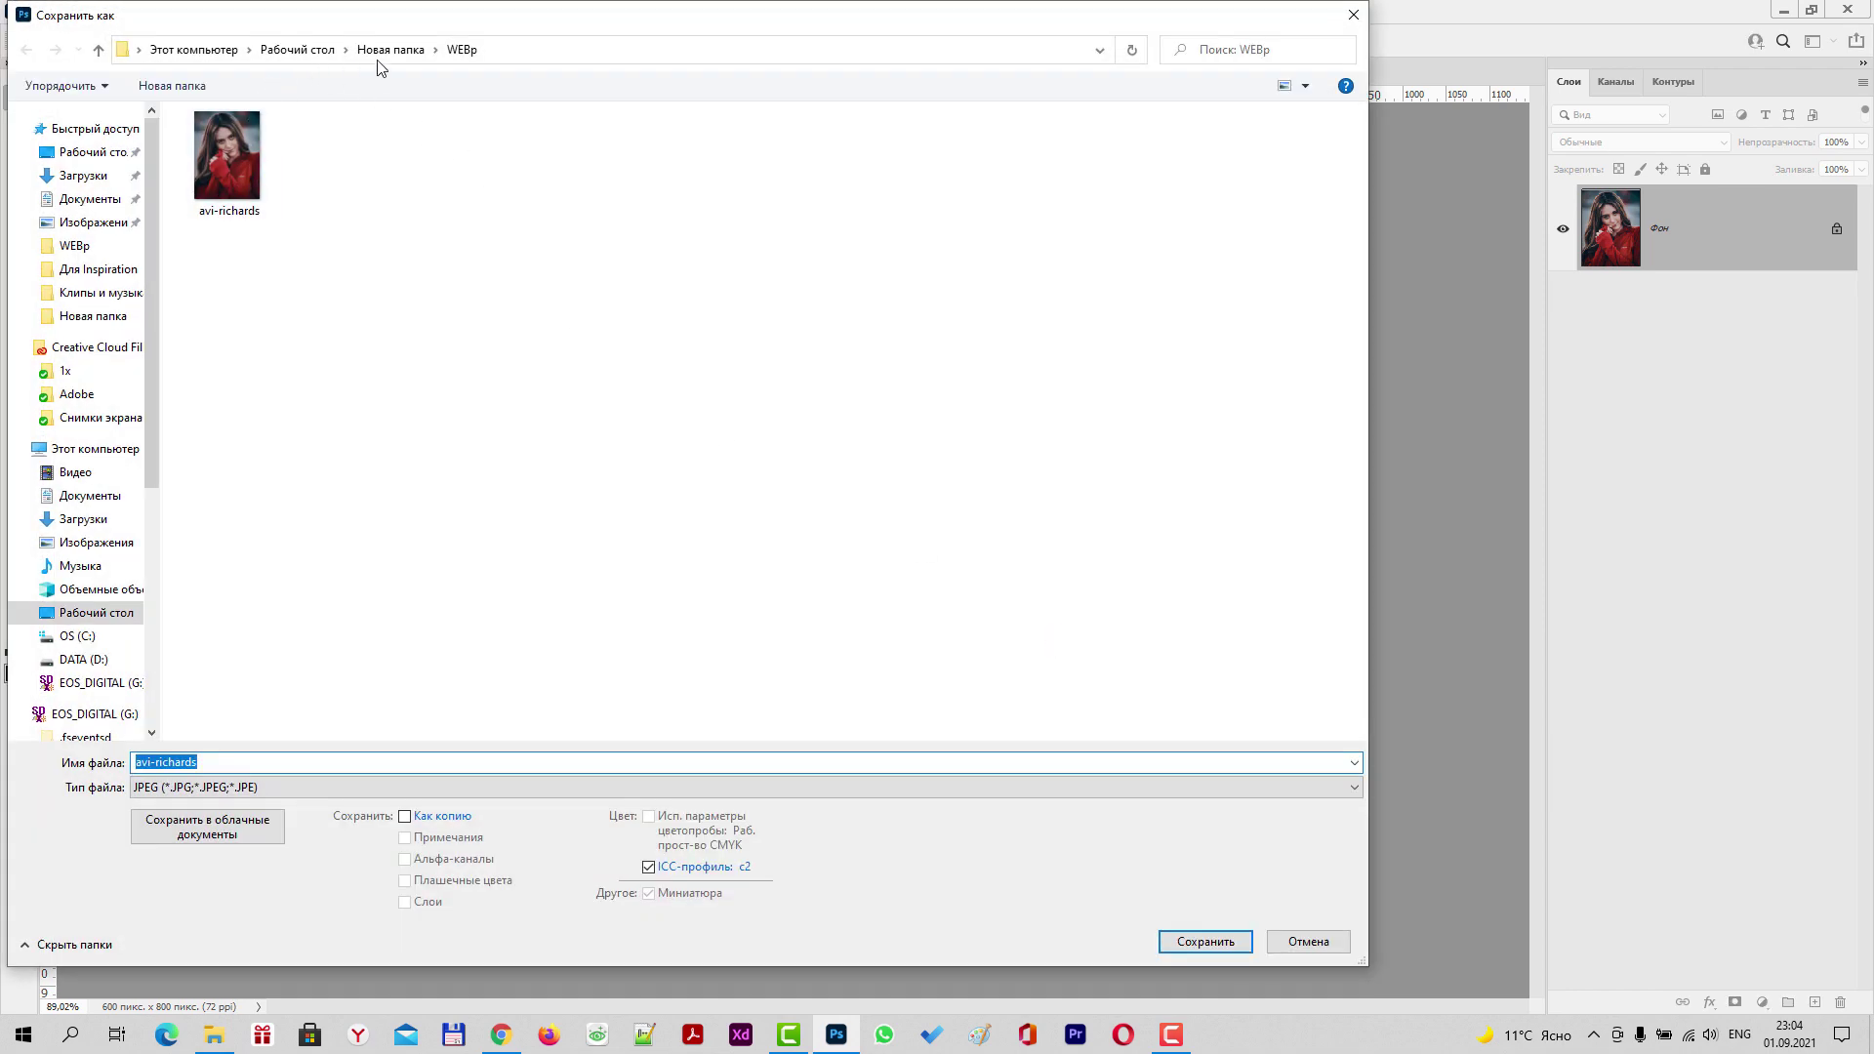
pyautogui.click(220, 766)
pyautogui.write('1')
pyautogui.click(1220, 942)
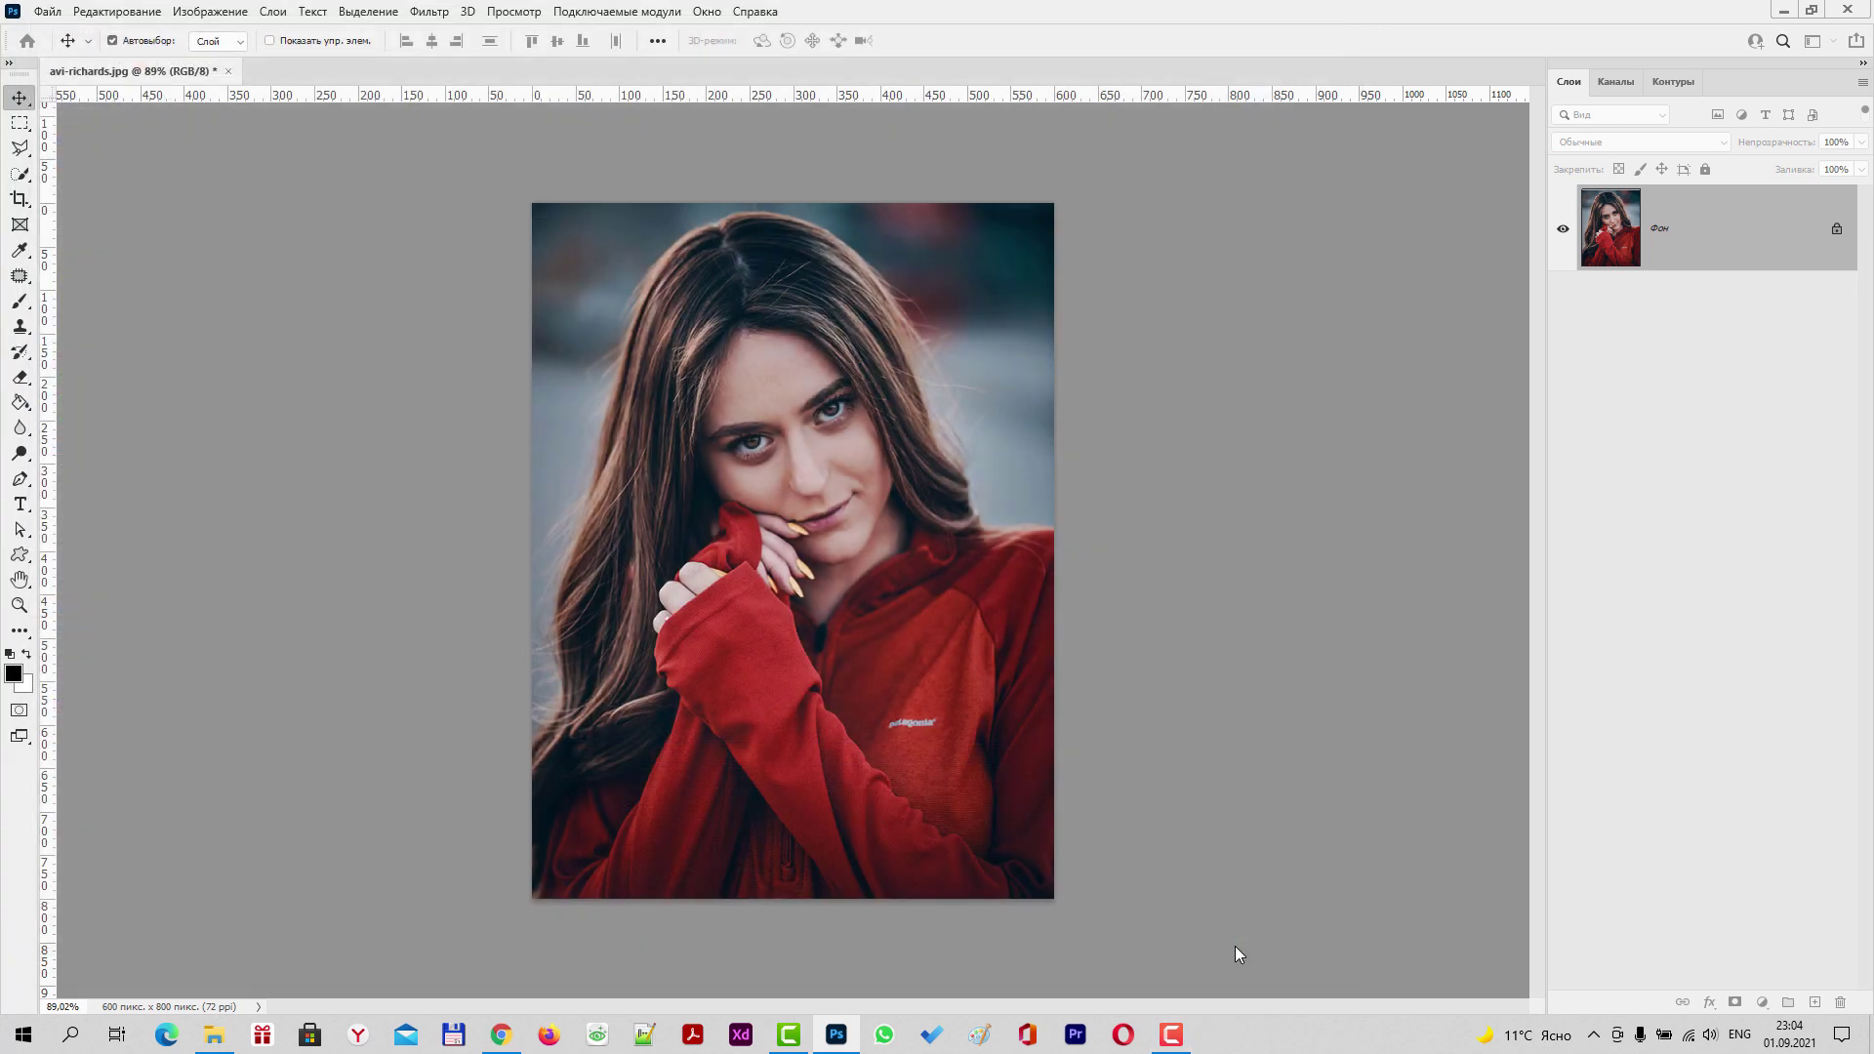
pyautogui.click(898, 209)
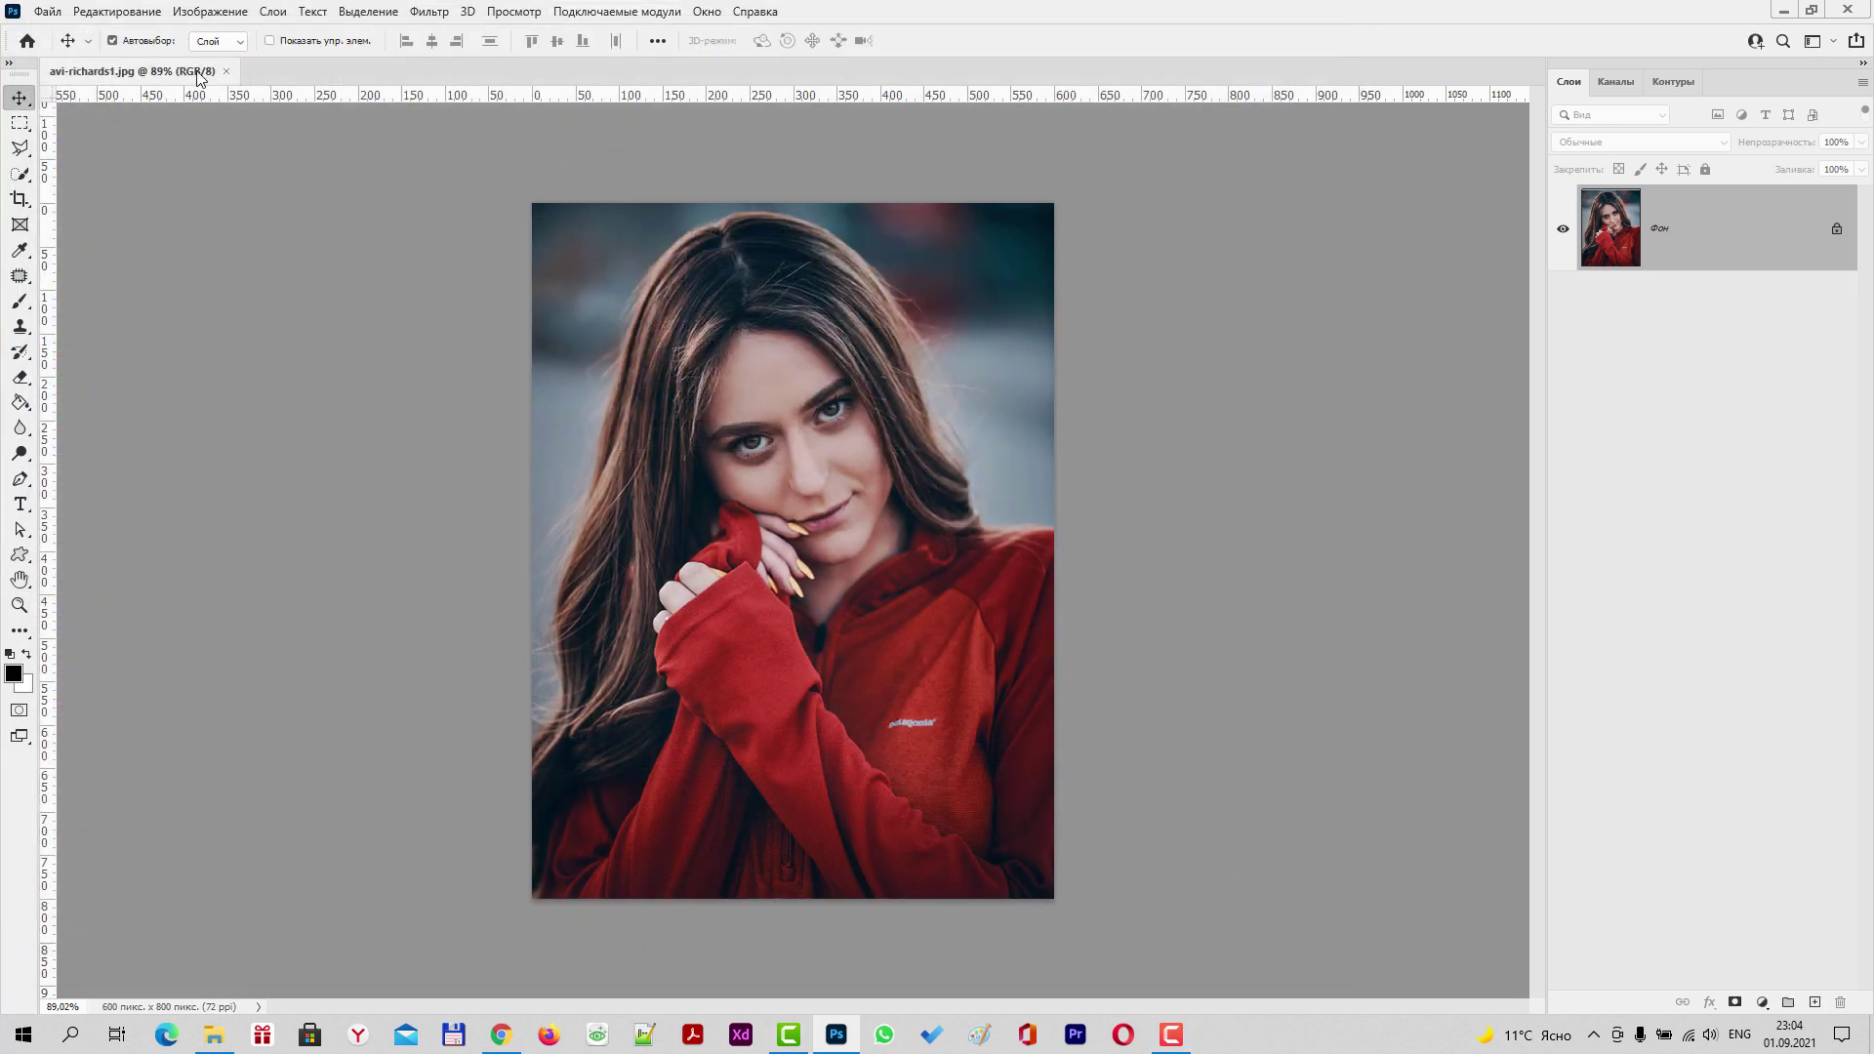
# Close the document and drag avi-richards1.jpg from the WEBp folder into Photoshop.
pyautogui.click(228, 73)
pyautogui.click(1783, 11)
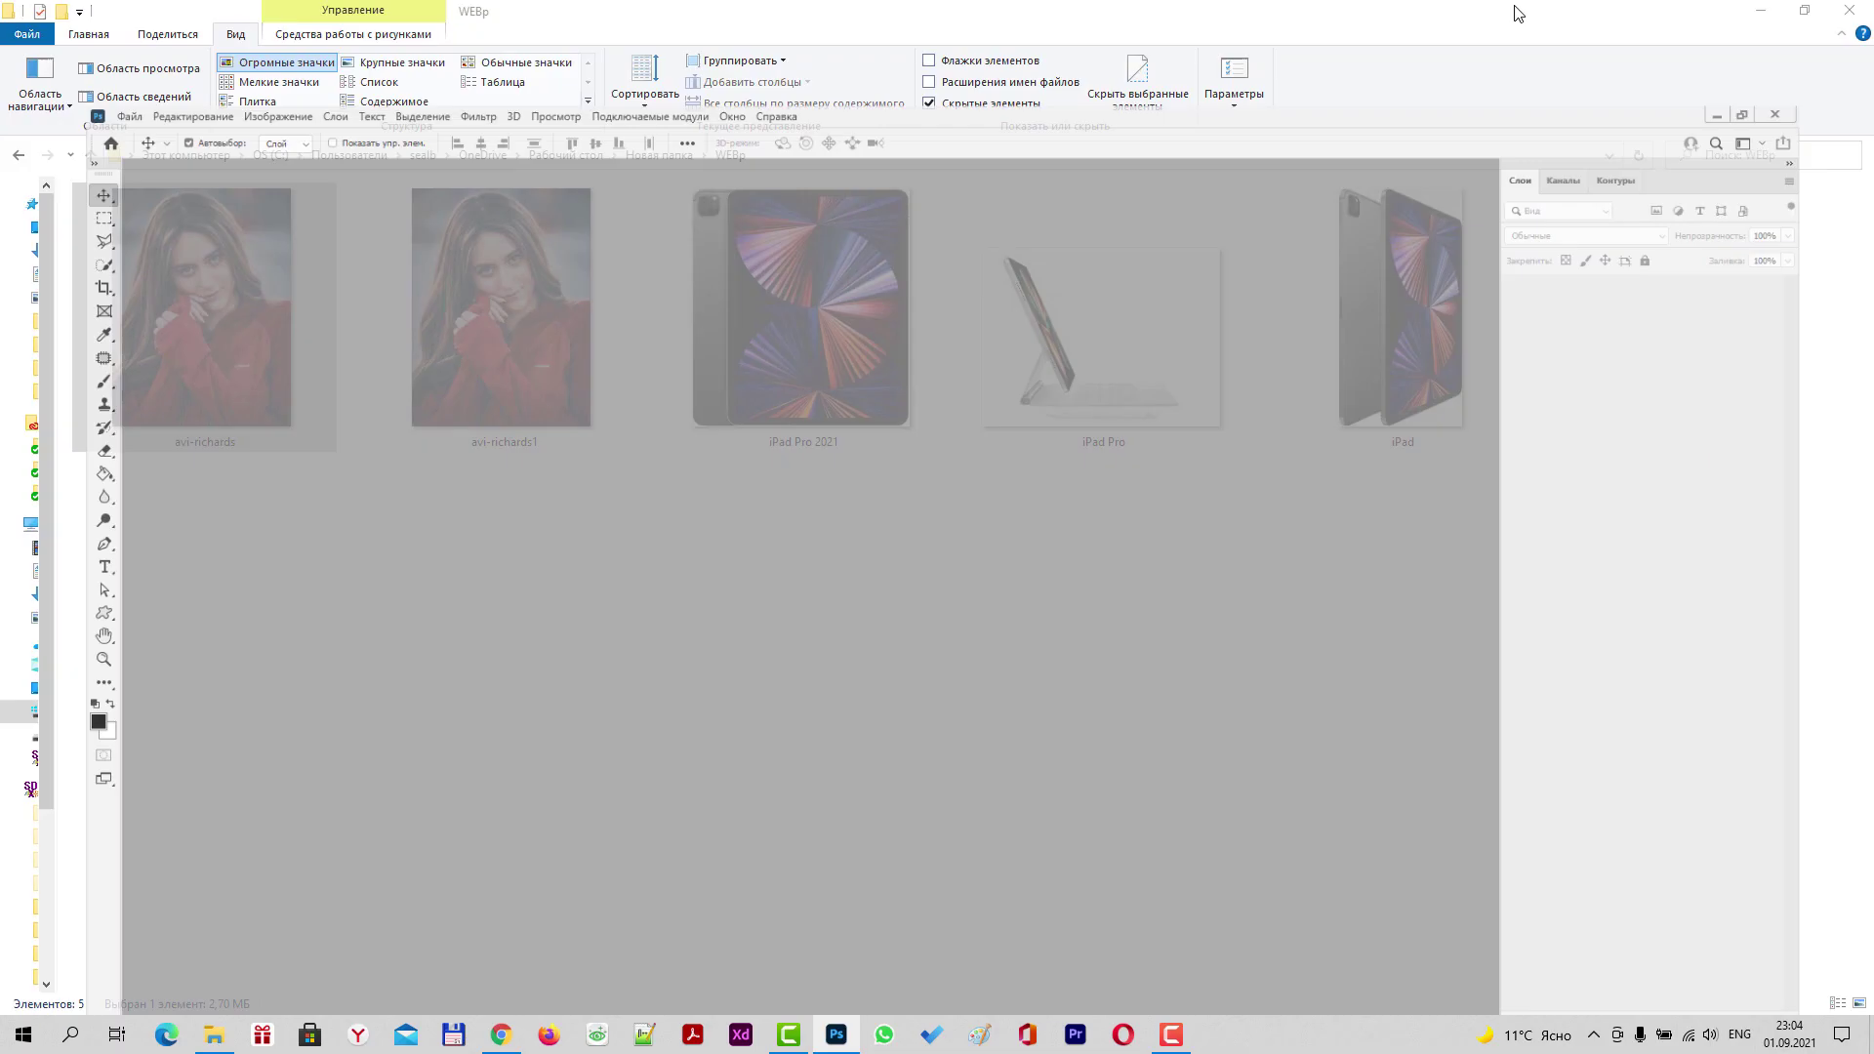
pyautogui.click(529, 409)
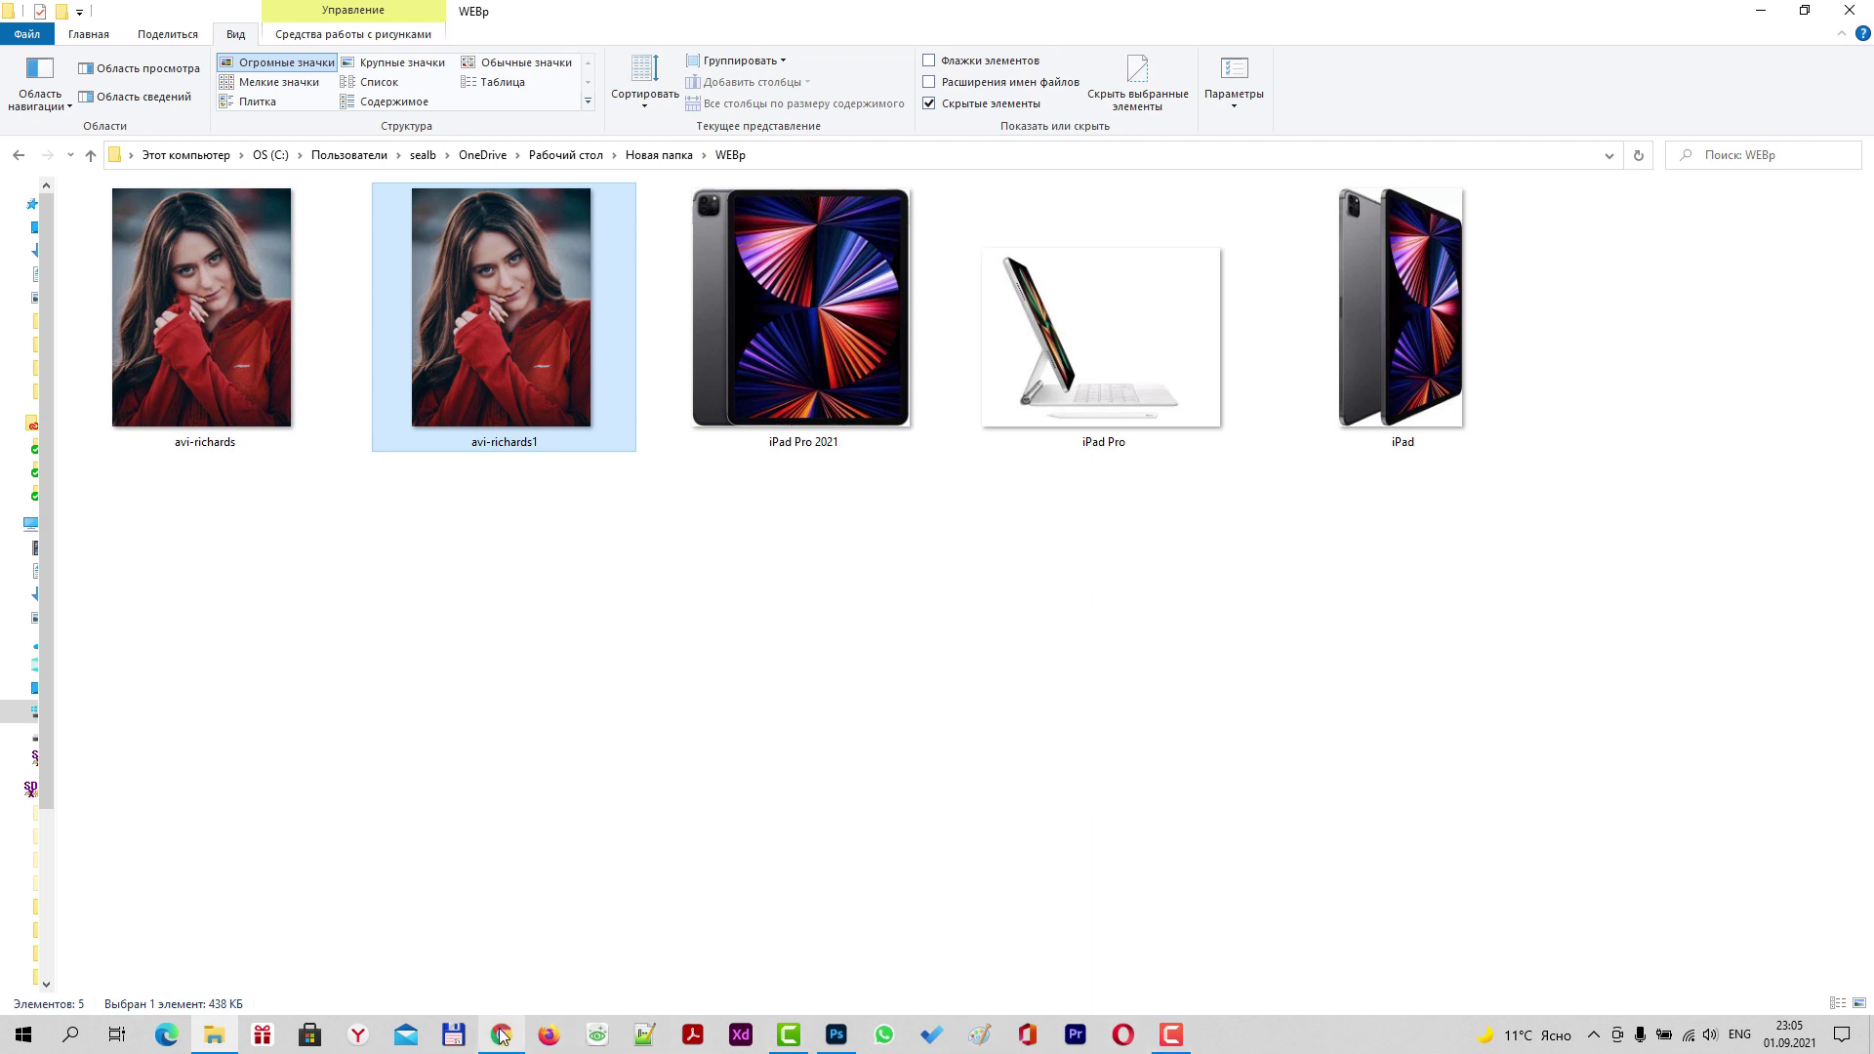
pyautogui.click(836, 1034)
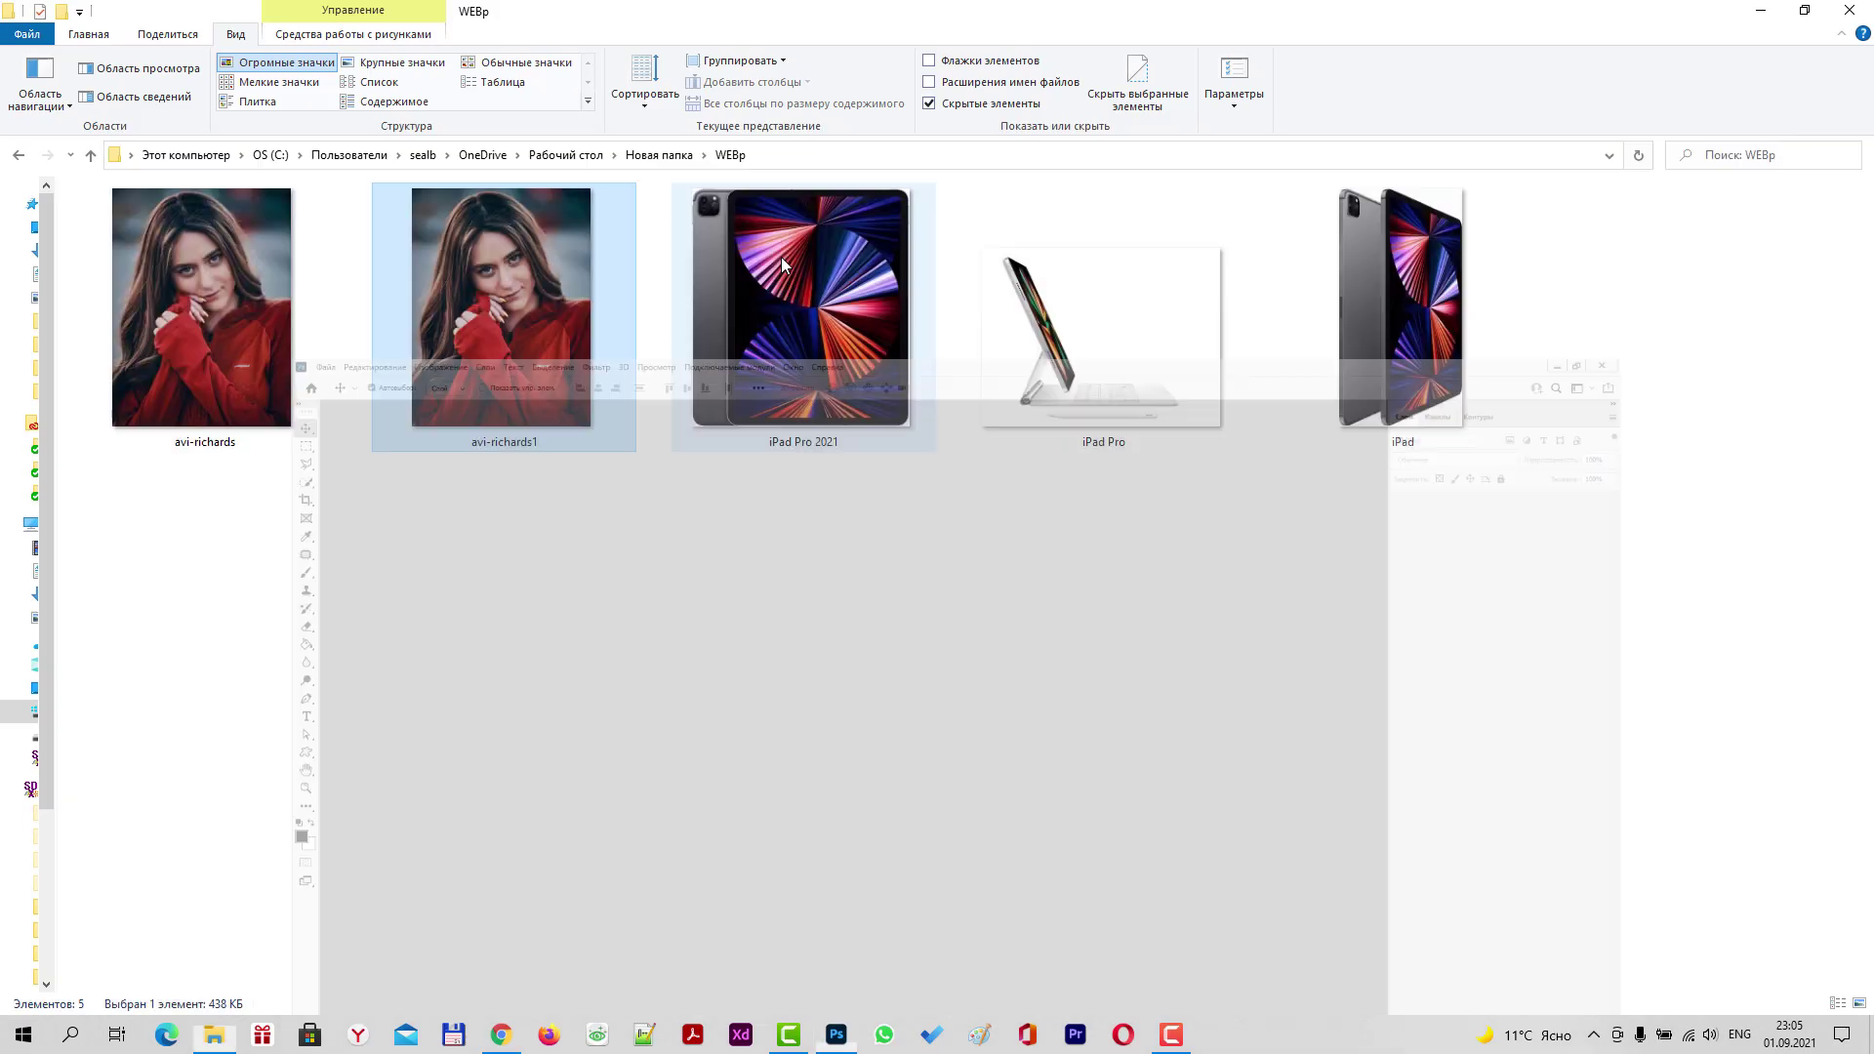
pyautogui.click(1786, 10)
pyautogui.moveTo(547, 338); pyautogui.dragTo(841, 1027)
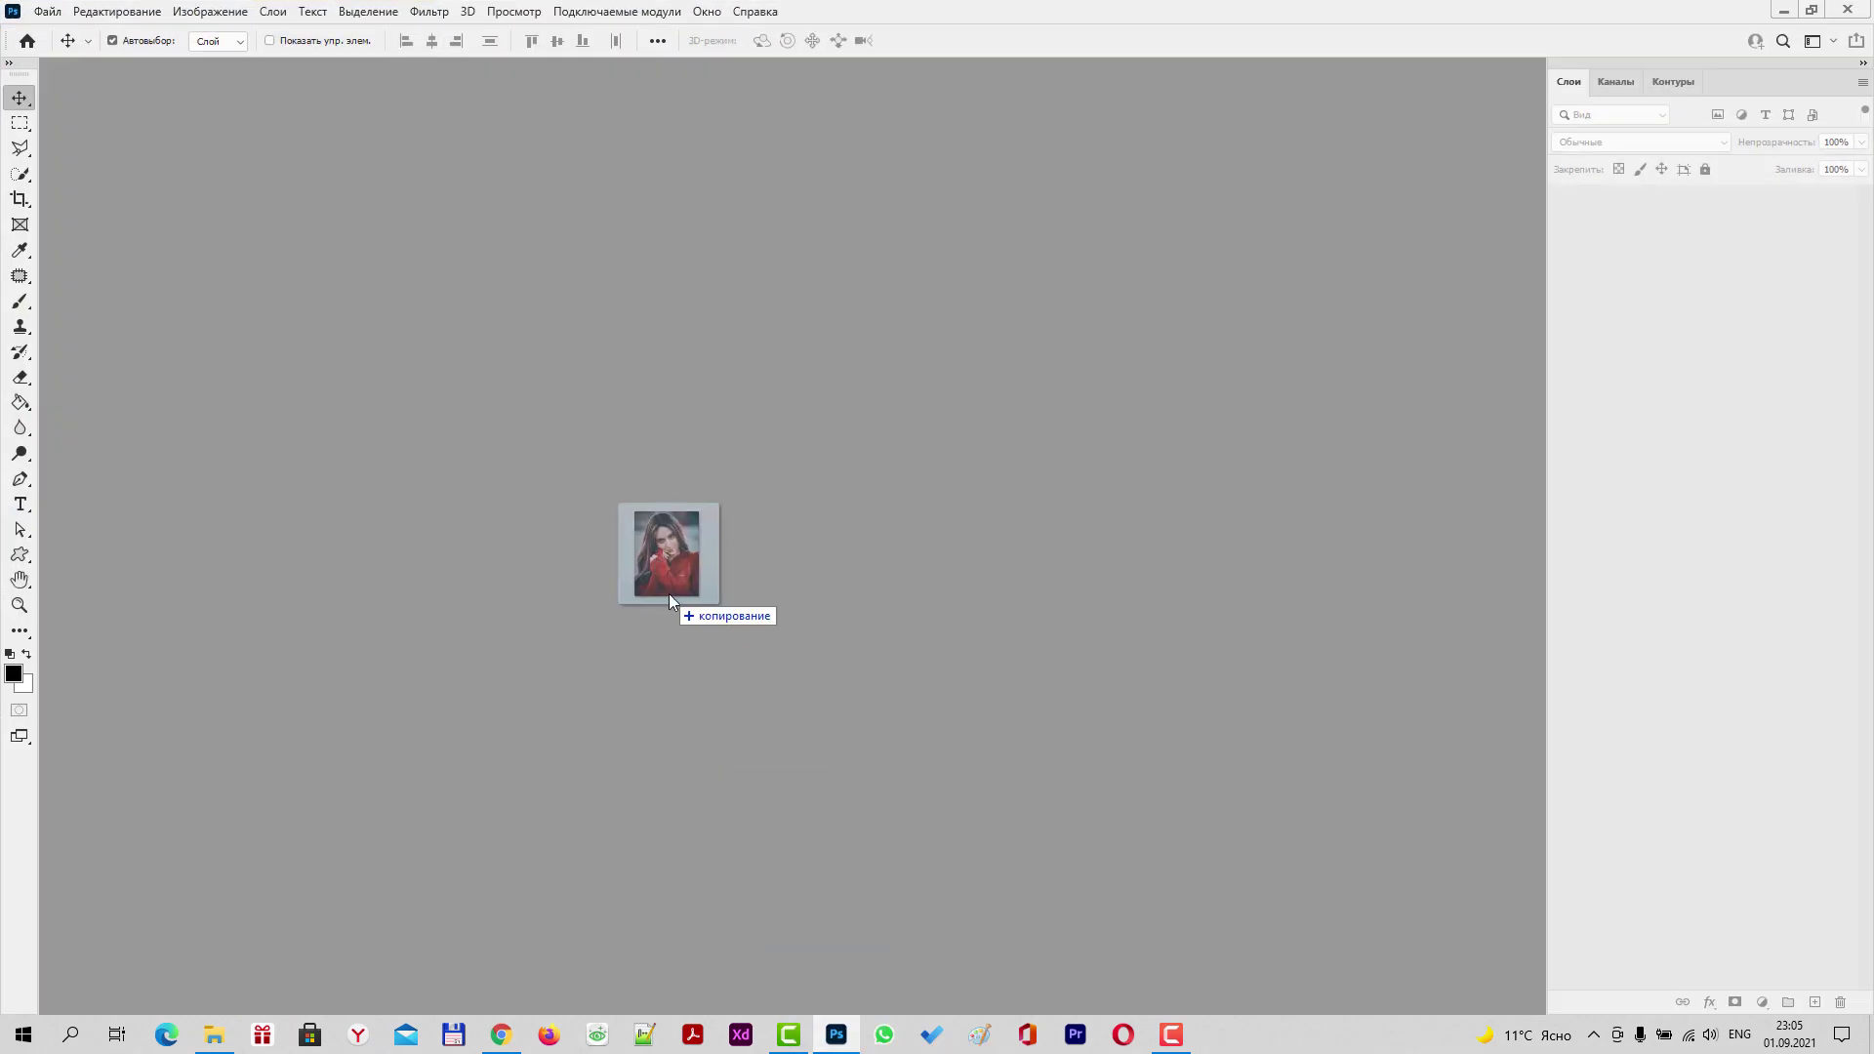
pyautogui.moveTo(841, 1027); pyautogui.dragTo(669, 593)
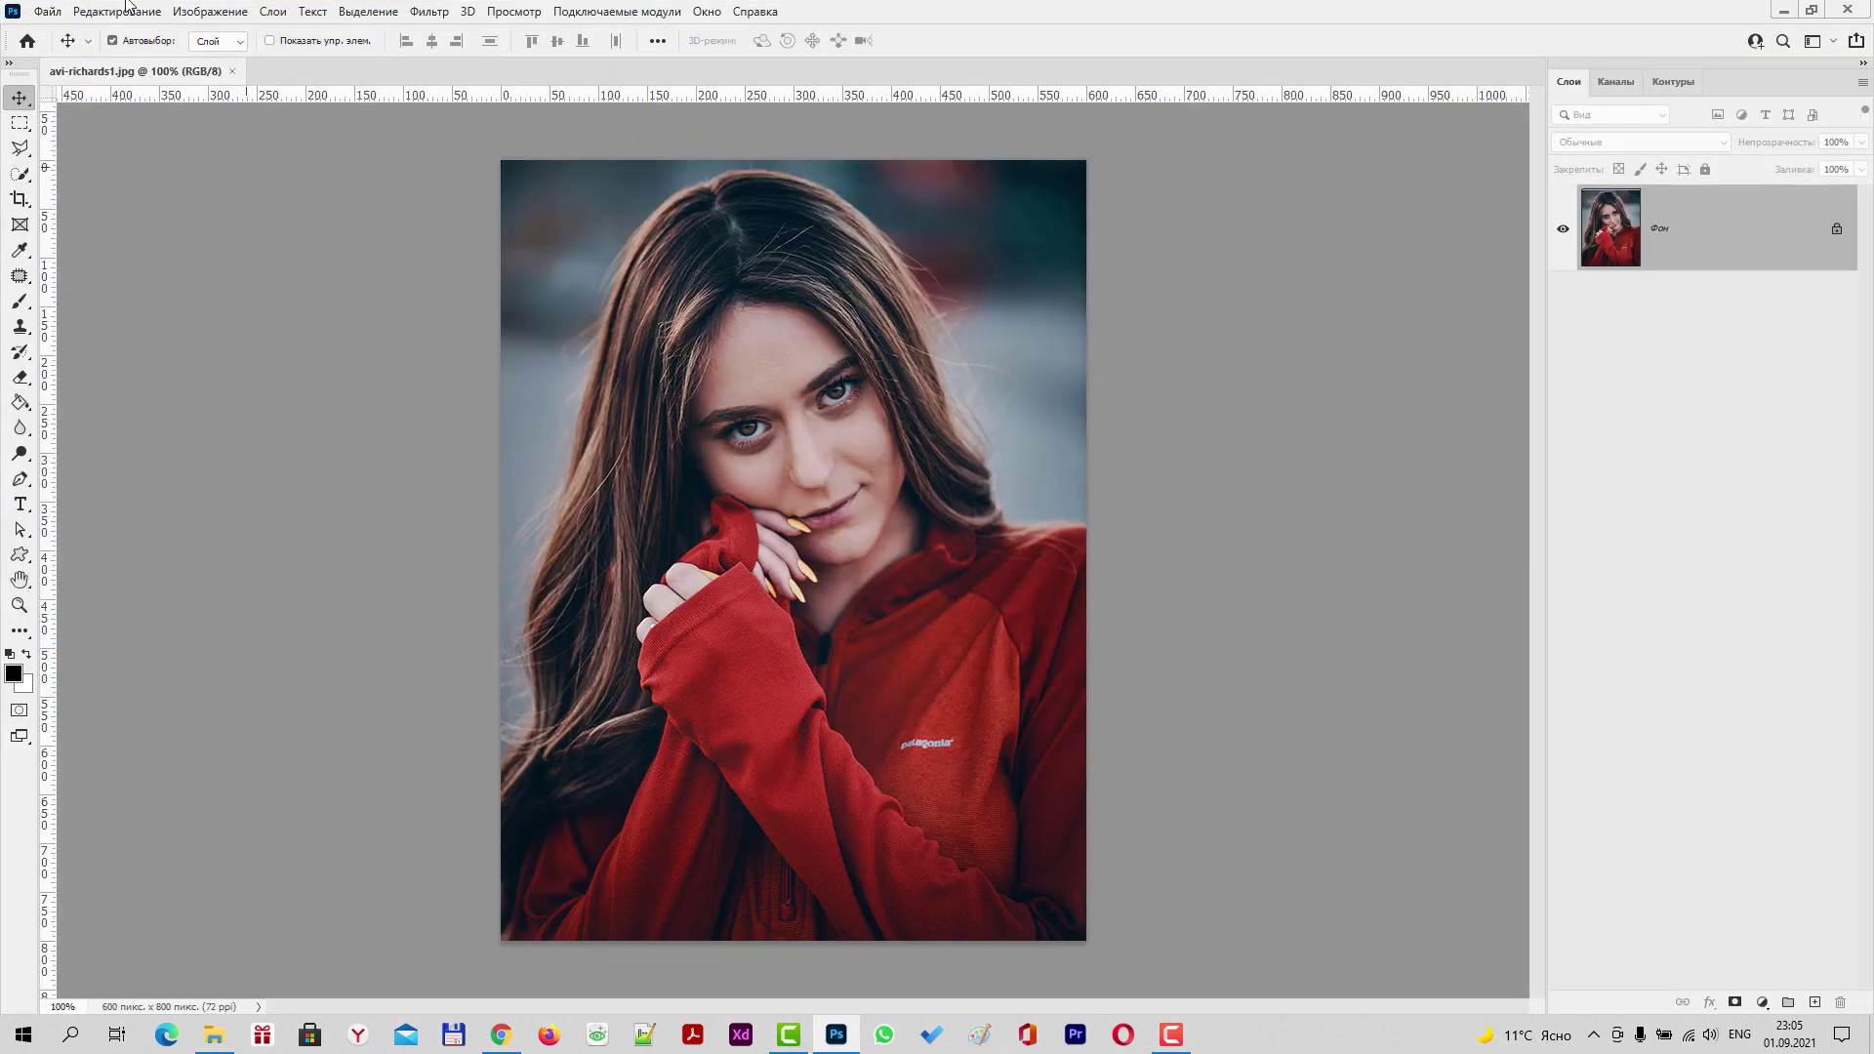
# Save avi-richards1 to this computer as WebPShop (*.WEBP) to bring up the WebP settings.
pyautogui.click(49, 12)
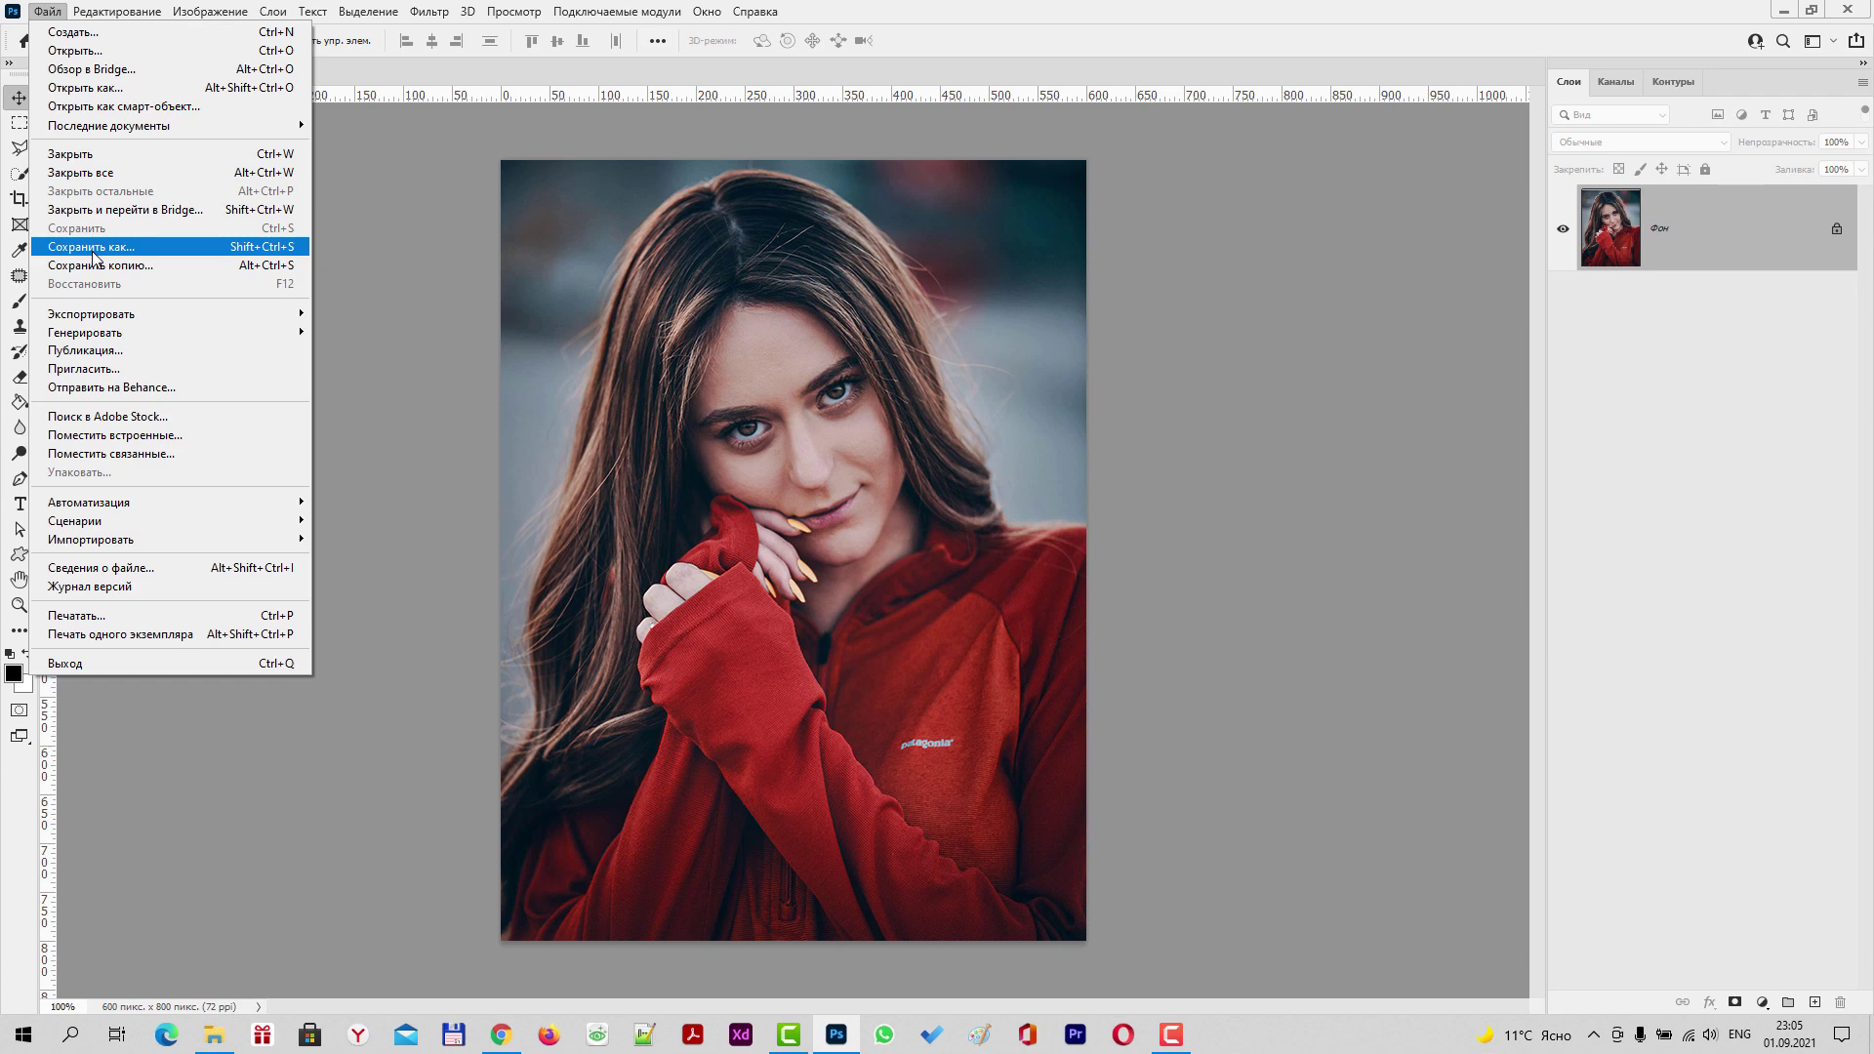
pyautogui.moveTo(91, 314)
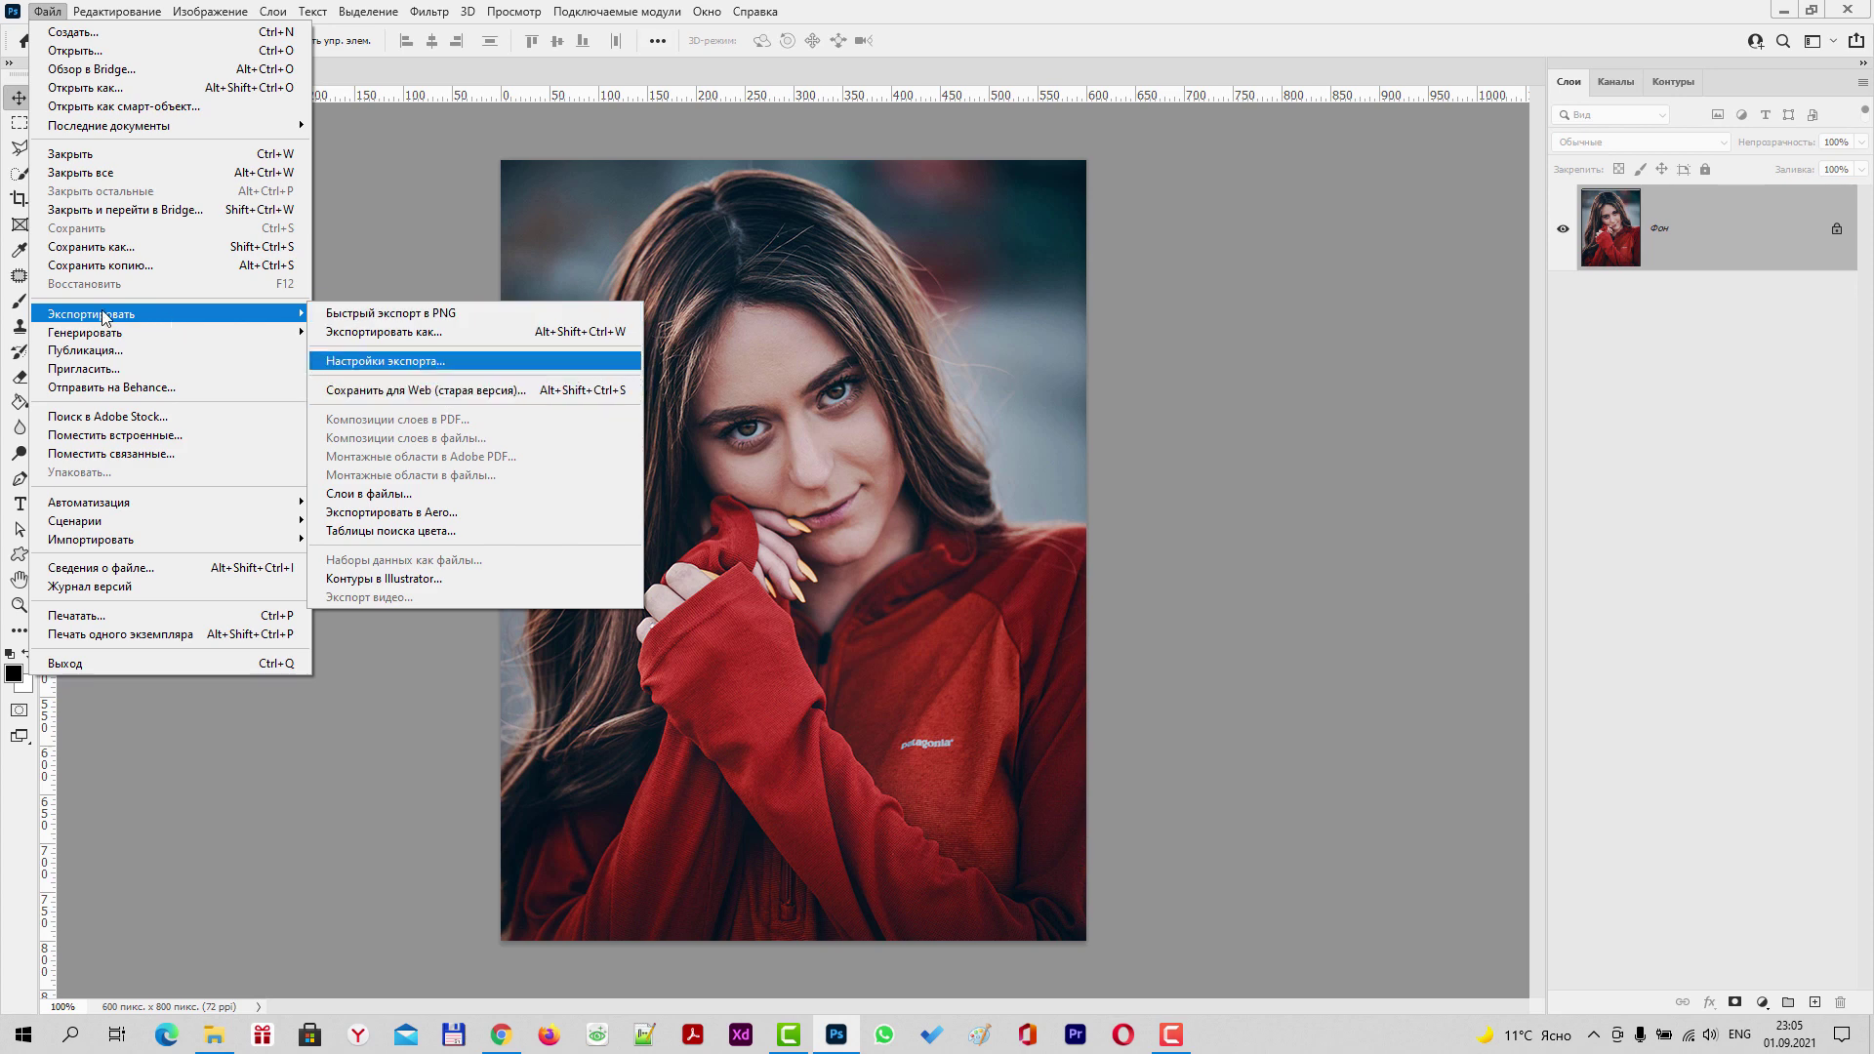
pyautogui.click(95, 249)
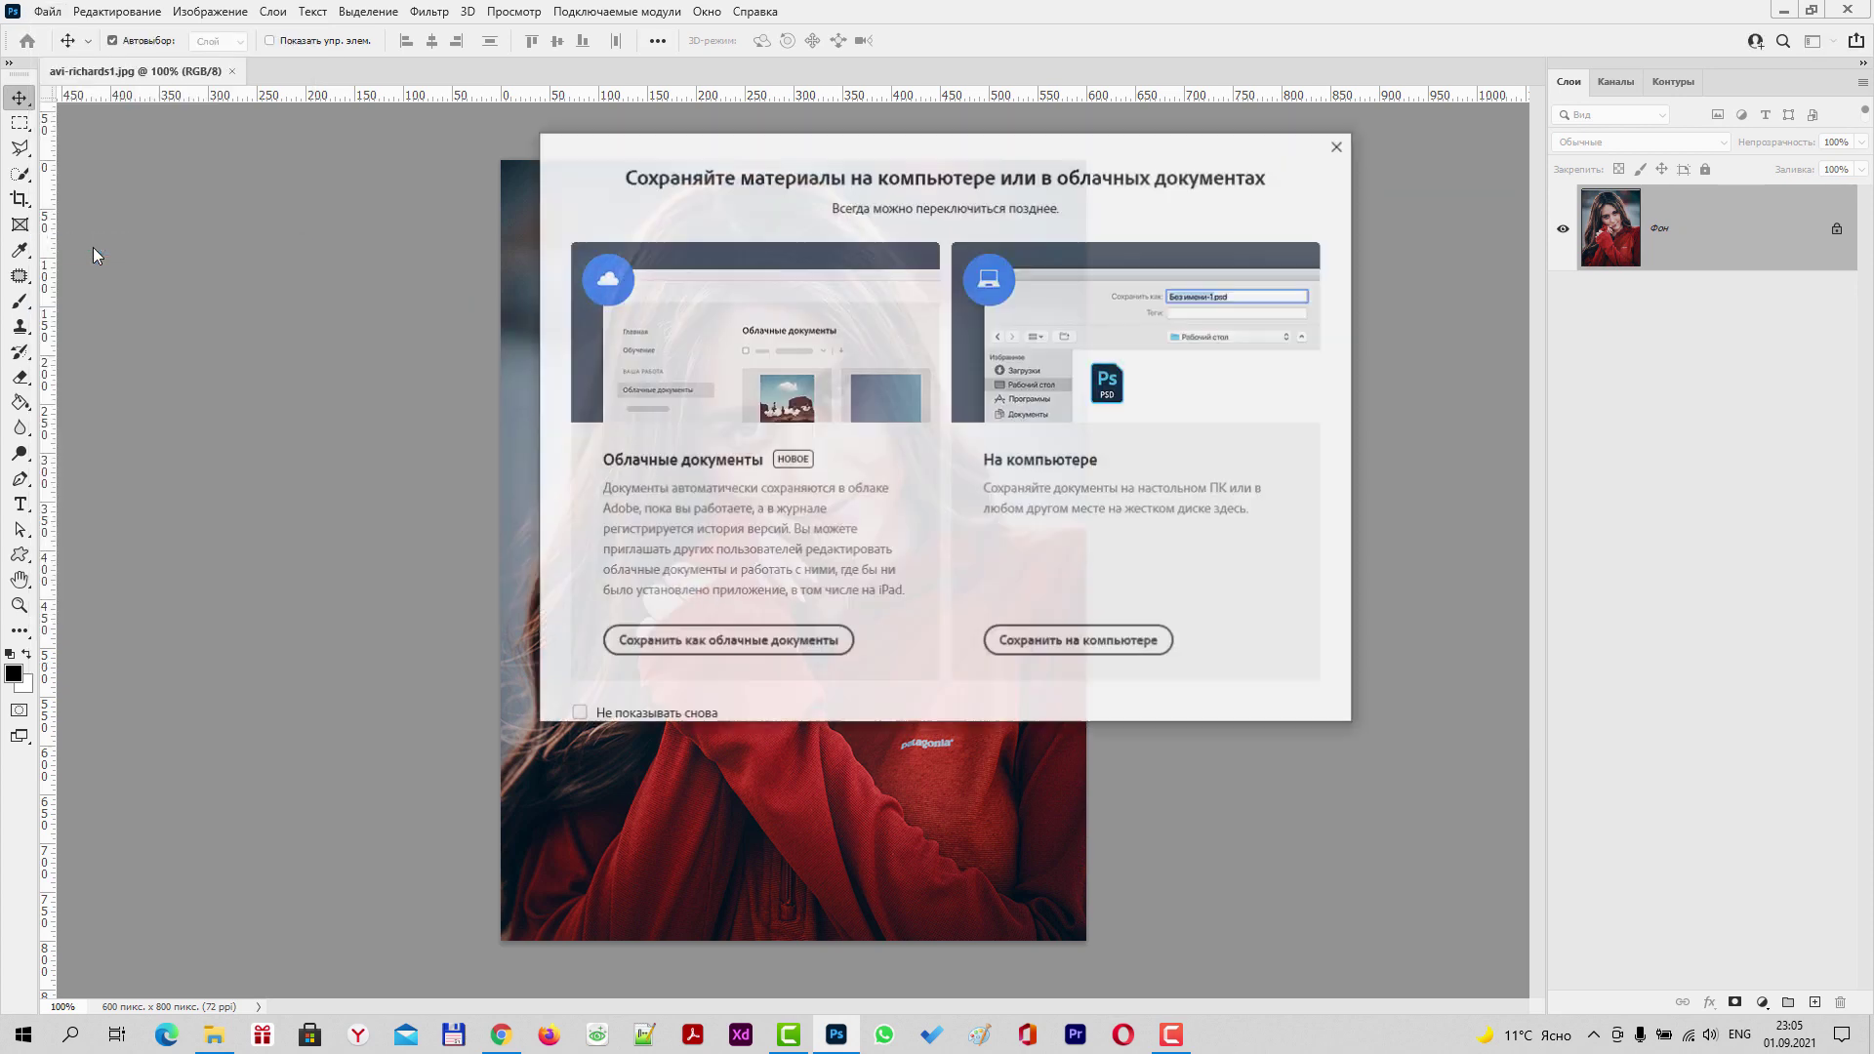
pyautogui.click(937, 630)
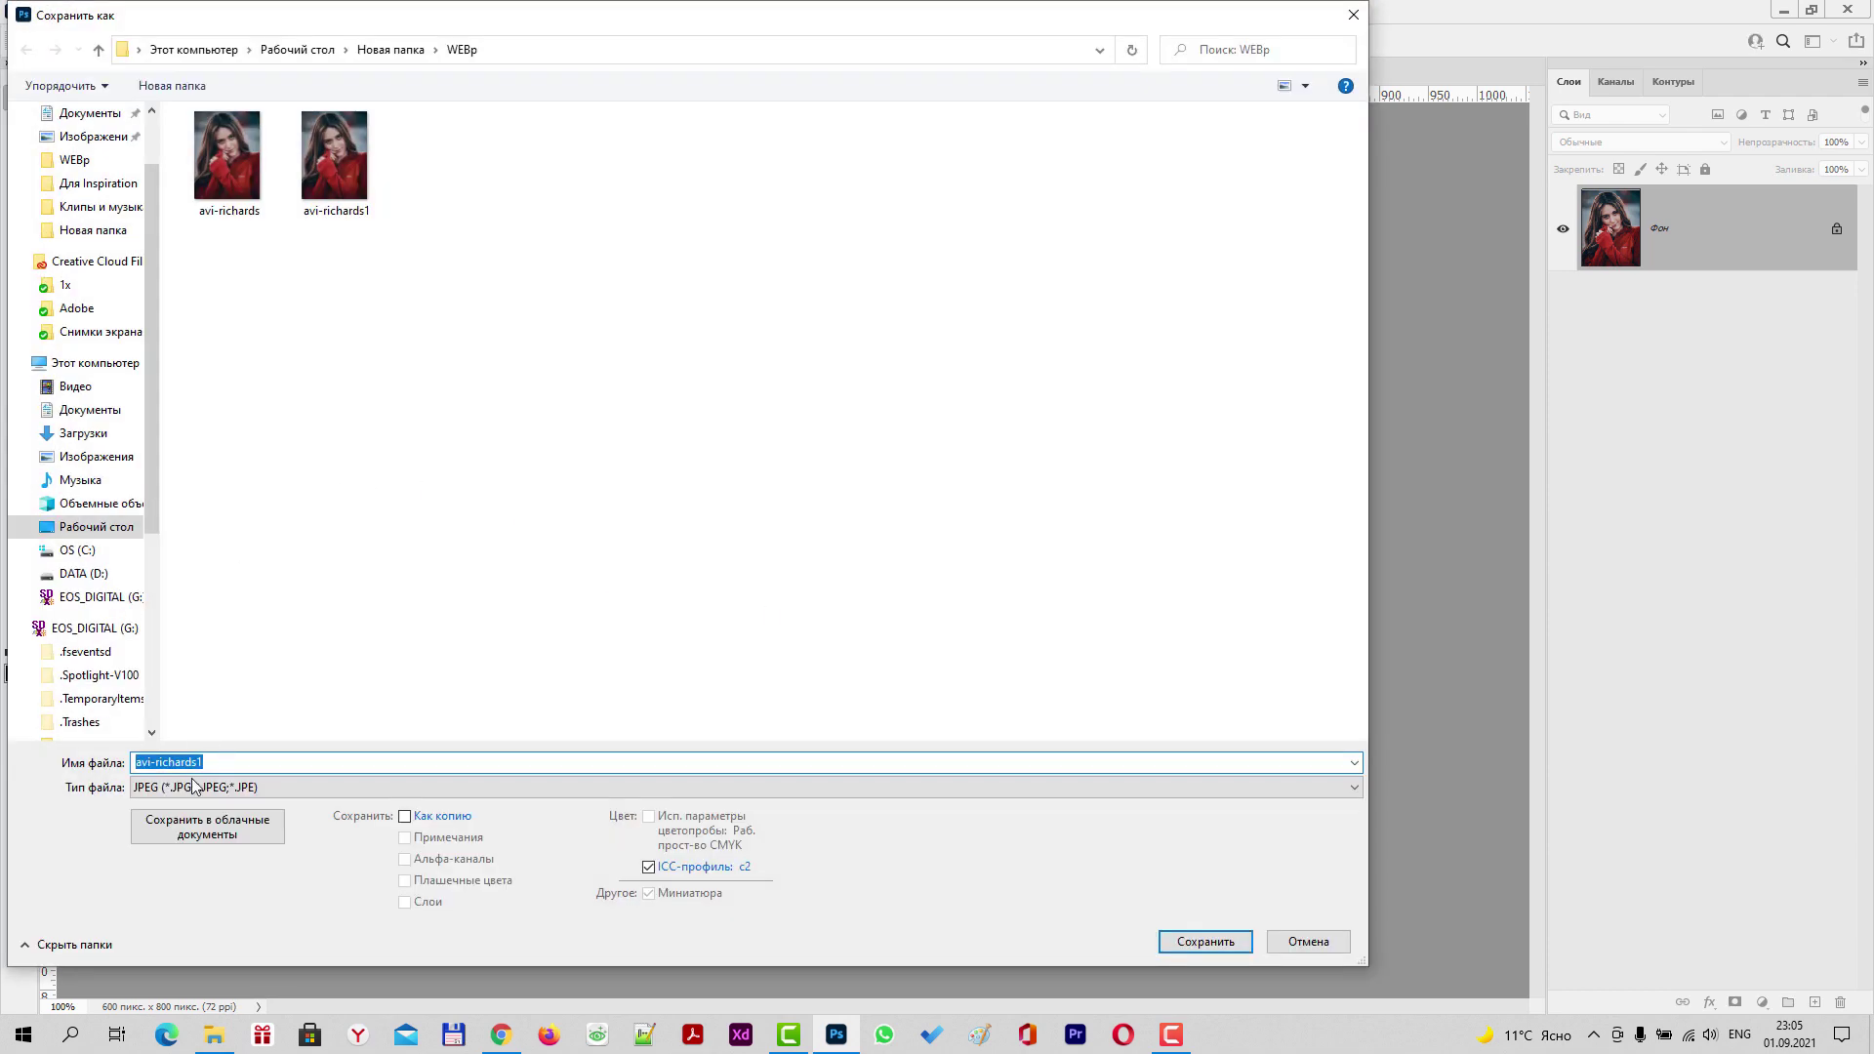
pyautogui.click(194, 787)
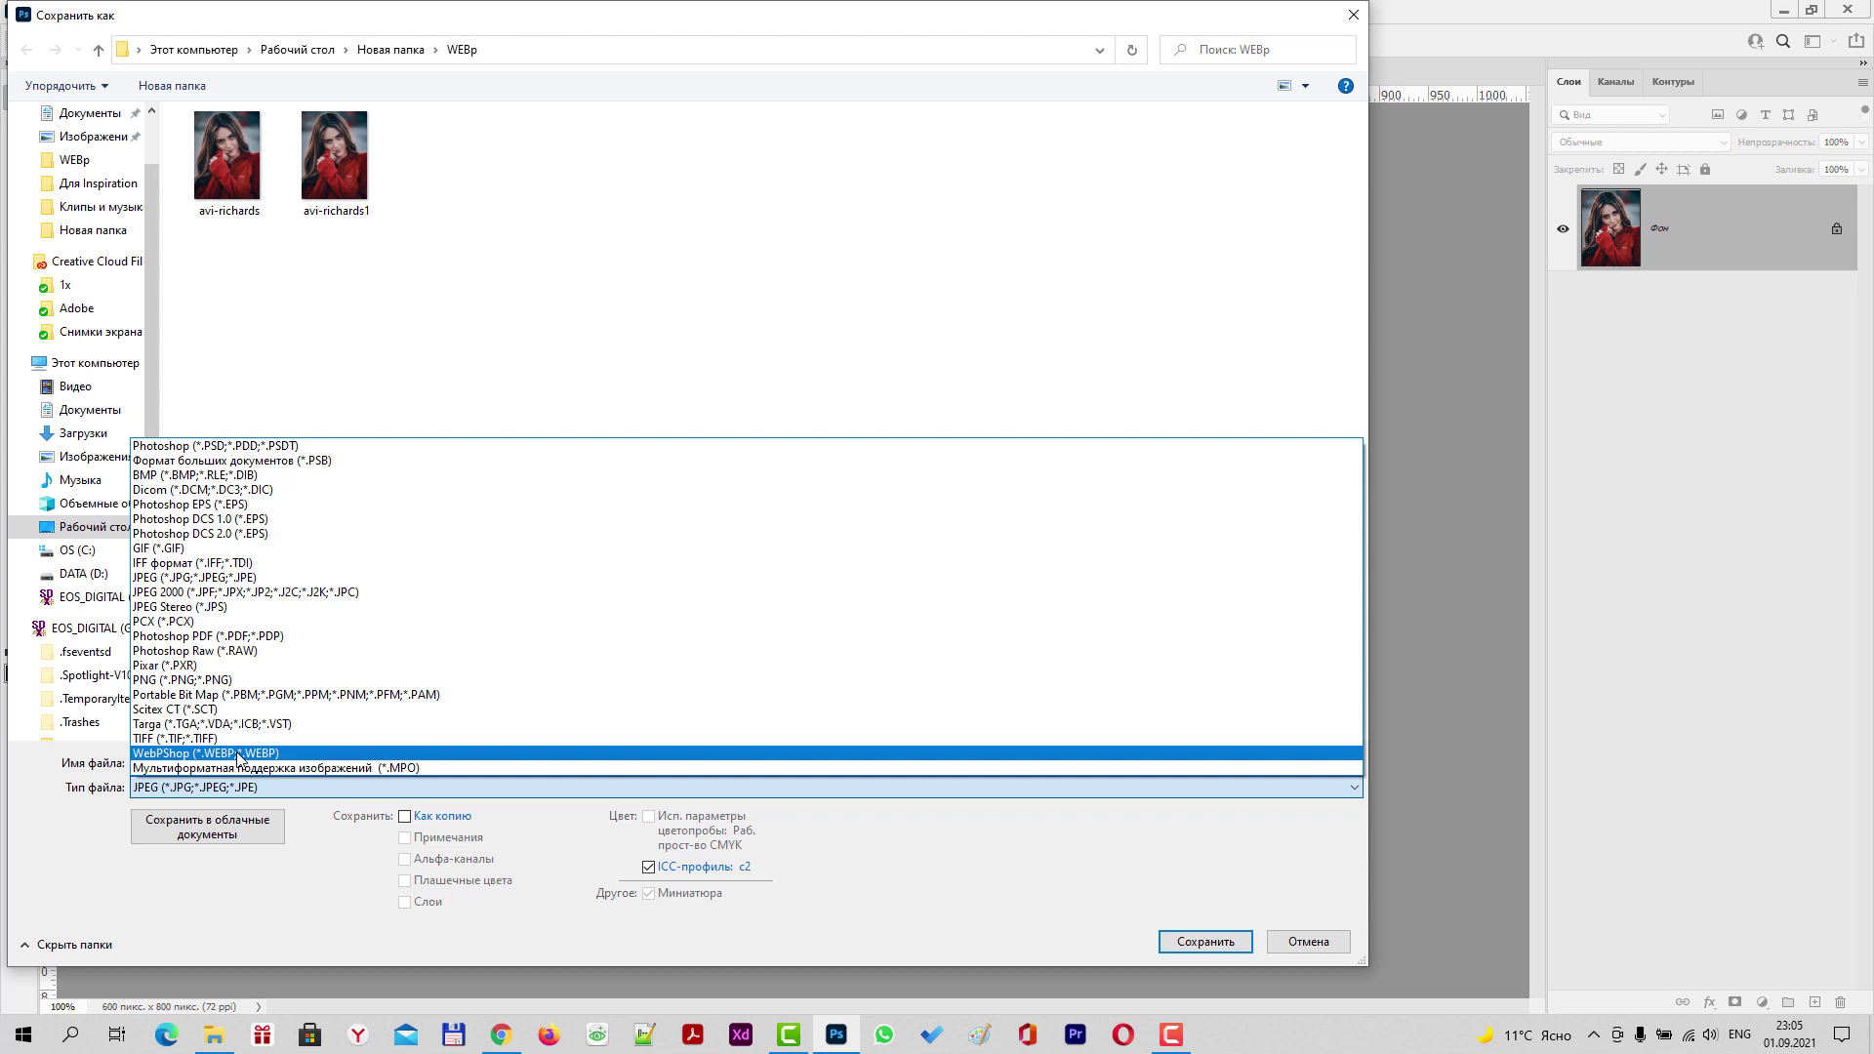
pyautogui.click(239, 753)
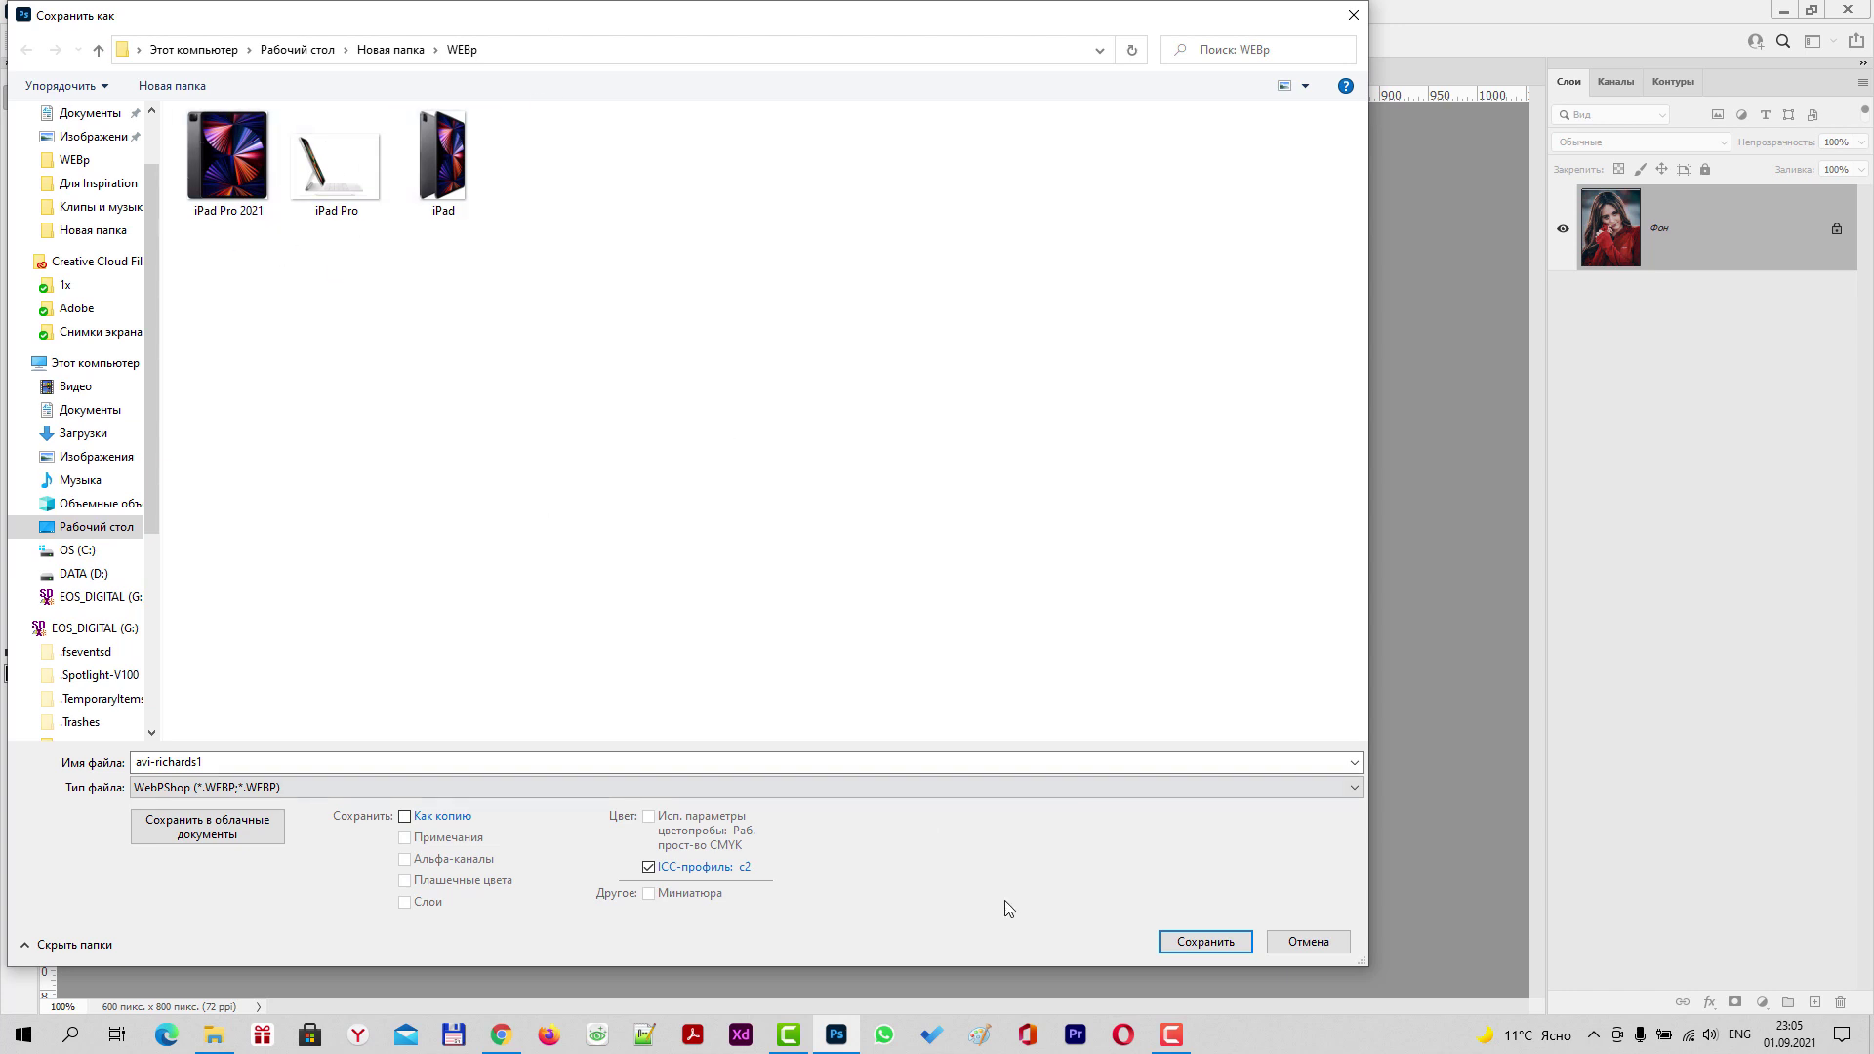
pyautogui.click(1216, 954)
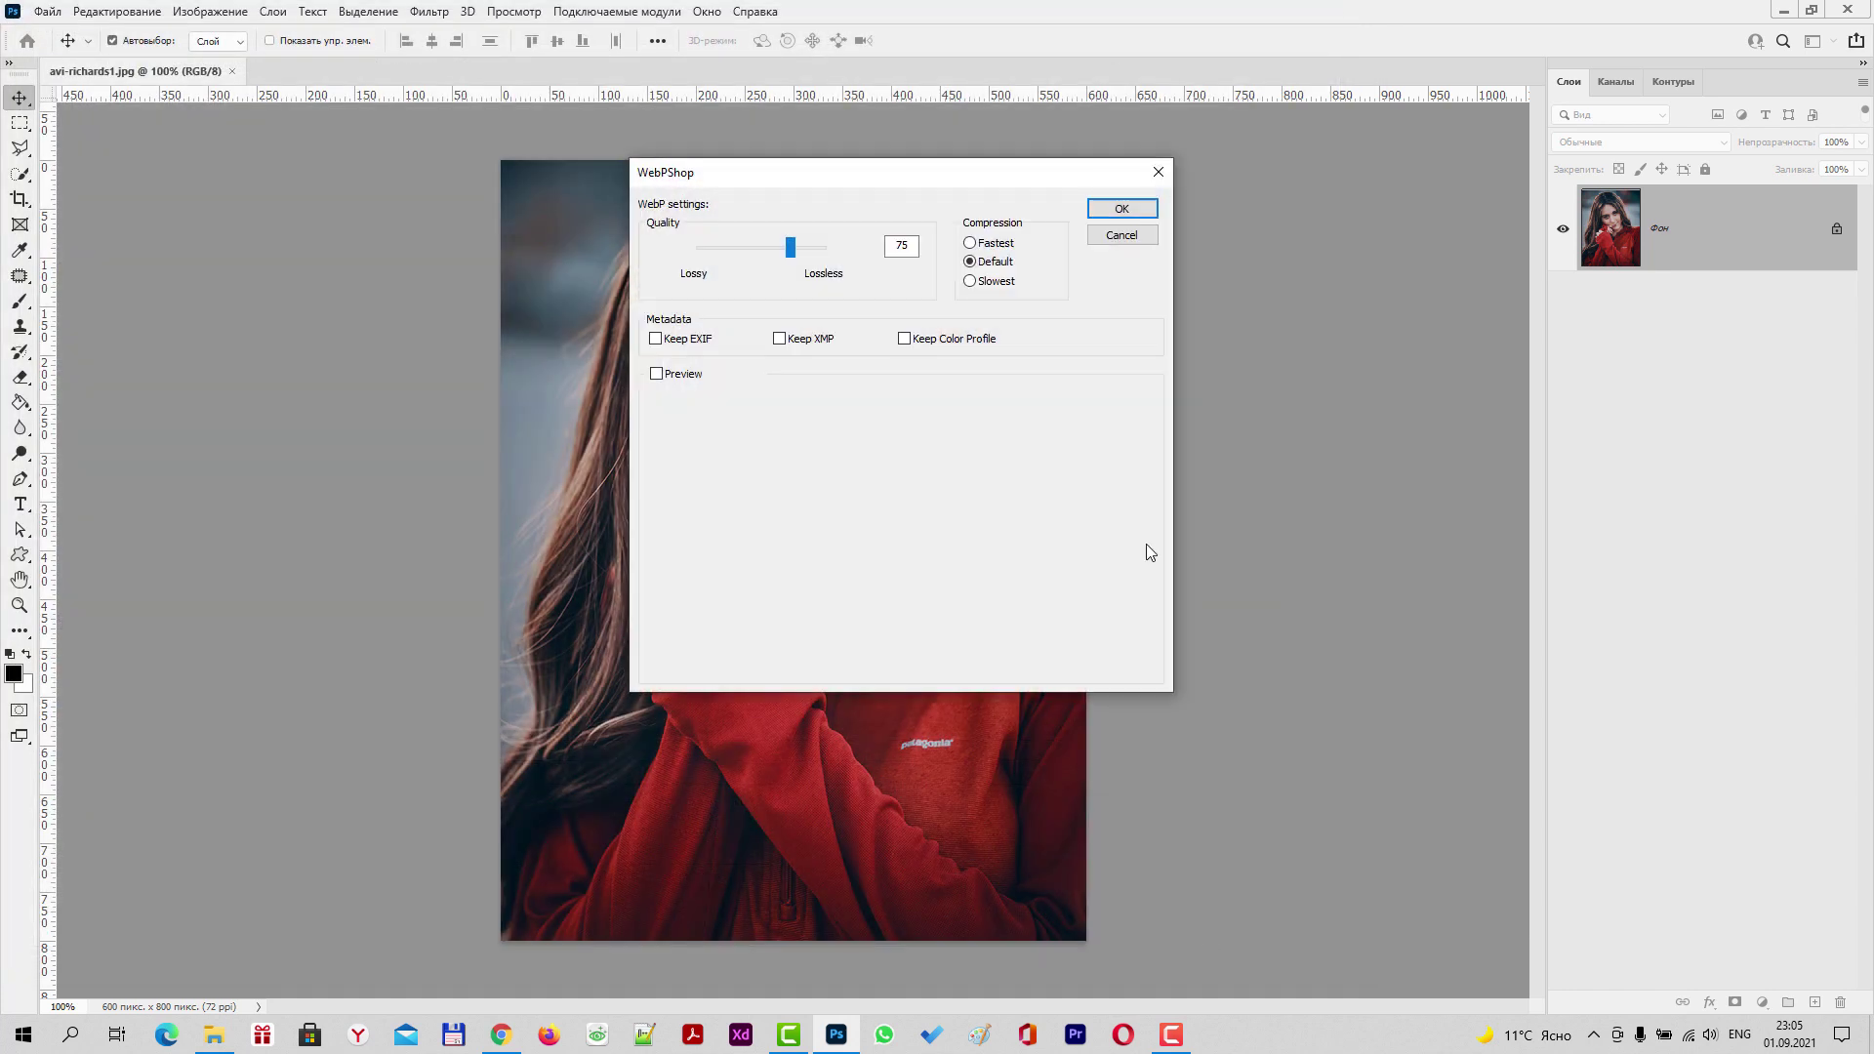
# Set WebP quality 75 with Default compression, save avi-richards1.webp, and minimize Photoshop.
pyautogui.moveTo(878, 181); pyautogui.dragTo(771, 148)
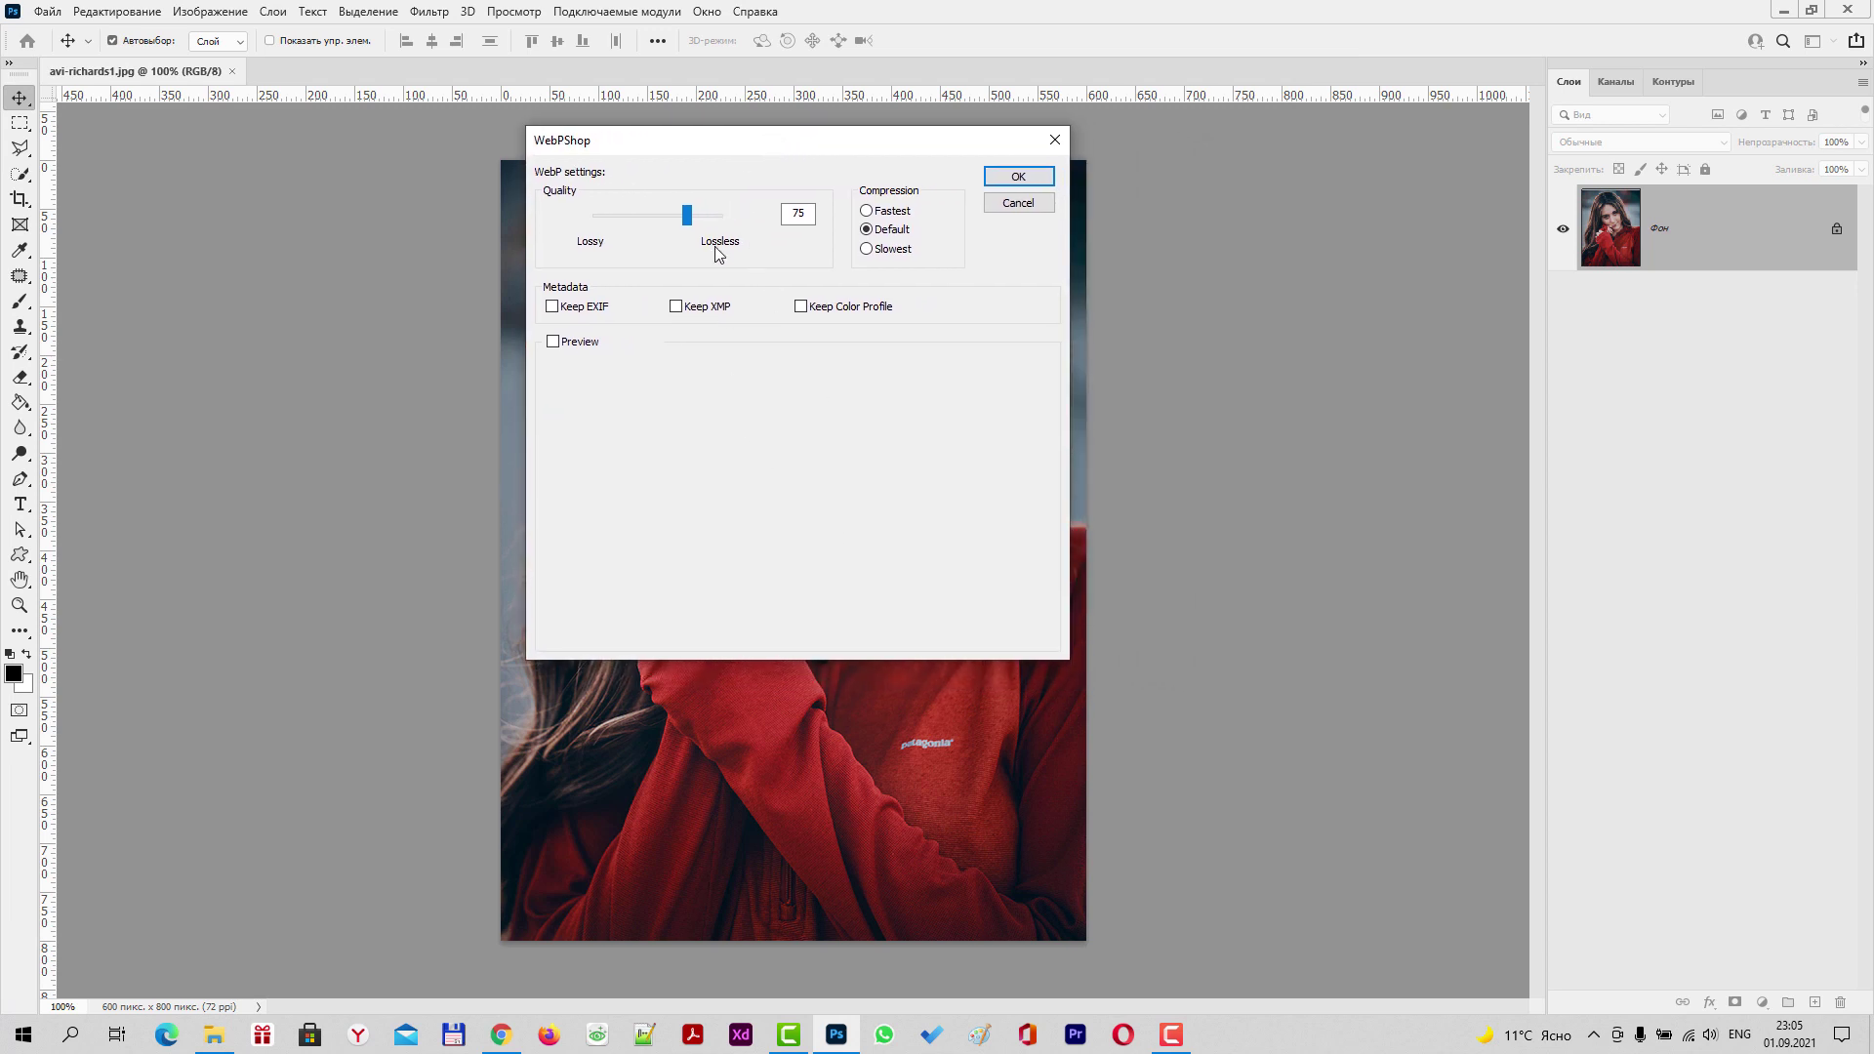
pyautogui.doubleClick(800, 213)
pyautogui.moveTo(687, 215); pyautogui.dragTo(717, 217)
pyautogui.moveTo(720, 223)
pyautogui.mouseDown()
pyautogui.moveTo(751, 216)
pyautogui.moveTo(691, 216)
pyautogui.mouseUp()
pyautogui.write('75')
pyautogui.click(866, 229)
pyautogui.click(1012, 179)
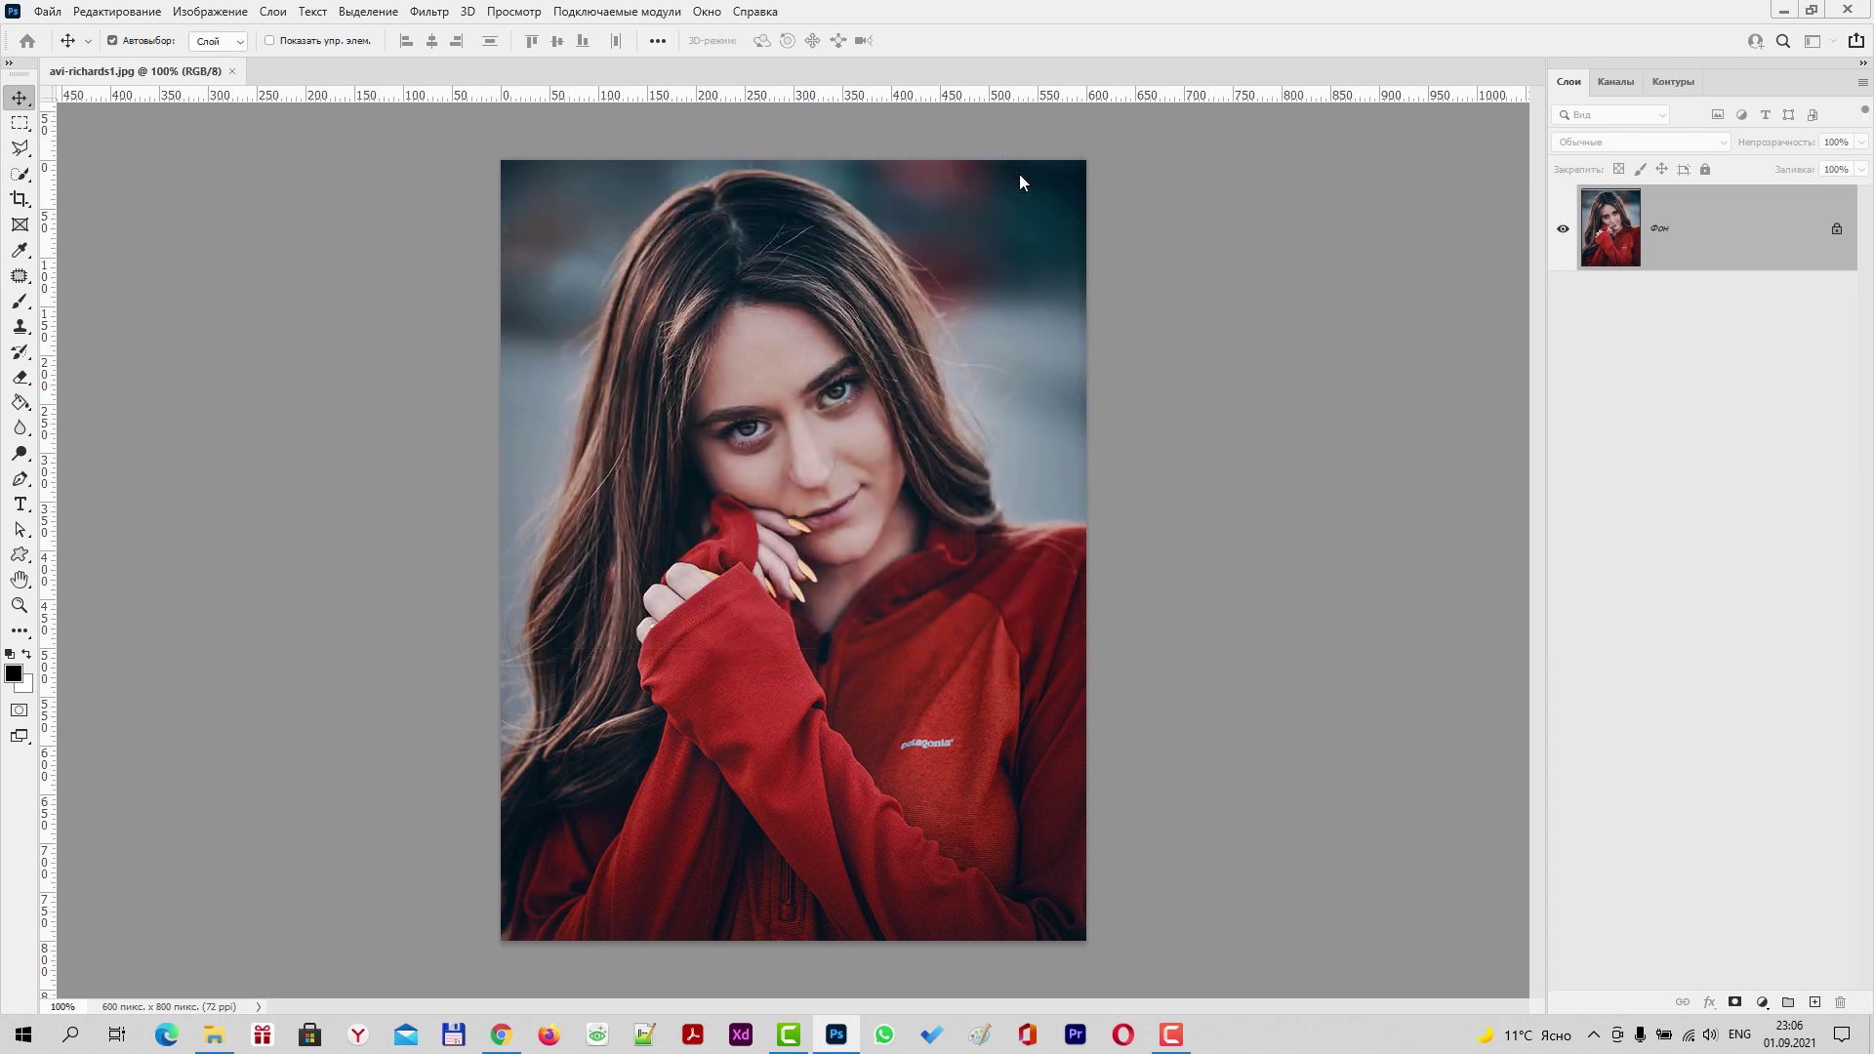
pyautogui.click(1782, 11)
pyautogui.click(805, 347)
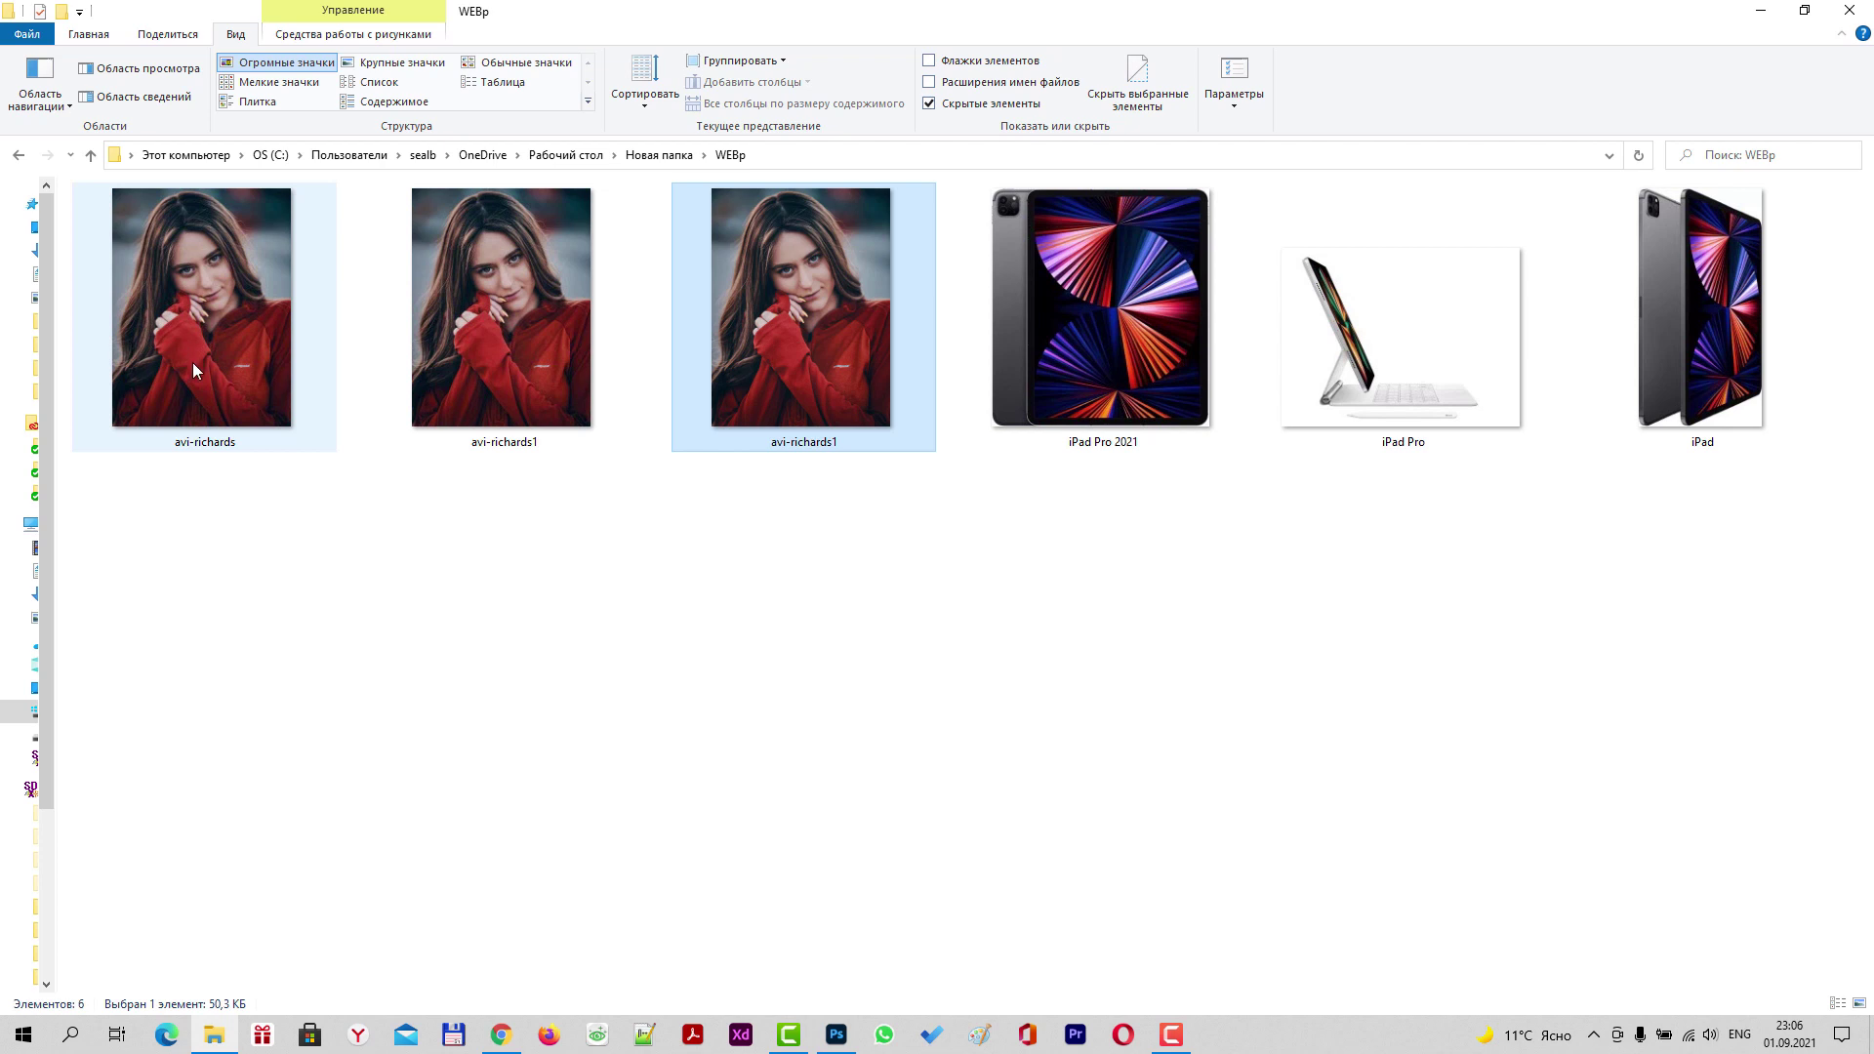
pyautogui.click(209, 414)
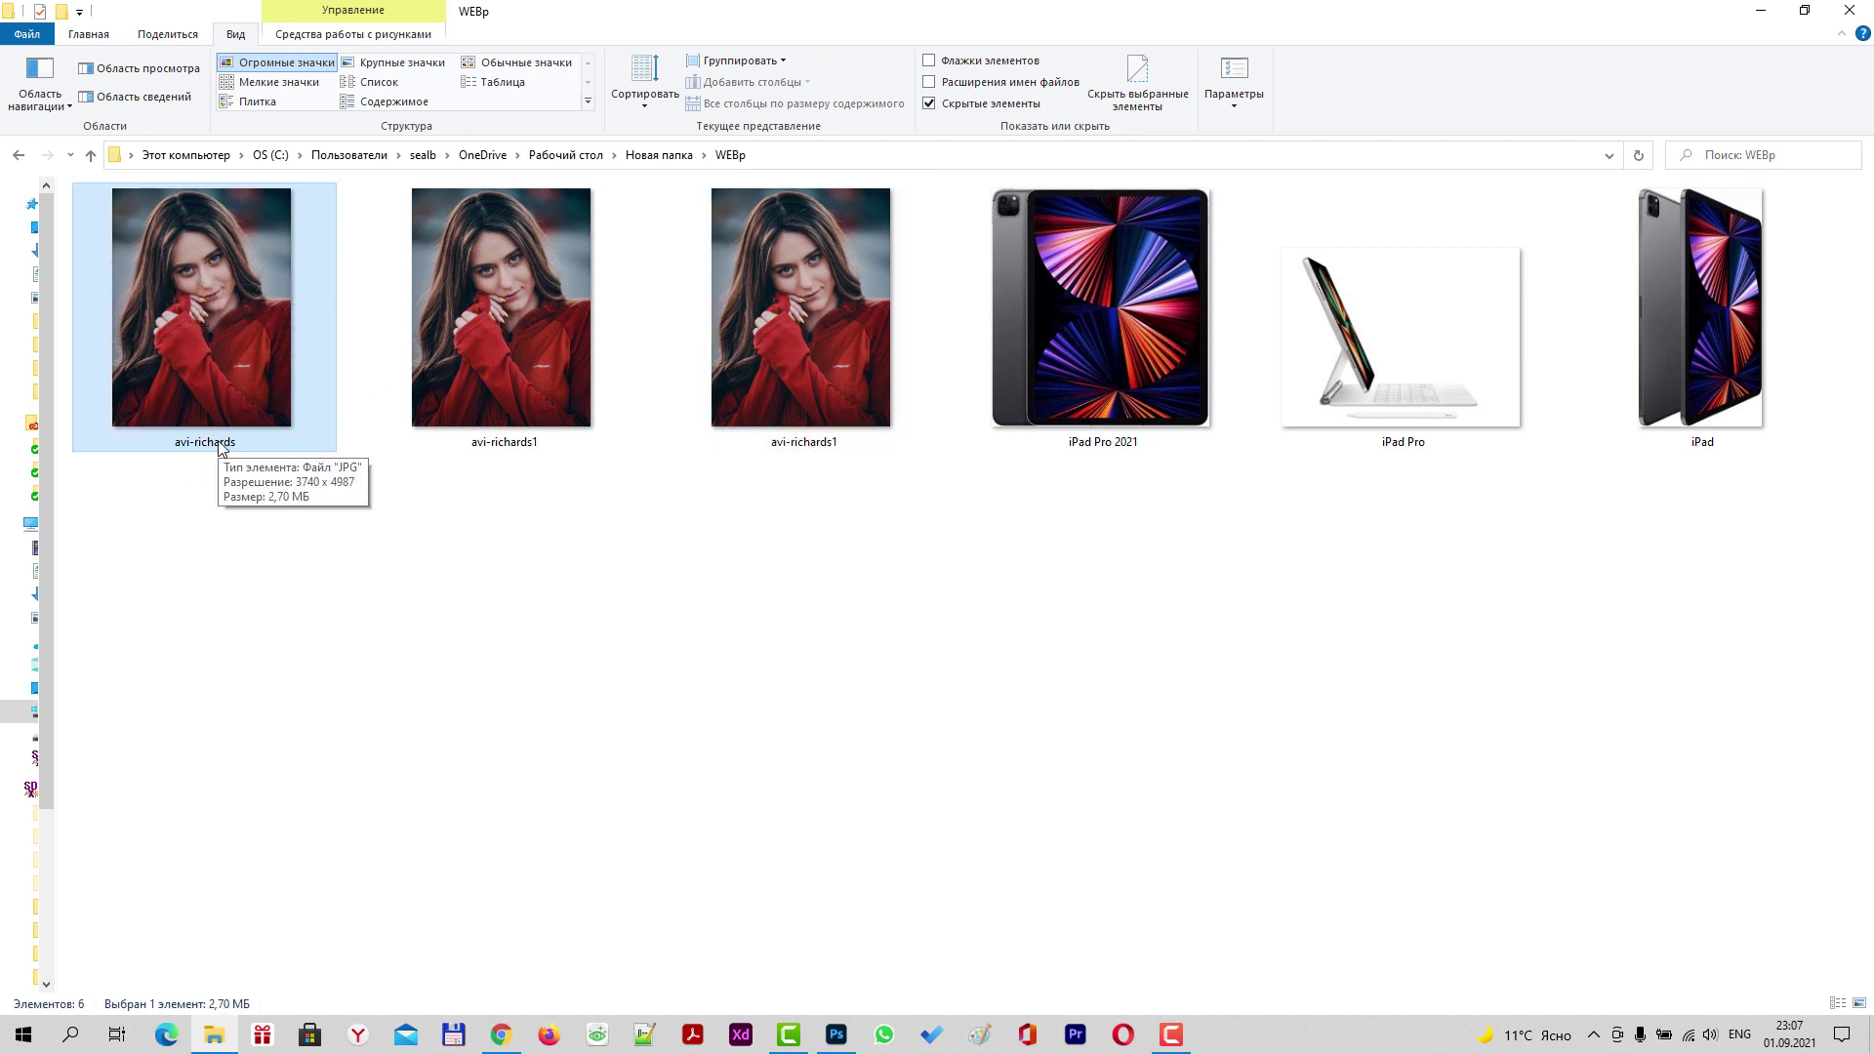
pyautogui.click(475, 318)
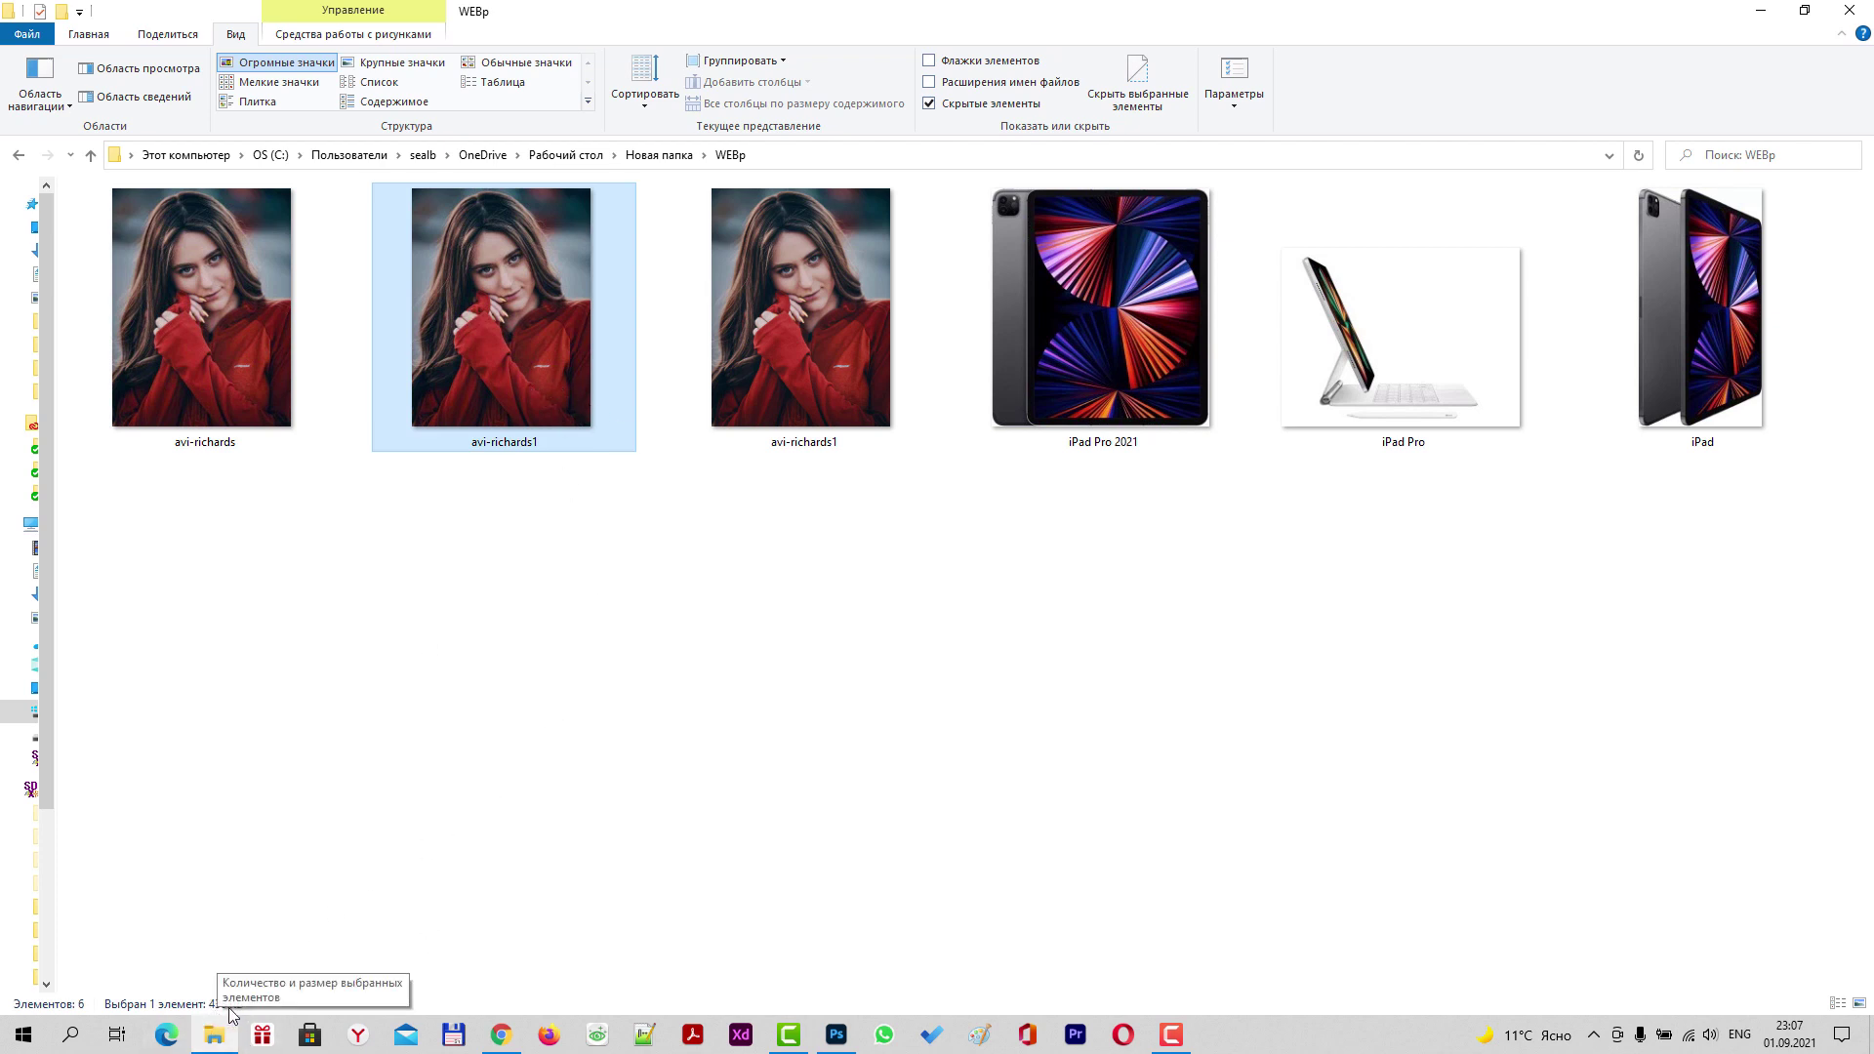
pyautogui.click(832, 307)
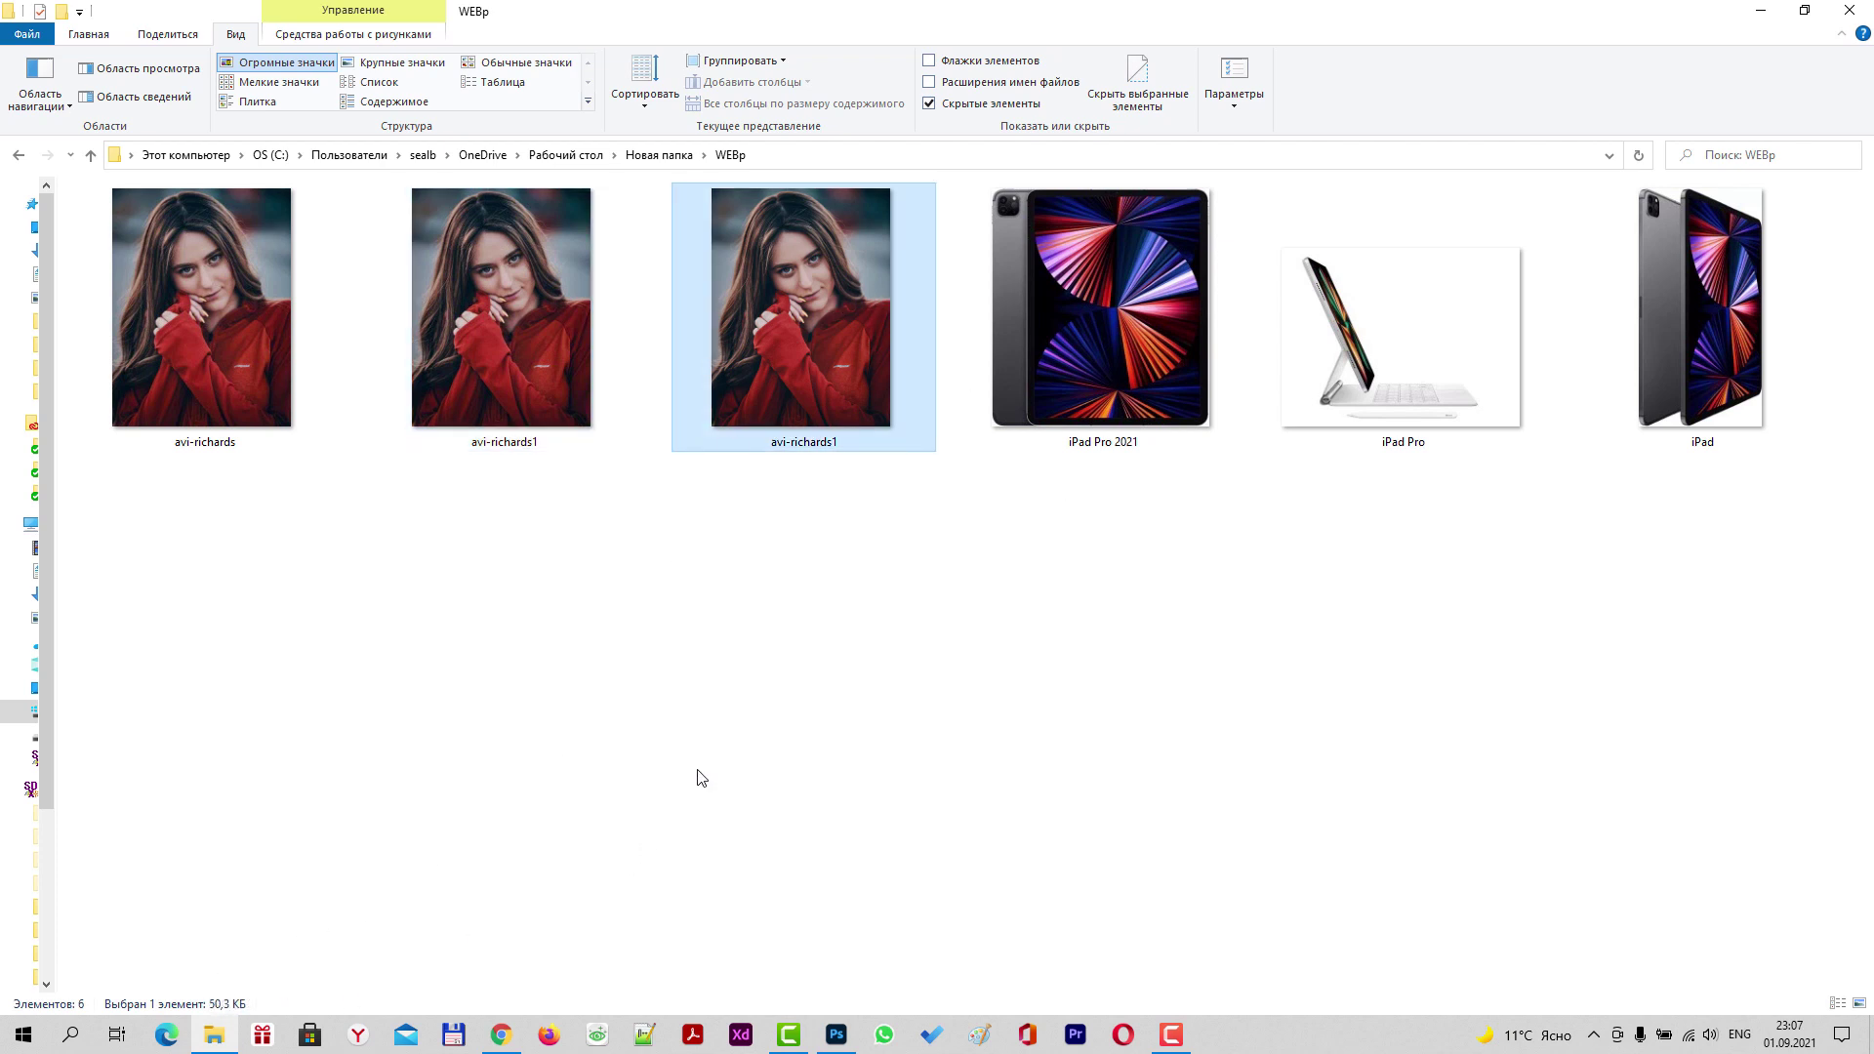
pyautogui.moveTo(803, 310)
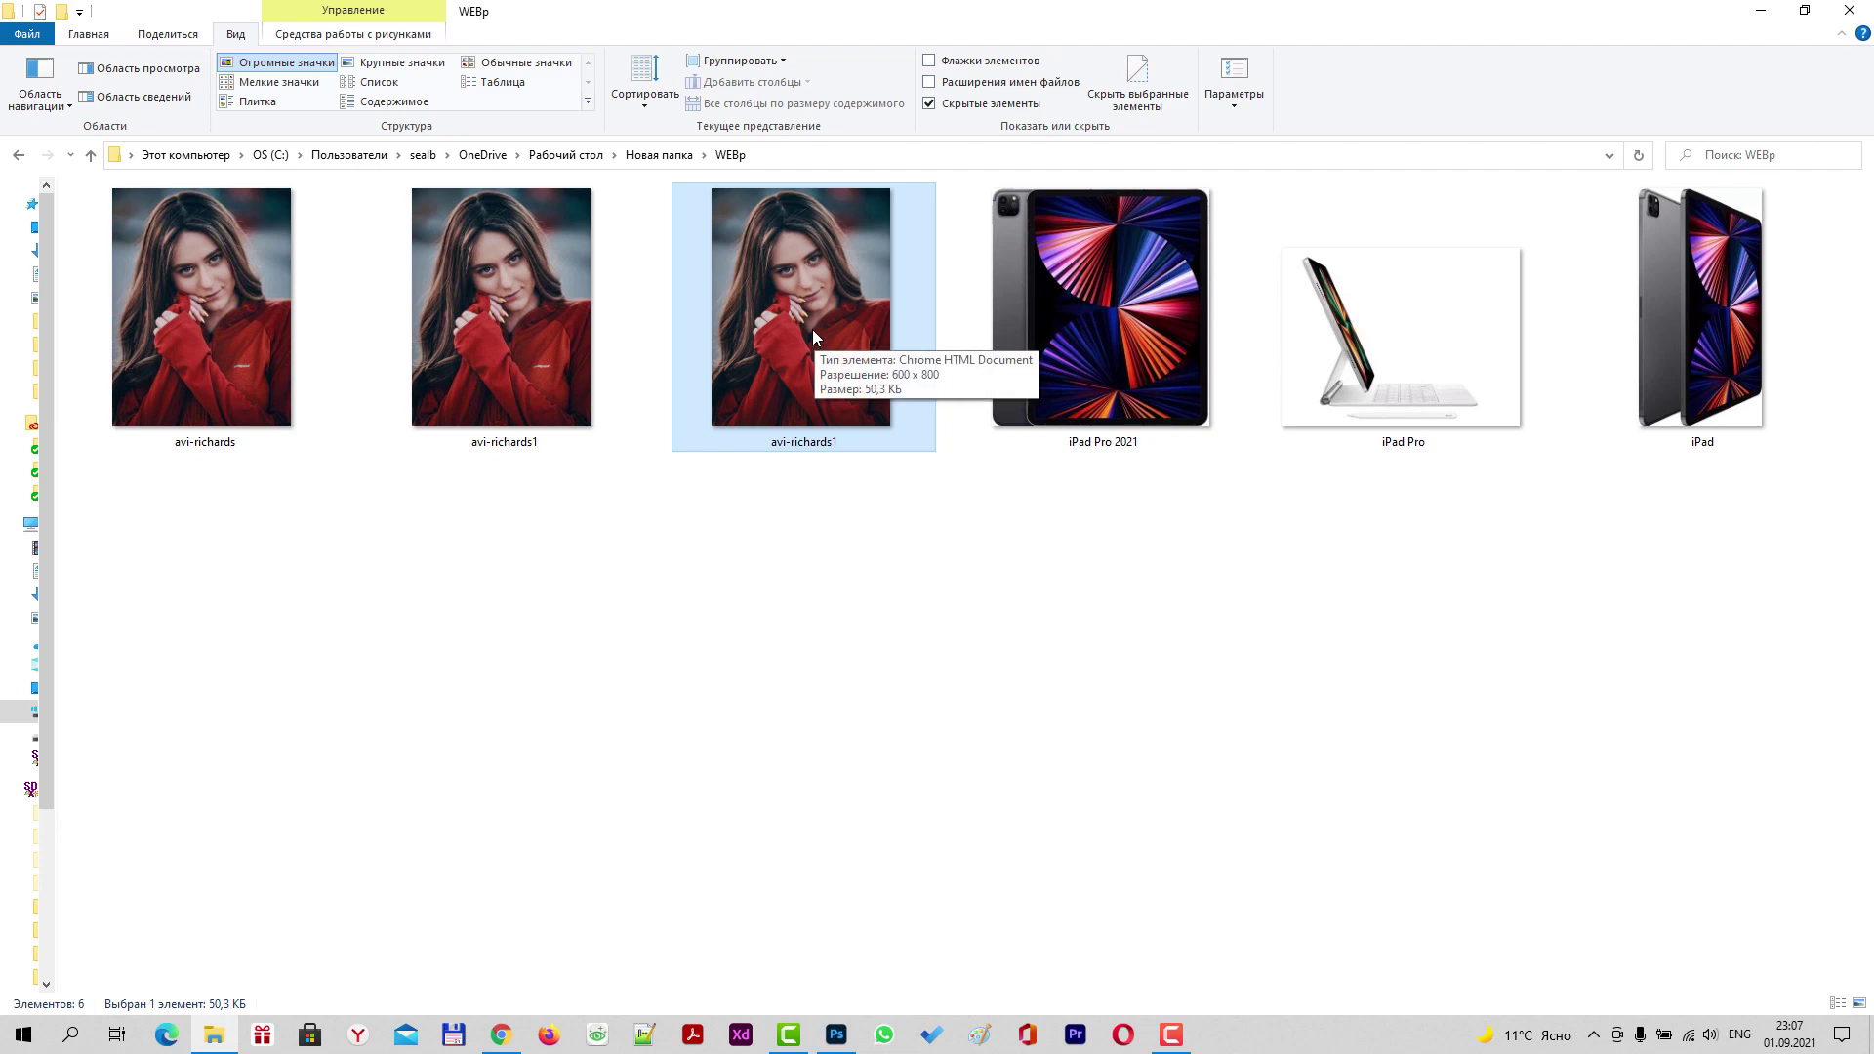
# View avi-richards1.webp in Chrome, close its tab, and return to Adobe's WebP help article.
pyautogui.doubleClick(813, 333)
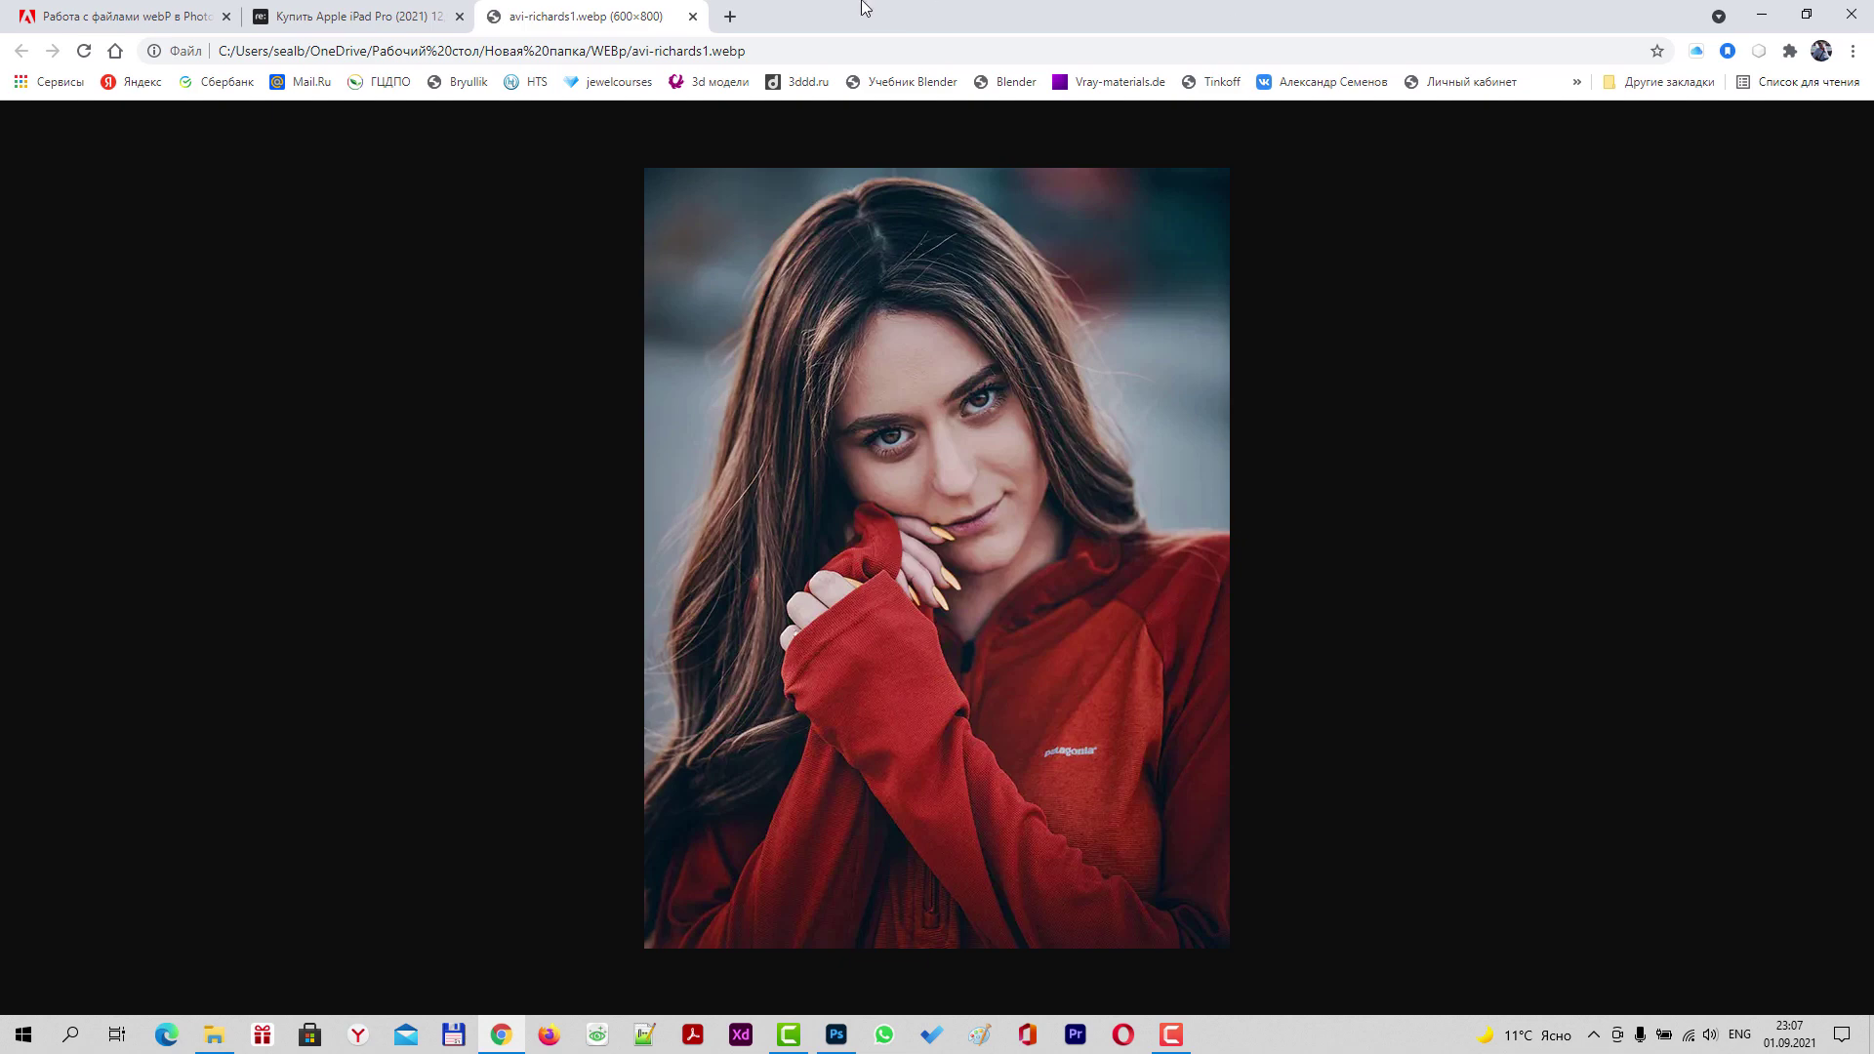
pyautogui.click(693, 17)
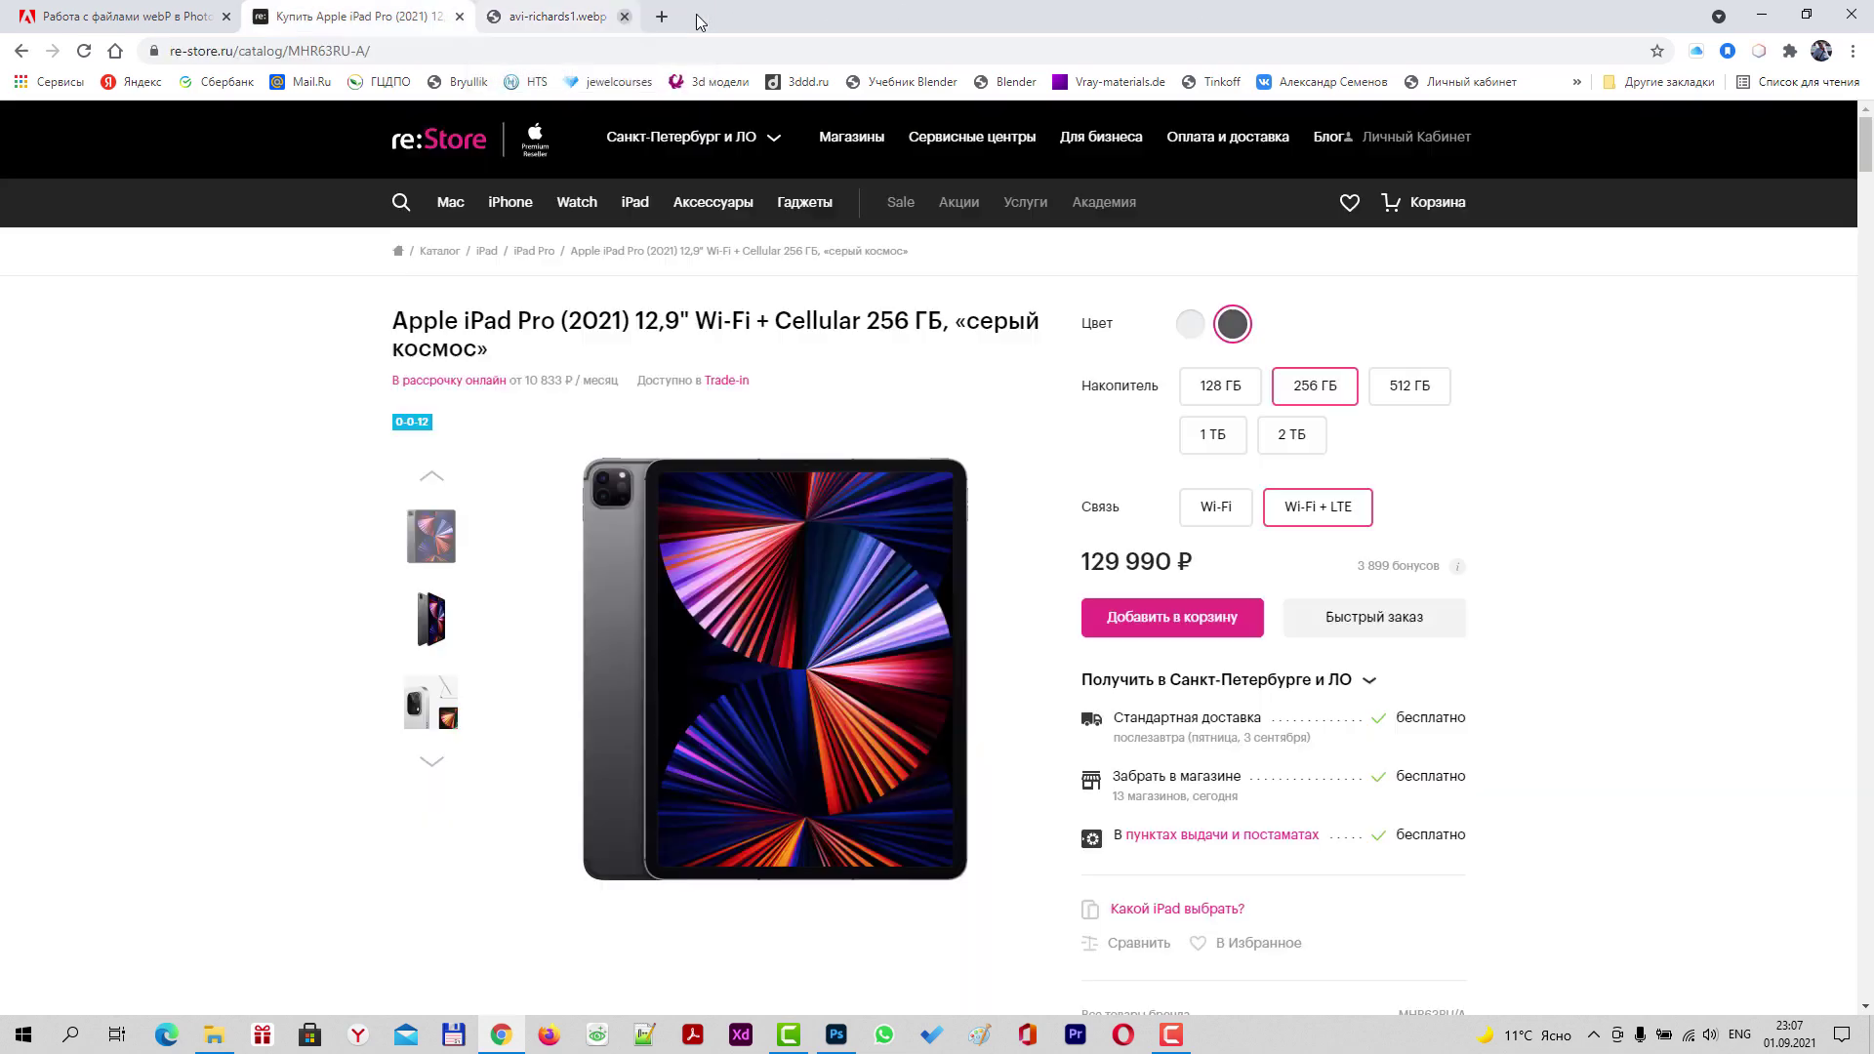
pyautogui.click(134, 18)
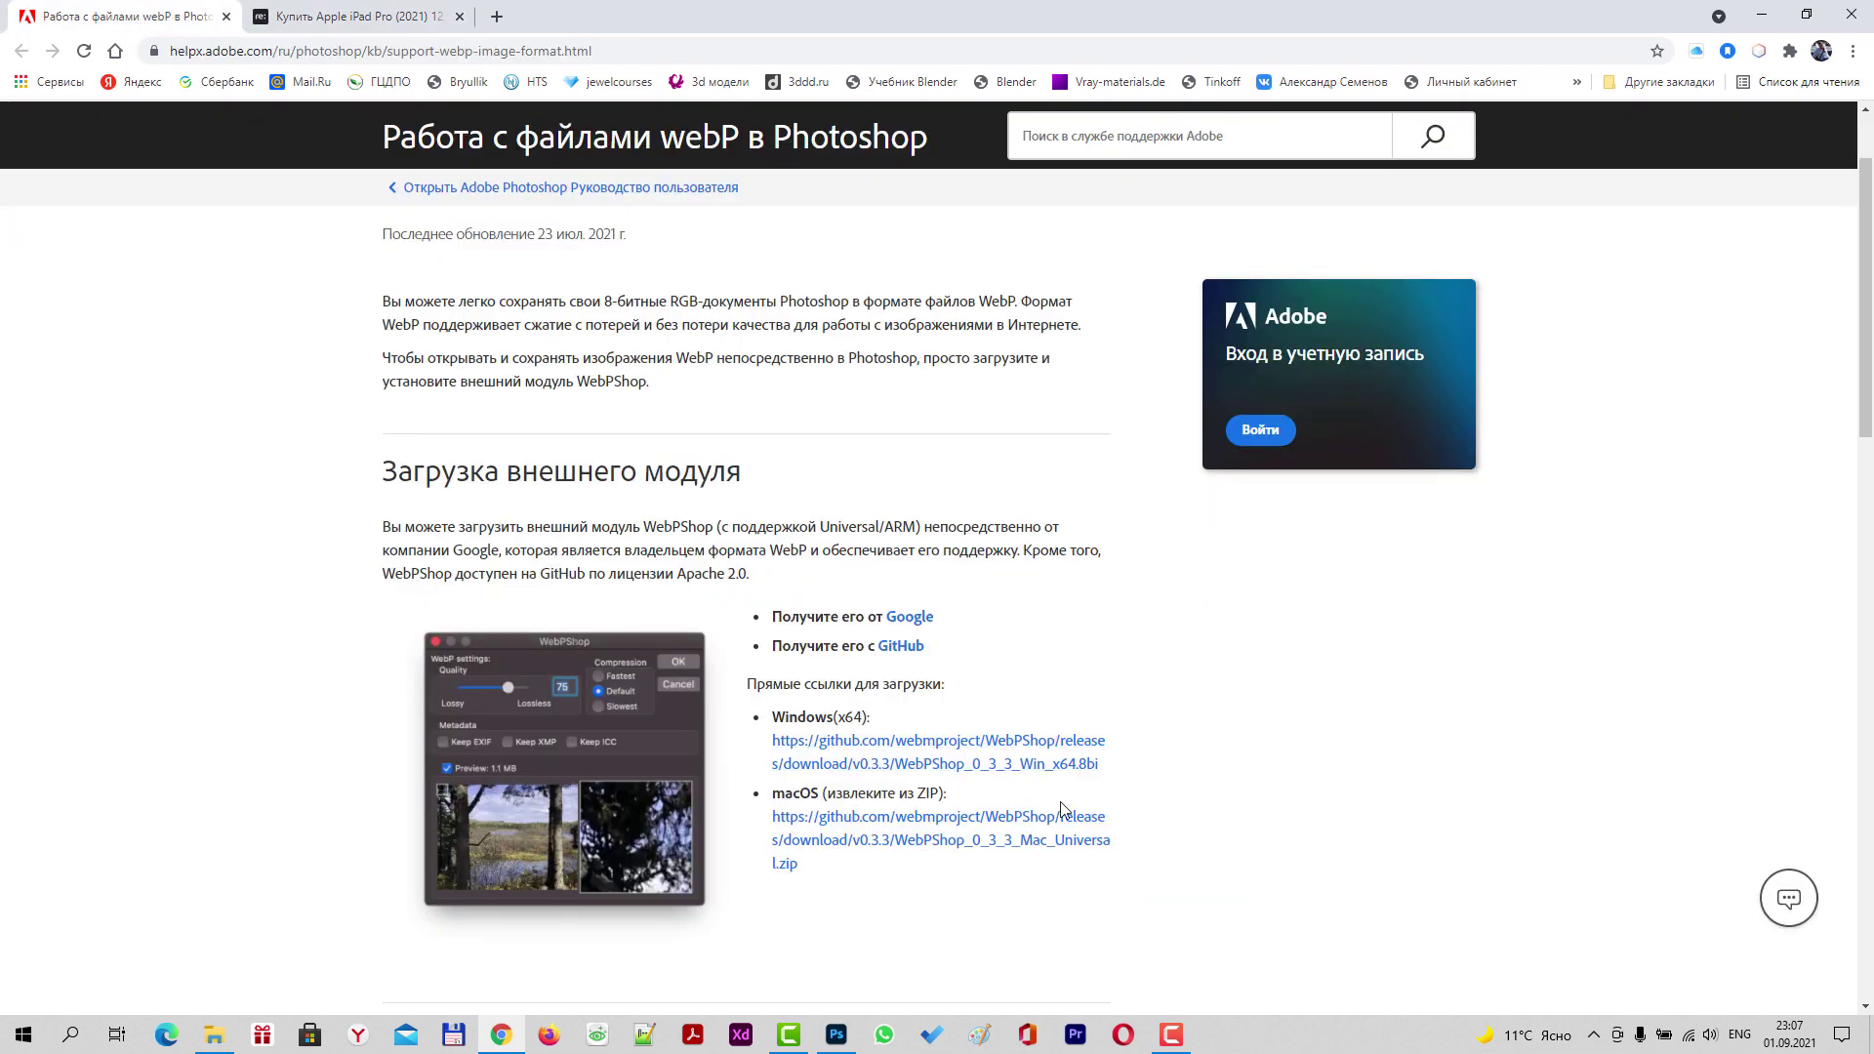